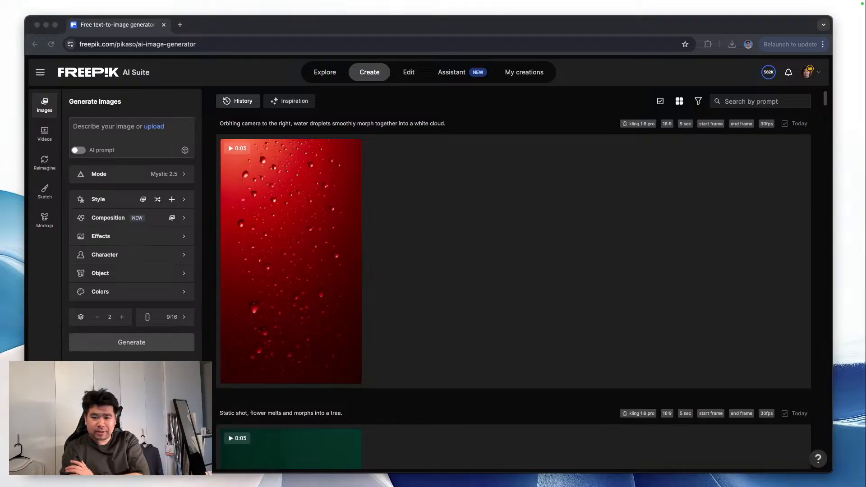
# Look through the previously generated videos and images in the creation history.
pyautogui.click(580, 332)
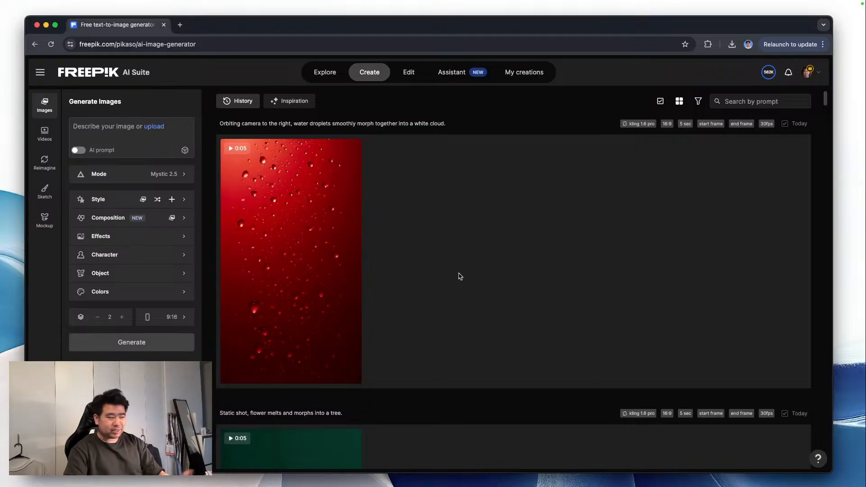
pyautogui.moveTo(329, 250)
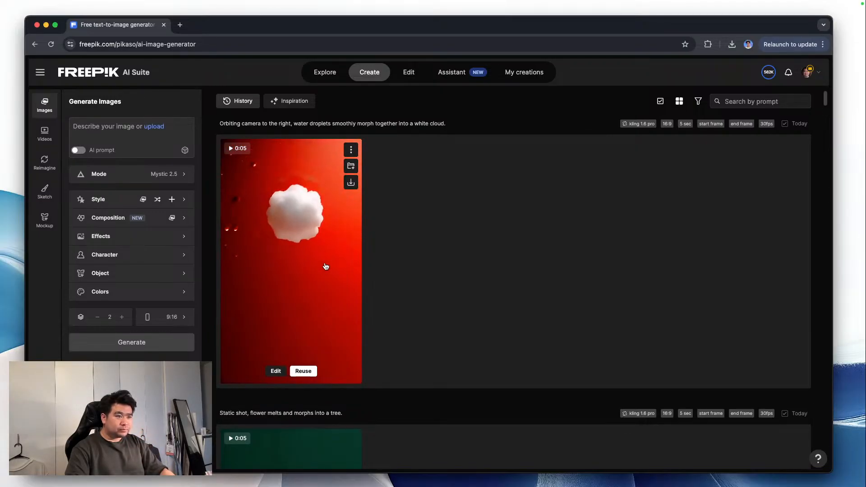
pyautogui.scroll(-5, 326, 267)
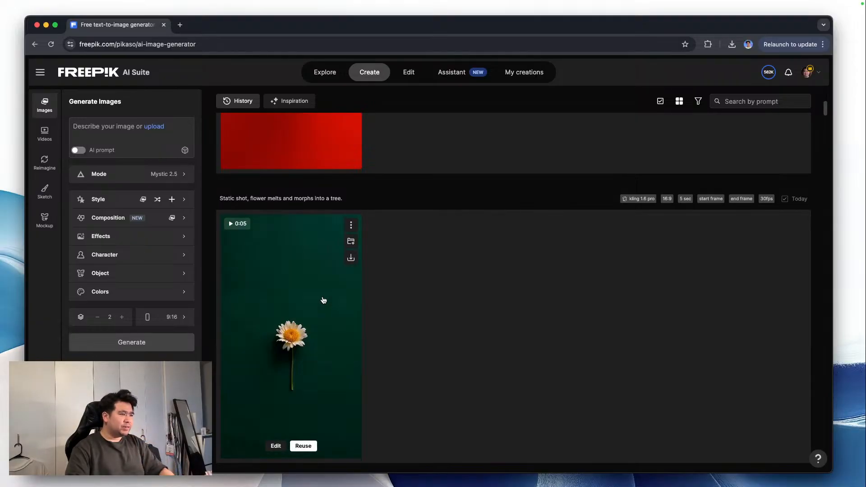
pyautogui.scroll(-10, 323, 300)
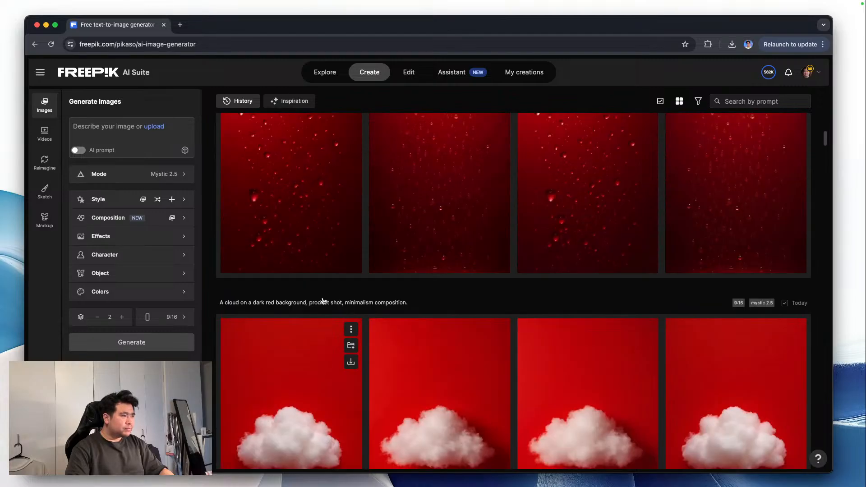
pyautogui.scroll(-5, 324, 301)
# Open the reference image selection for the composition and pick the blue suit image from the history.
pyautogui.click(151, 226)
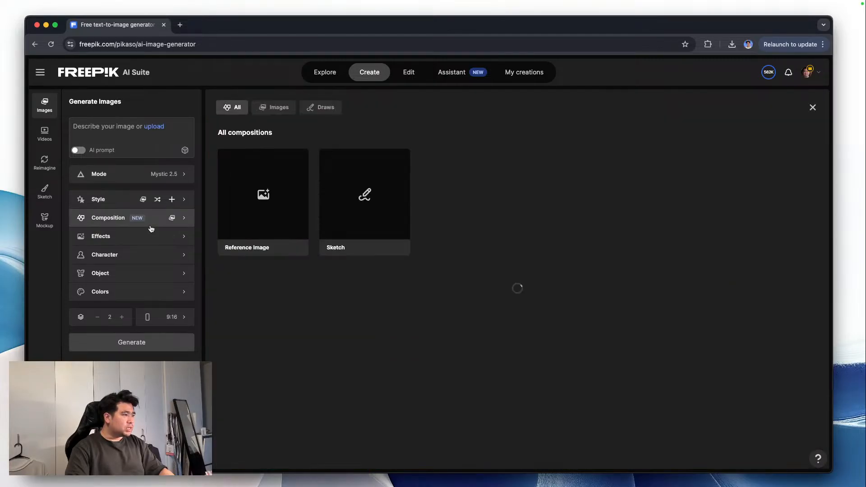
pyautogui.scroll(-2, 392, 264)
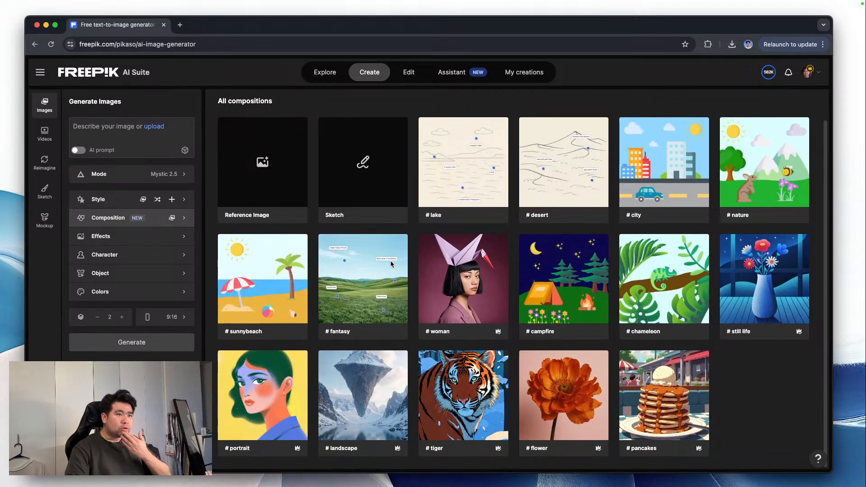
pyautogui.scroll(2, 392, 264)
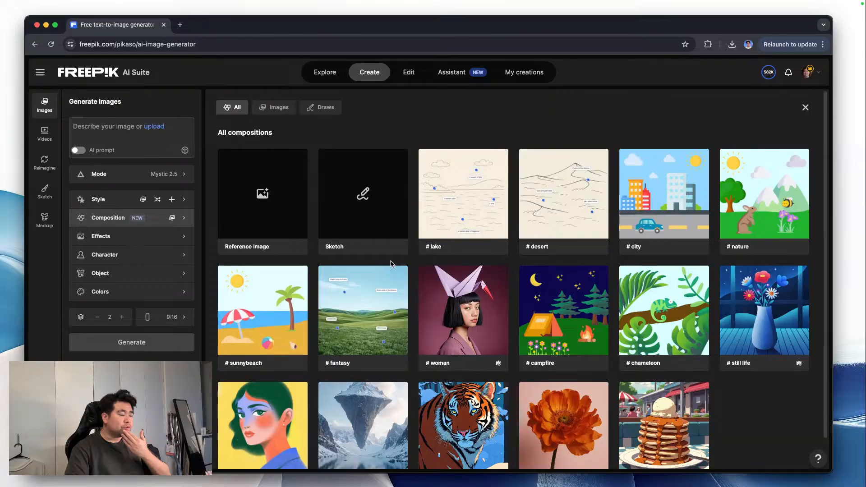
pyautogui.click(288, 213)
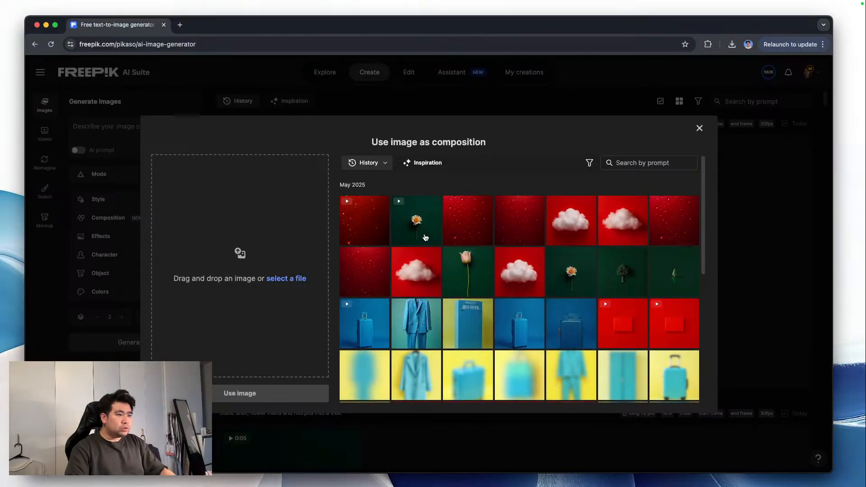
pyautogui.scroll(-3, 548, 295)
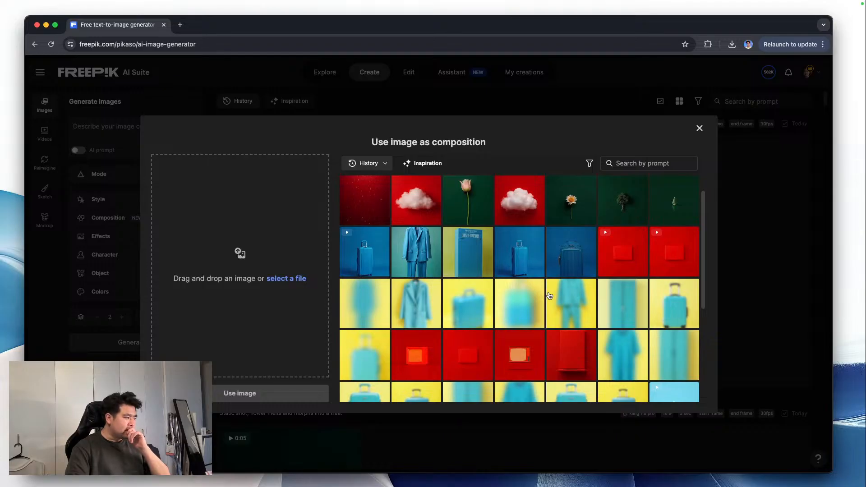
pyautogui.scroll(-1, 550, 296)
pyautogui.scroll(1, 550, 296)
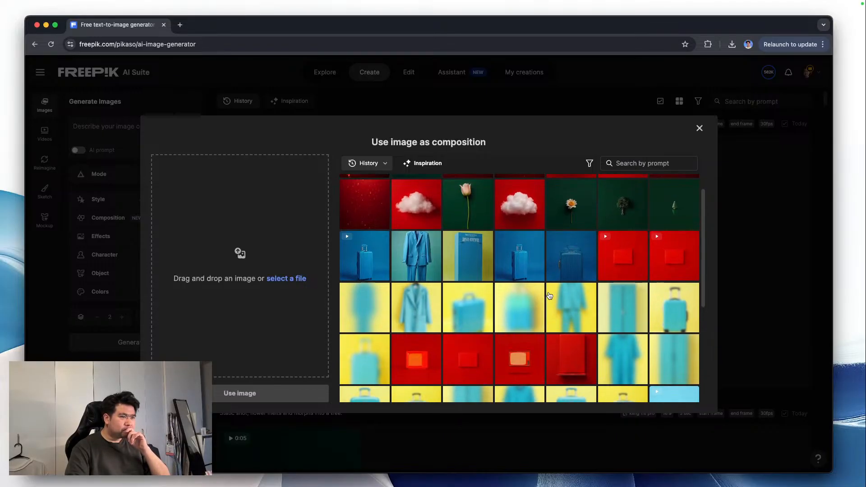
pyautogui.scroll(1, 550, 296)
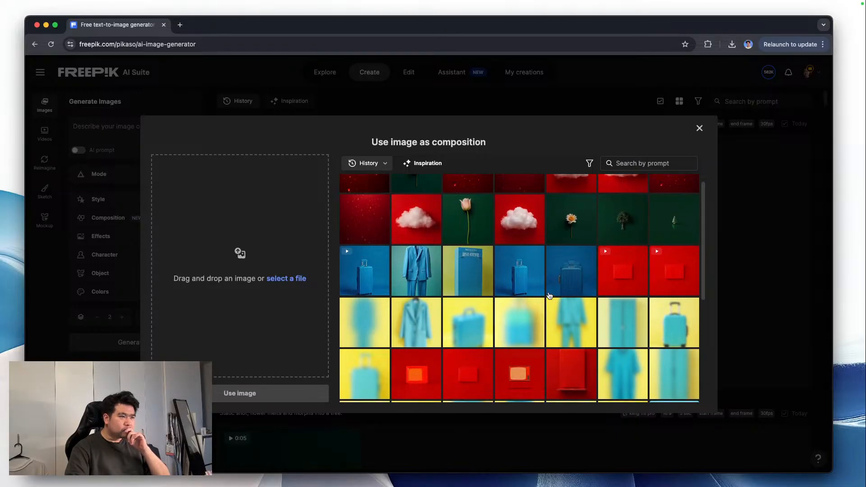
pyautogui.click(422, 274)
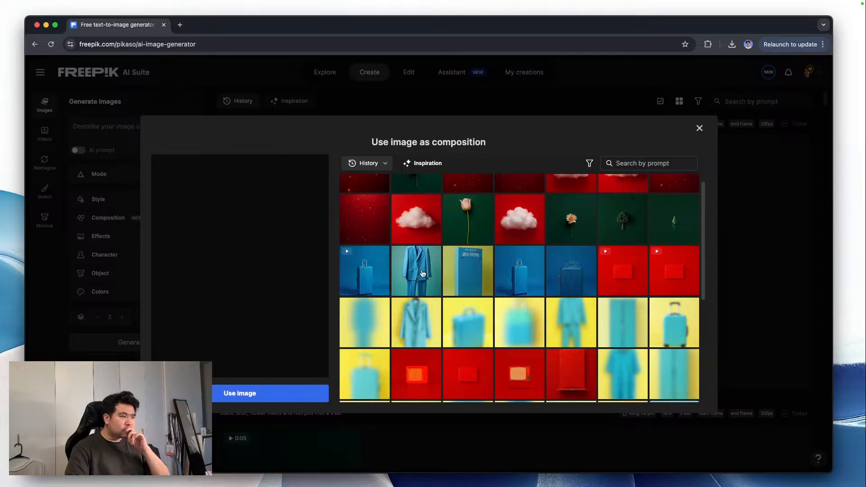
# Choose the upright red crayon image on a light blue background instead and apply it as the composition reference.
pyautogui.scroll(-5, 472, 323)
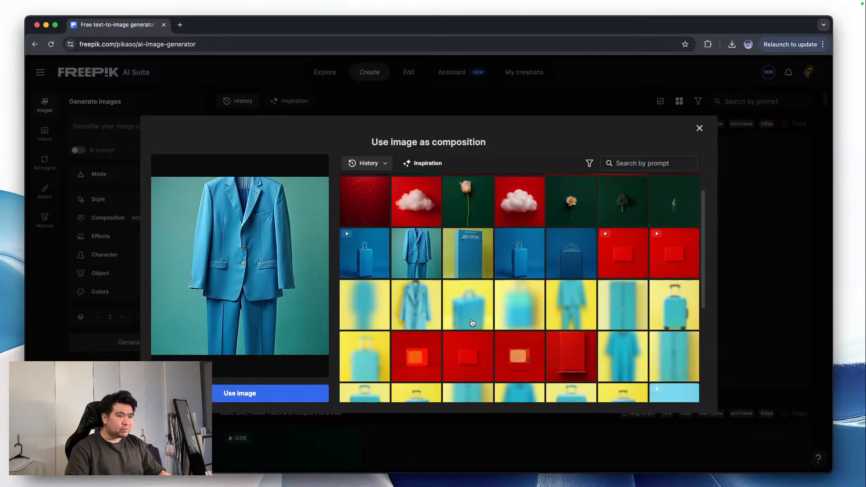
pyautogui.scroll(-1, 473, 323)
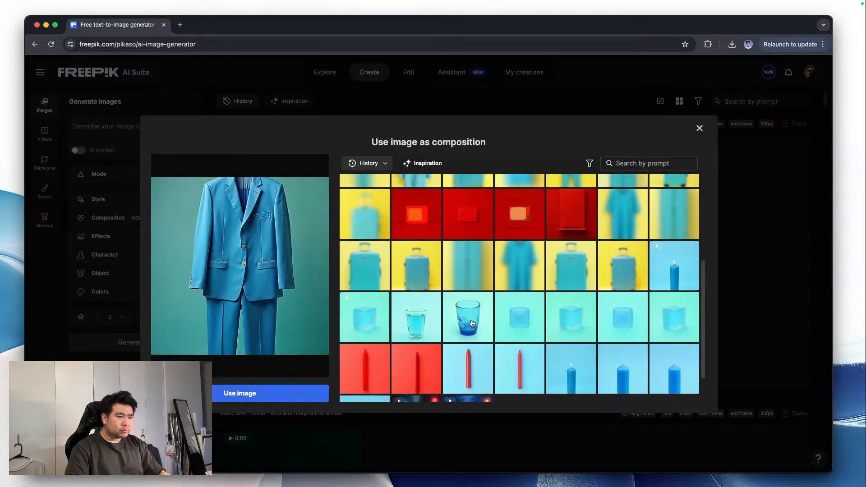
pyautogui.scroll(-3, 472, 323)
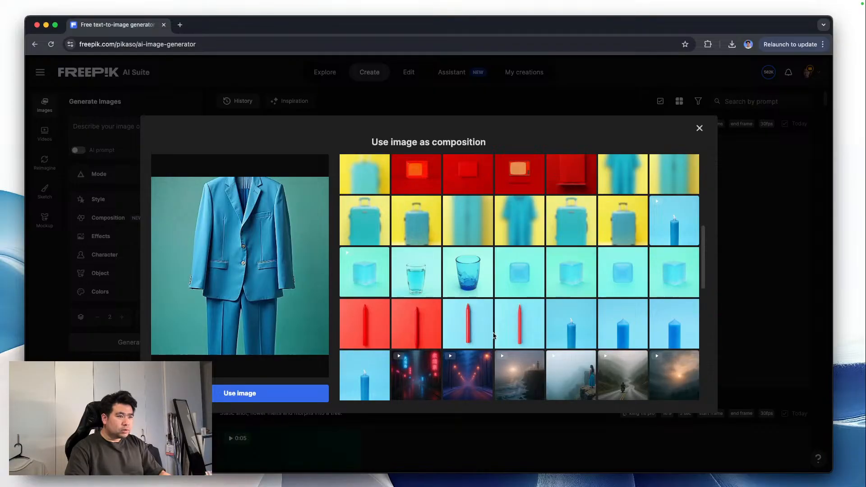
pyautogui.click(471, 327)
pyautogui.click(265, 395)
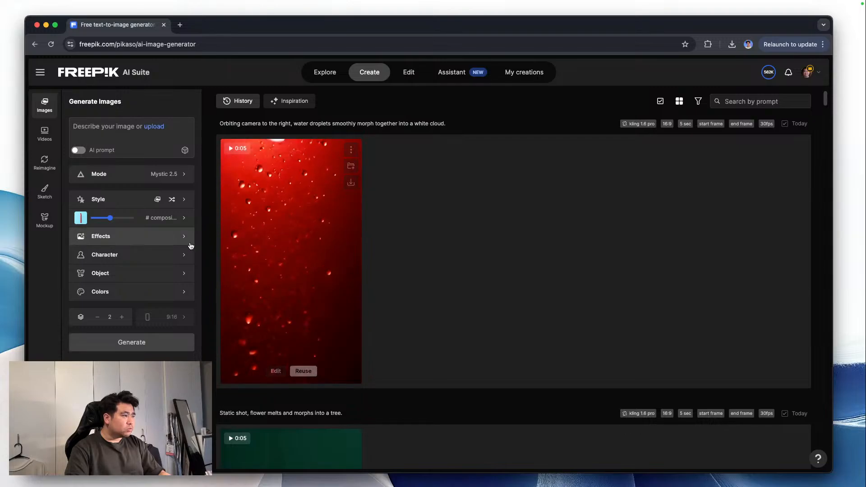
# Review the composition presets offered alongside the chosen reference image, leaving the selection as it is.
pyautogui.moveTo(131, 225)
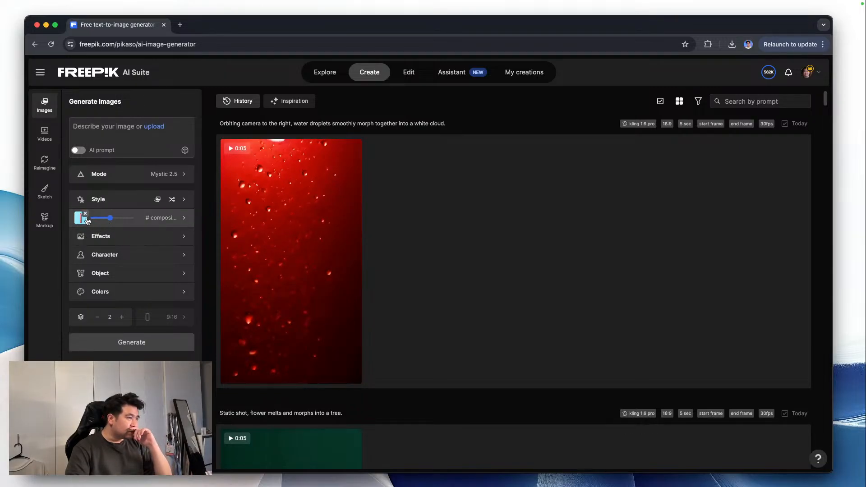
pyautogui.click(166, 219)
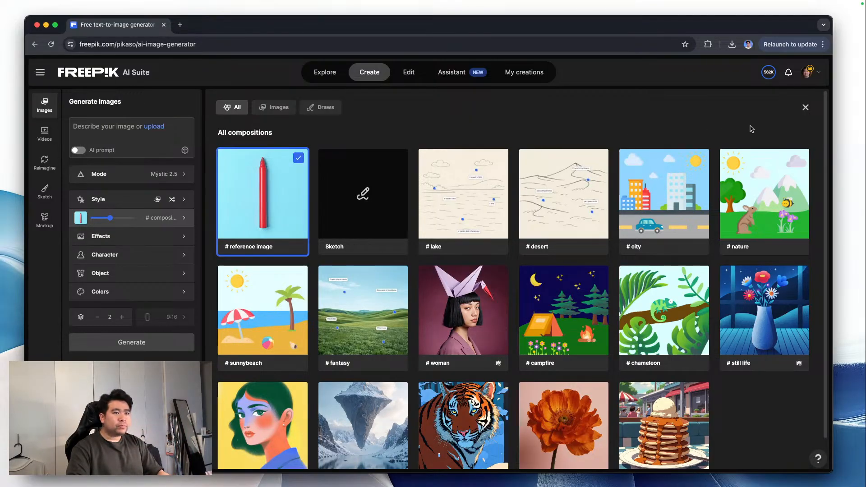
pyautogui.click(806, 107)
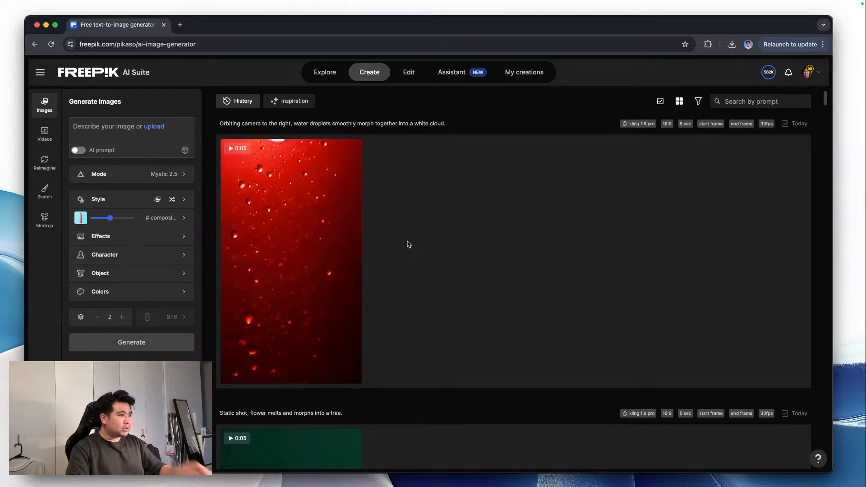
pyautogui.click(98, 131)
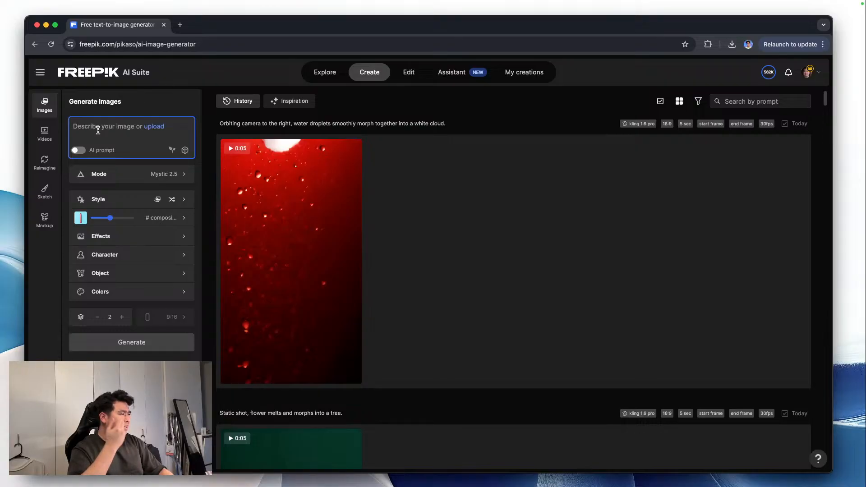
pyautogui.click(157, 218)
pyautogui.scroll(-1, 554, 334)
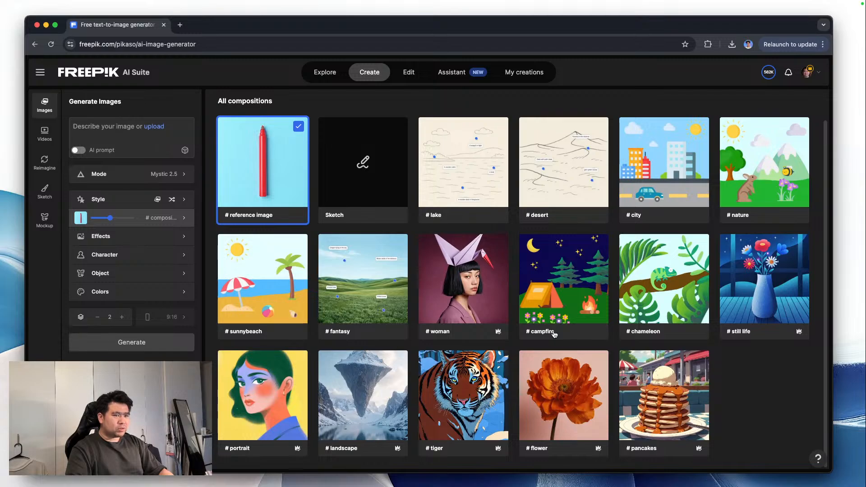
pyautogui.scroll(1, 554, 334)
pyautogui.click(807, 107)
# Generate two images from the prompt "A stick in a forest." using the composition reference.
pyautogui.click(117, 134)
pyautogui.write('A stick in a forest.')
pyautogui.click(147, 351)
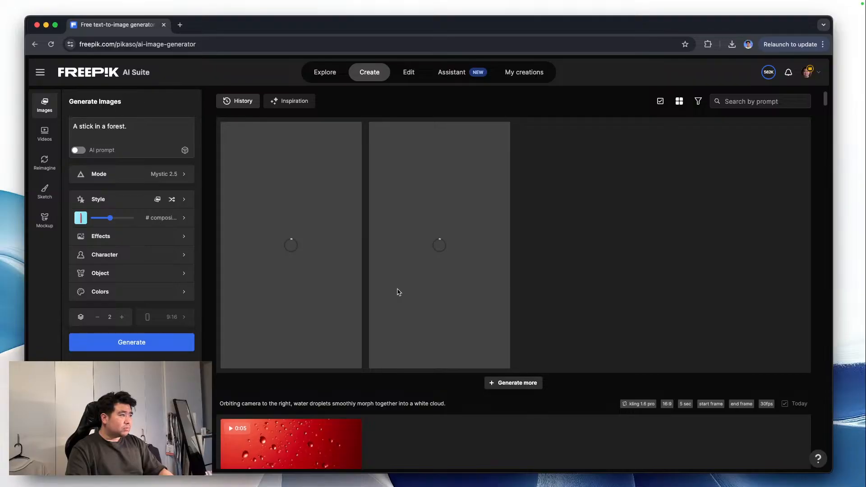
# Replace the prompt with "Candle on a wooden table." and generate two more images with the same composition reference.
pyautogui.moveTo(164, 128); pyautogui.dragTo(73, 123)
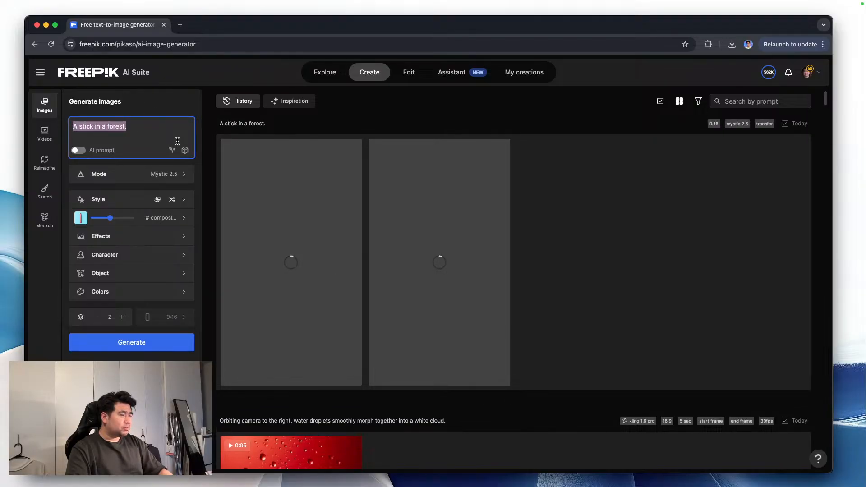
pyautogui.write('Candle')
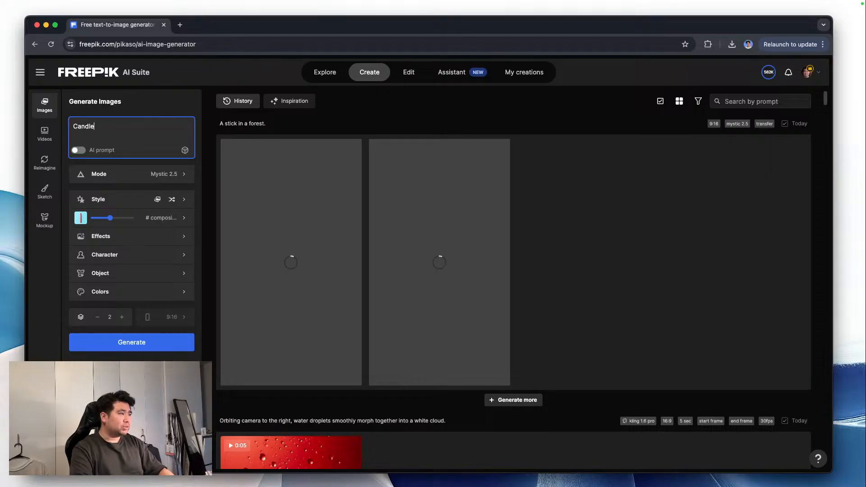
pyautogui.write(' on a wooden table.')
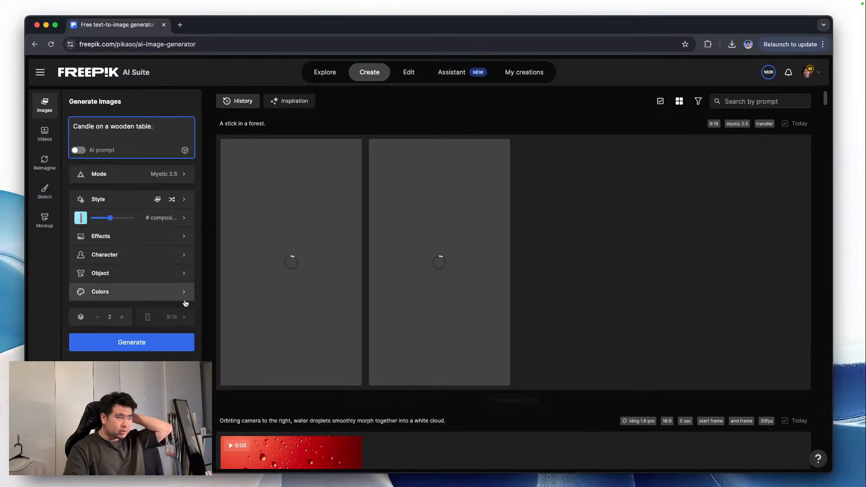
pyautogui.click(144, 344)
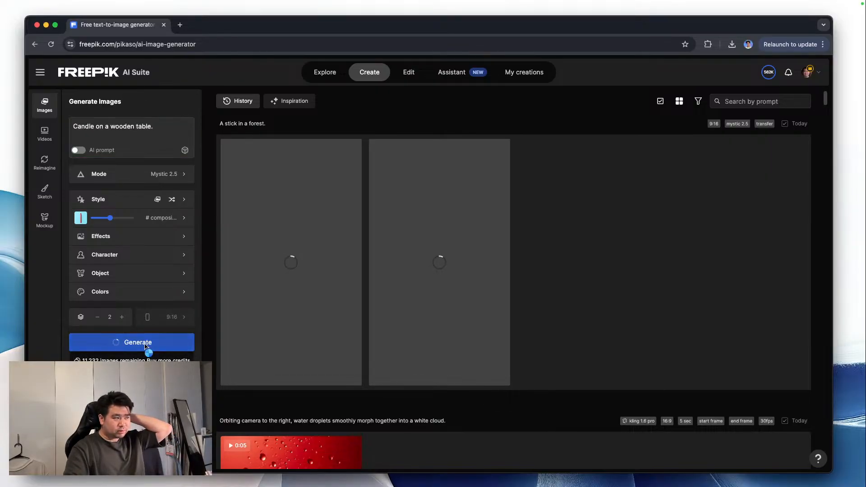
# Try to add a composition reference image with the generation mode set to Mystic 2.5 Fluid.
pyautogui.click(113, 174)
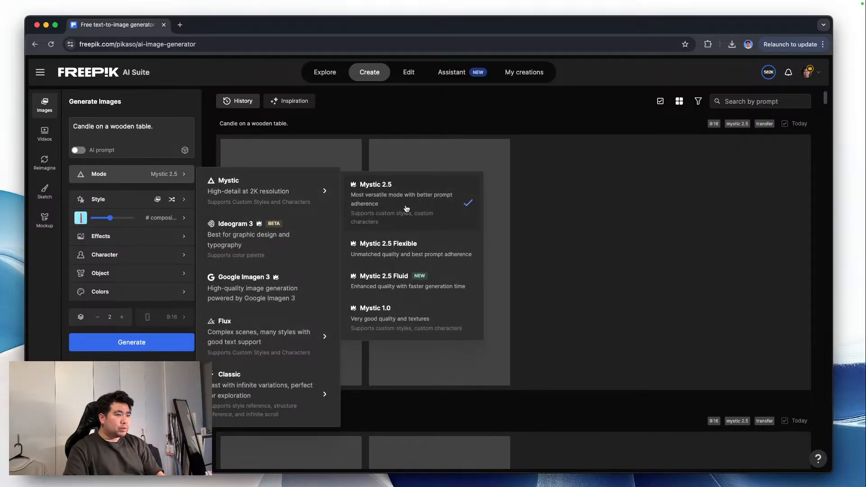
pyautogui.click(421, 283)
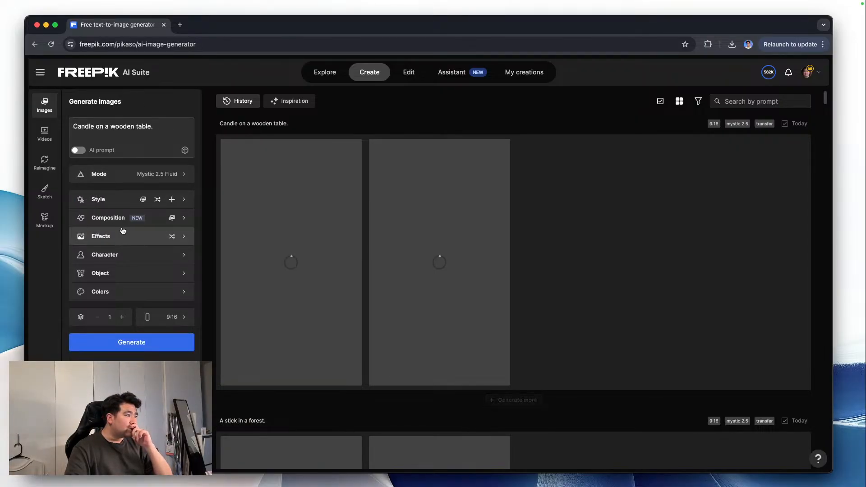
pyautogui.click(113, 218)
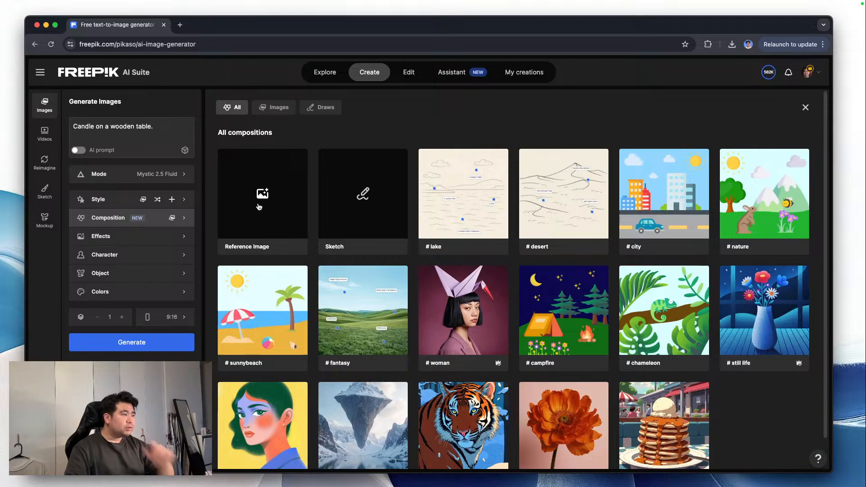
pyautogui.click(259, 207)
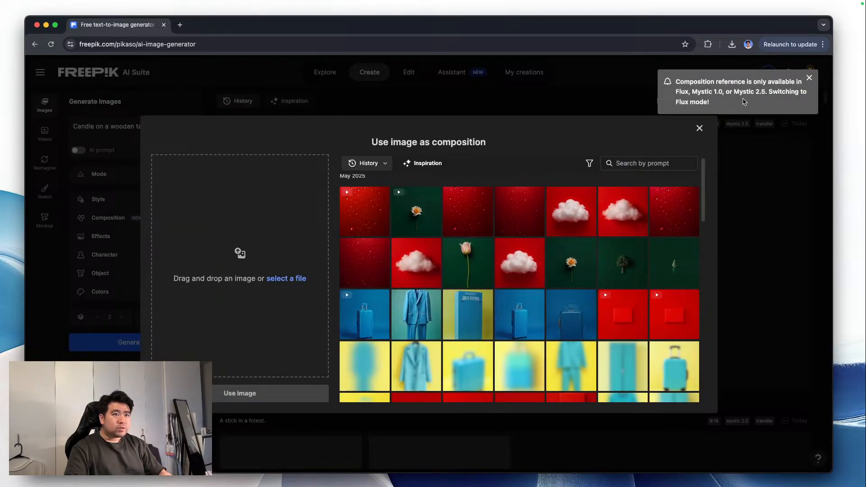
pyautogui.click(487, 192)
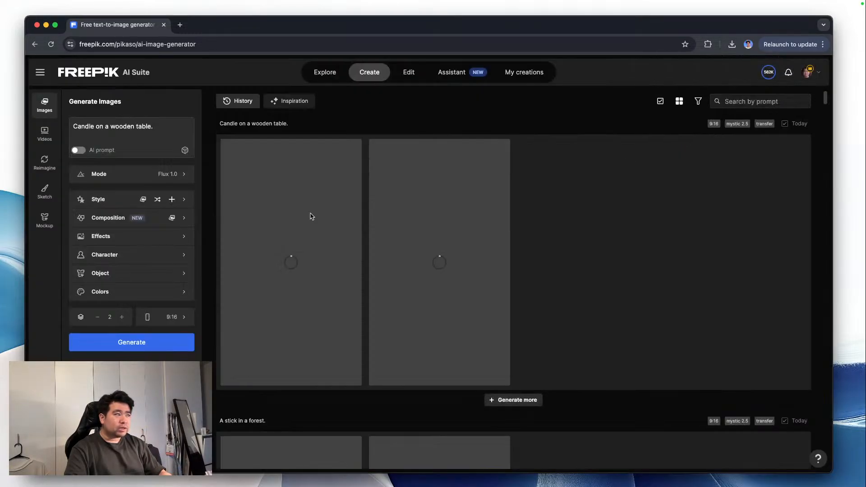
# Set the image generation mode to Mystic 2.5.
pyautogui.click(109, 175)
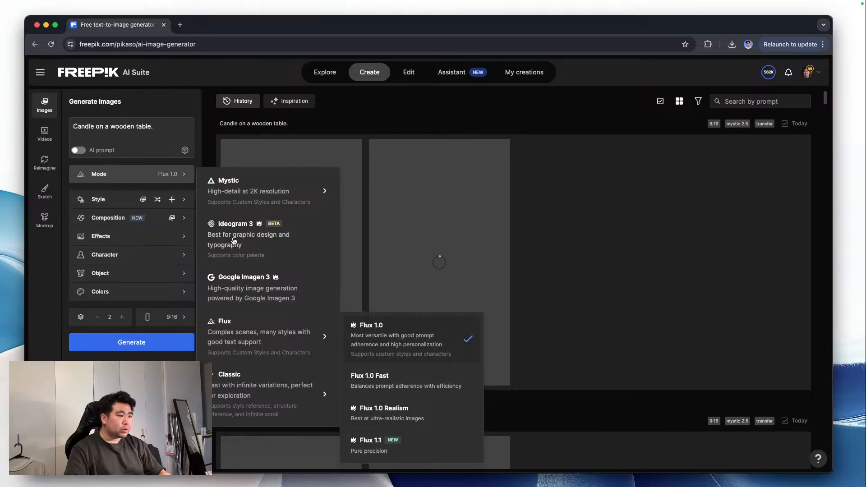
pyautogui.moveTo(254, 195)
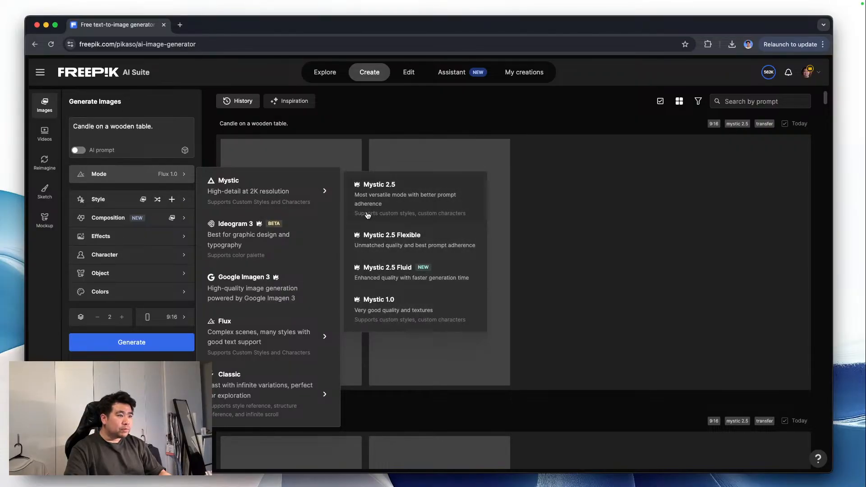
pyautogui.click(388, 184)
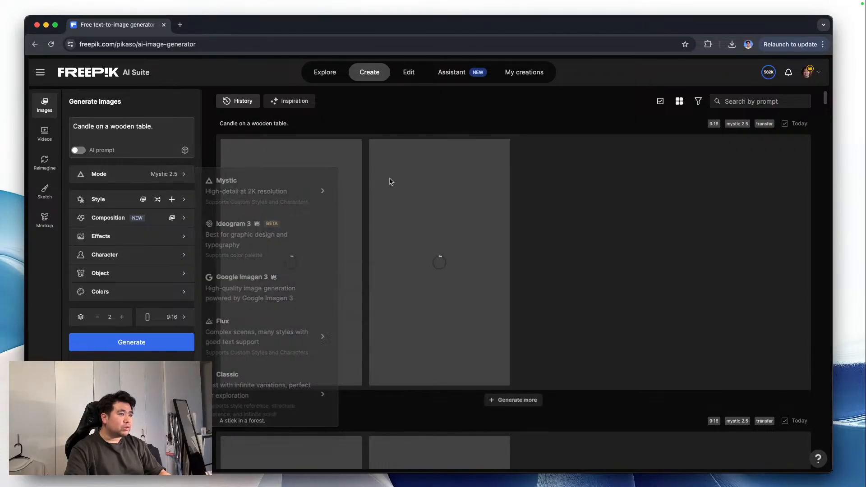
# Add the image of the blue suitcase on a blue background from the history as the composition reference.
pyautogui.click(183, 218)
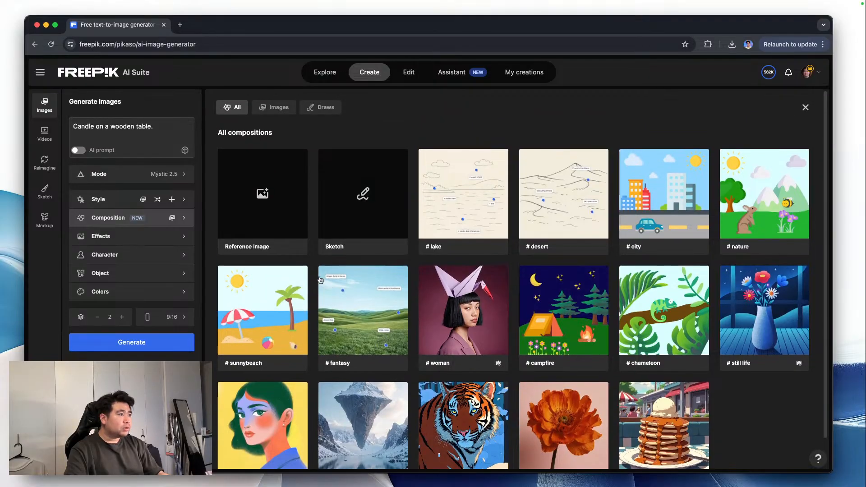
pyautogui.click(282, 222)
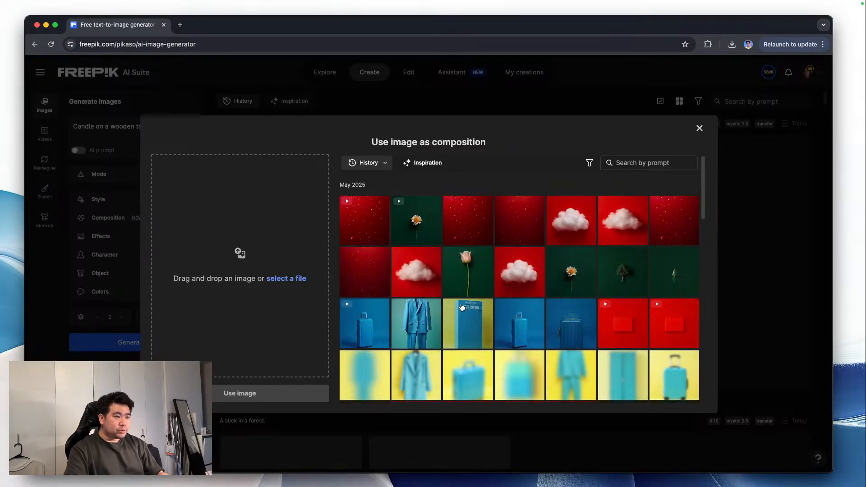
pyautogui.scroll(-1, 519, 343)
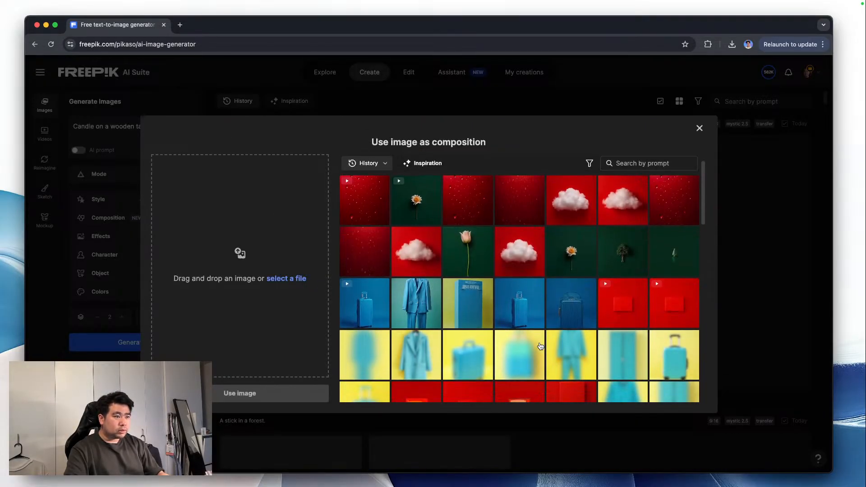
pyautogui.click(519, 319)
pyautogui.click(293, 399)
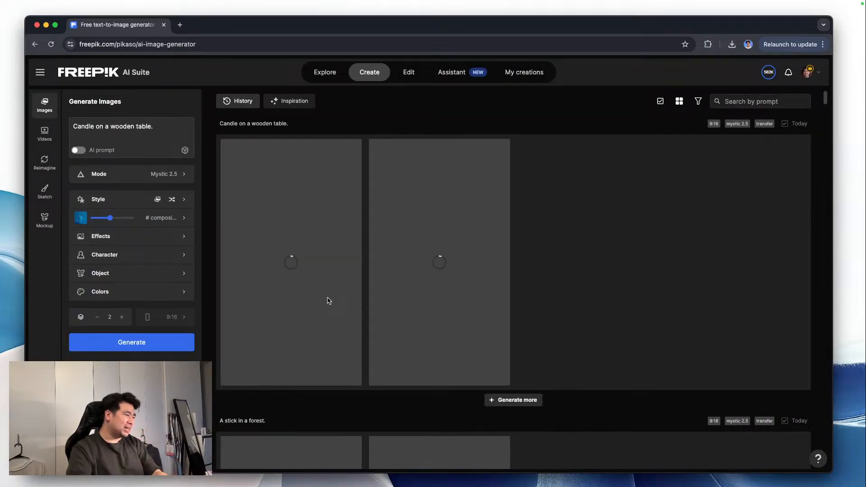
# Replace the prompt with "Dark suitcase, in an airport interior." and generate two images with the suitcase composition reference.
pyautogui.moveTo(156, 126); pyautogui.dragTo(74, 124)
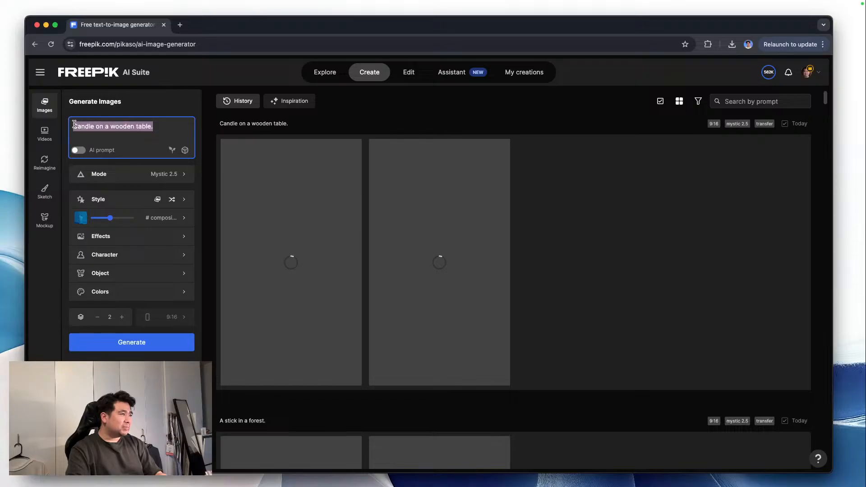
pyautogui.write('D')
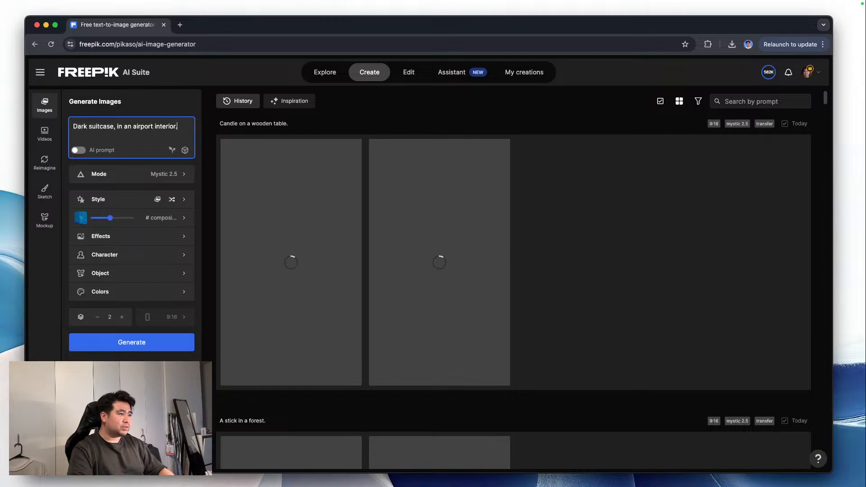
pyautogui.click(149, 343)
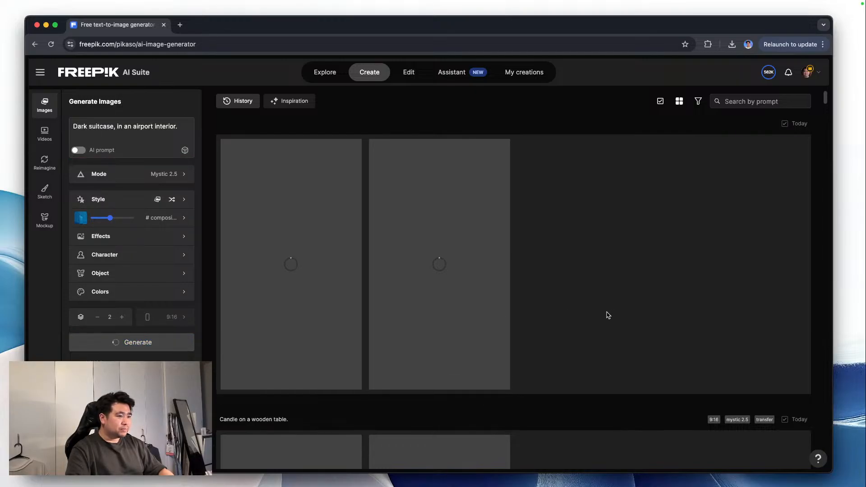
# Look through the generation history, examining the earlier videos and images, and return to the newest generation.
pyautogui.scroll(-5, 587, 314)
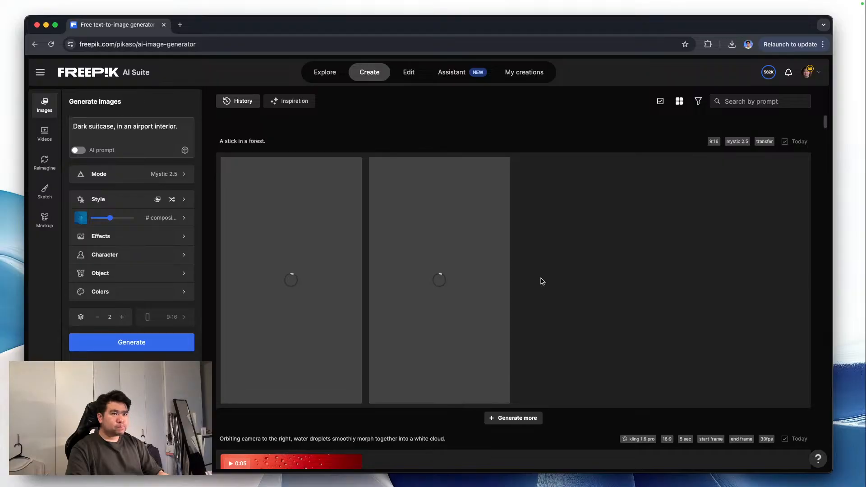
pyautogui.scroll(-5, 543, 281)
pyautogui.scroll(-2, 542, 282)
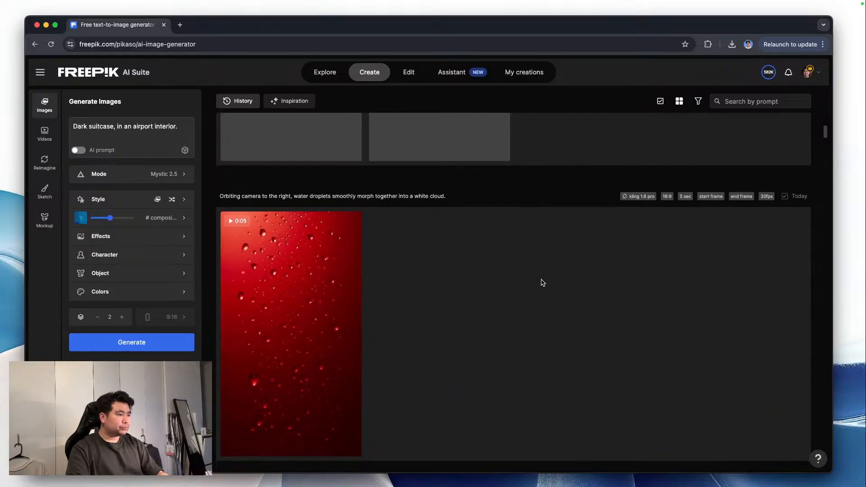
pyautogui.moveTo(327, 286)
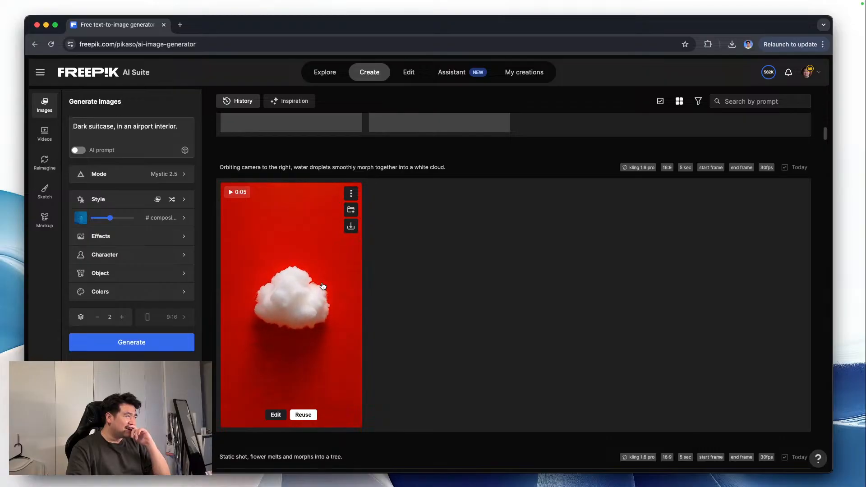
pyautogui.scroll(1, 340, 290)
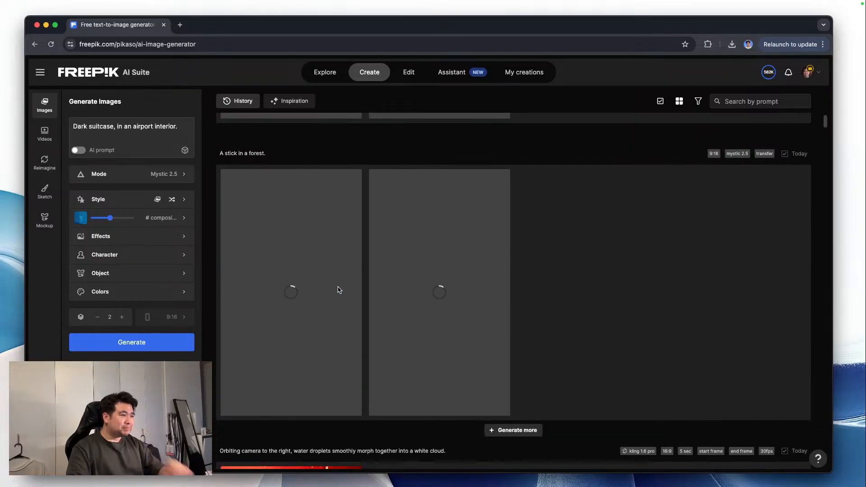
pyautogui.scroll(-5, 339, 290)
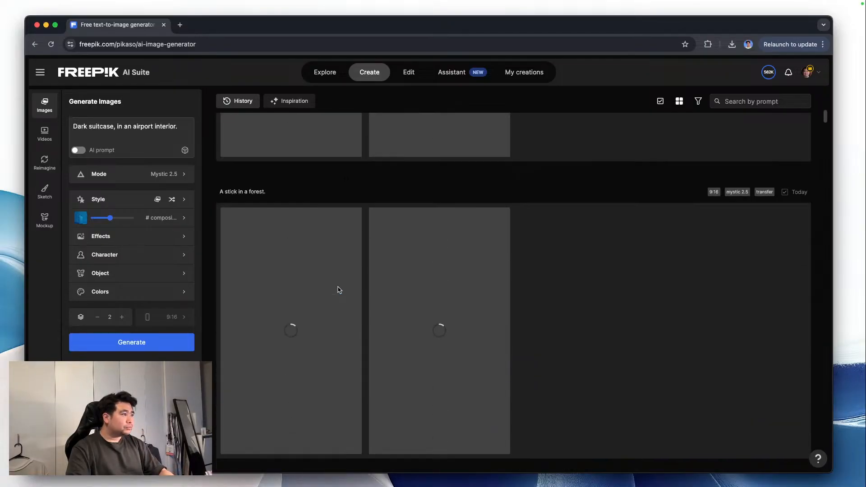
pyautogui.scroll(-10, 339, 290)
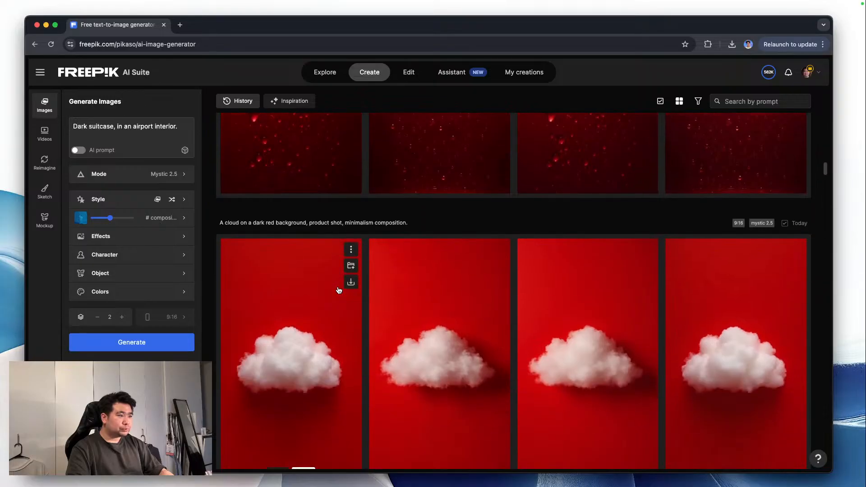
pyautogui.scroll(-10, 339, 290)
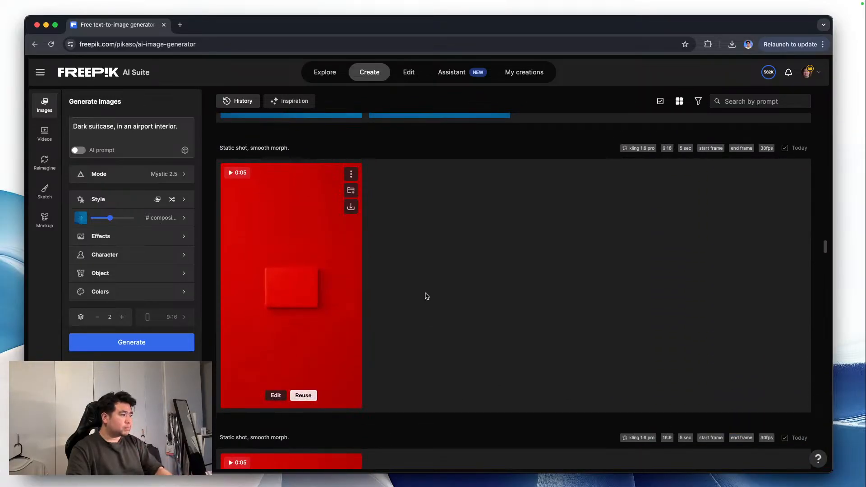
pyautogui.scroll(-8, 420, 294)
pyautogui.scroll(-4, 429, 297)
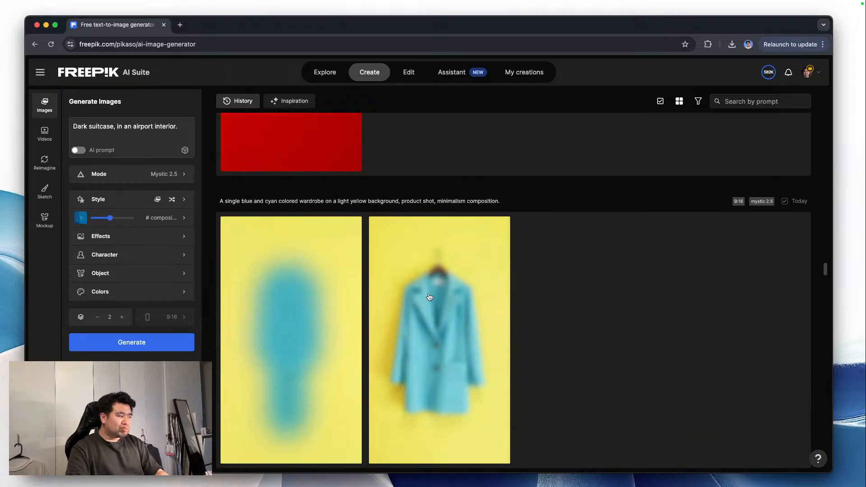
pyautogui.scroll(8, 431, 285)
pyautogui.scroll(20, 431, 279)
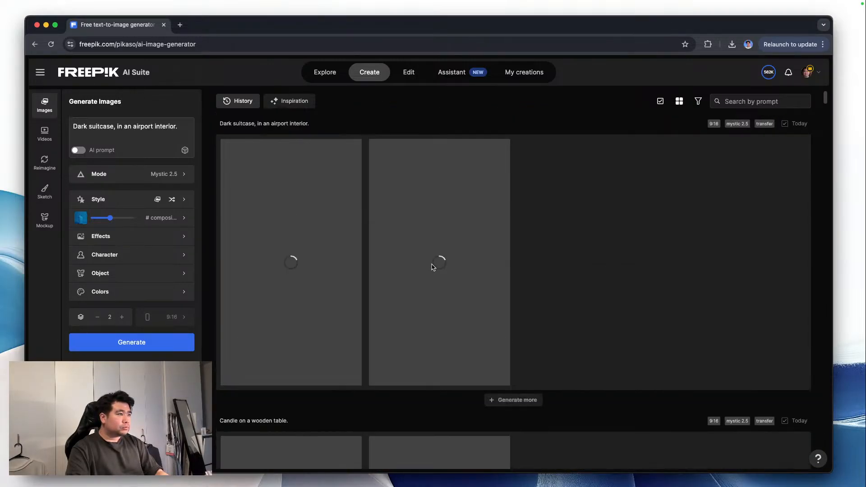
# Browse the Assistant's predefined workflows and open the "Create a moodboard from an image" flow.
pyautogui.click(463, 78)
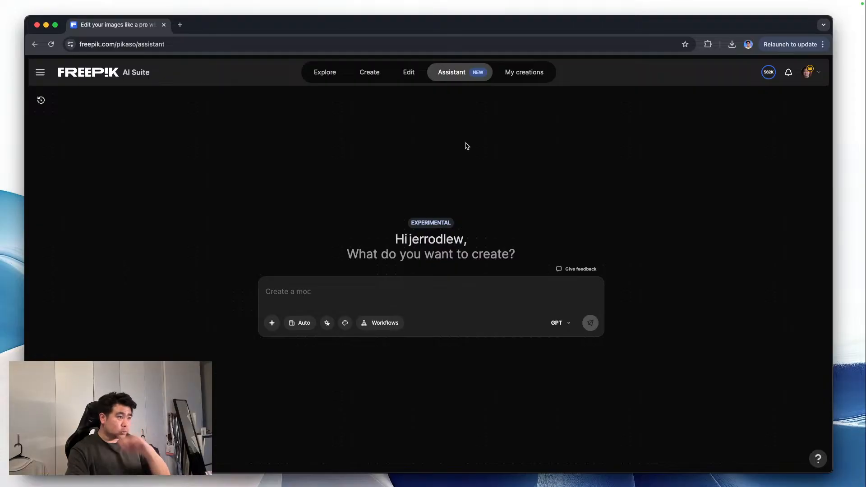
pyautogui.click(467, 296)
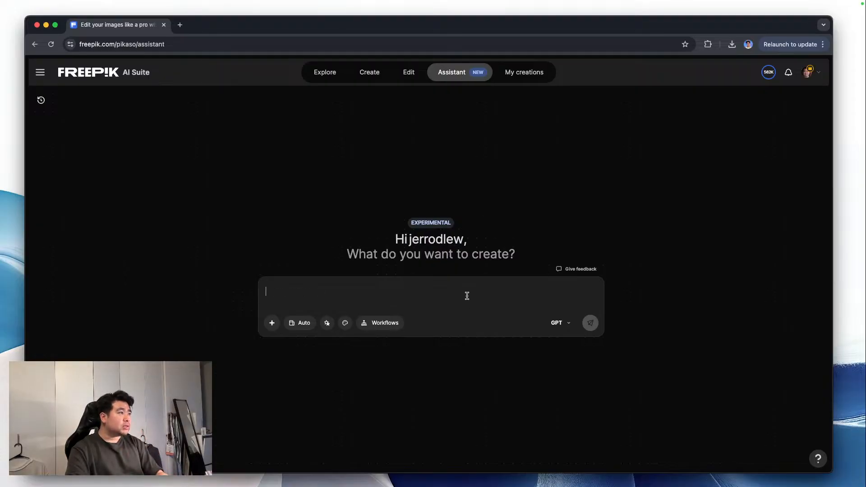
pyautogui.click(391, 324)
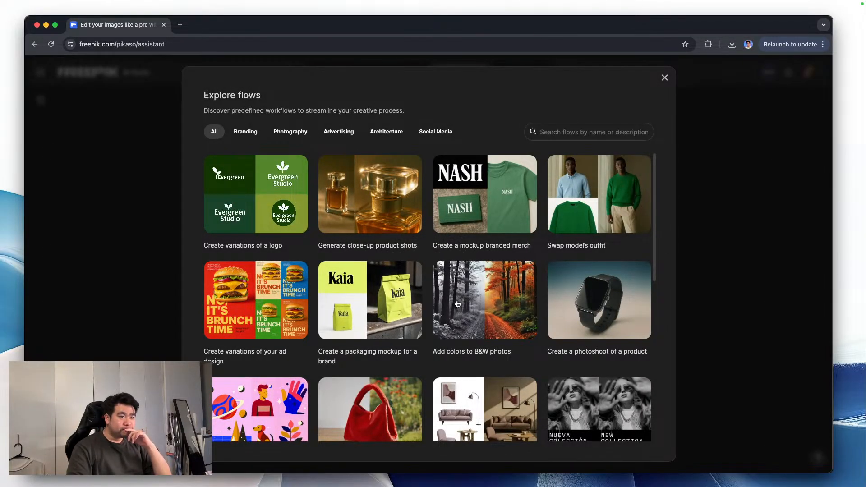
pyautogui.scroll(-3, 449, 307)
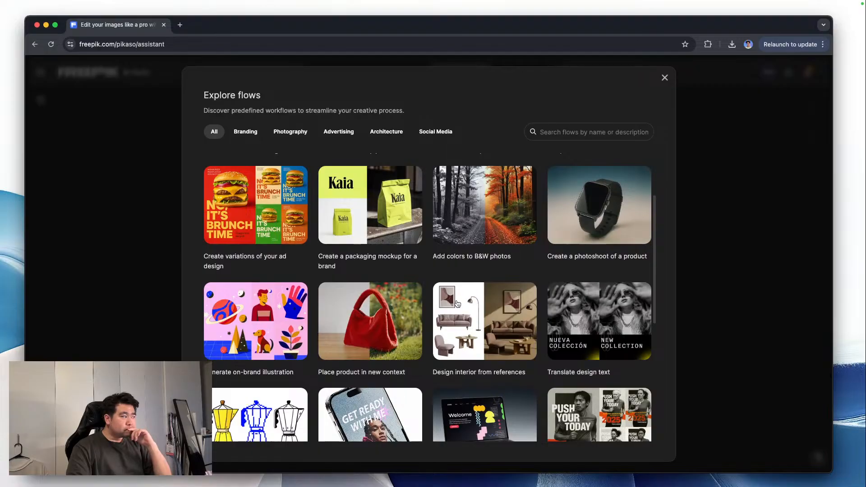
pyautogui.scroll(-3, 457, 304)
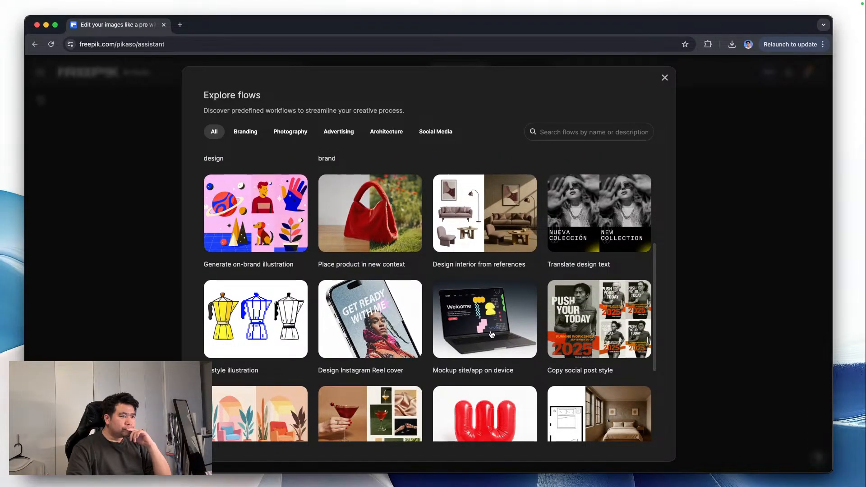
pyautogui.scroll(-2, 429, 332)
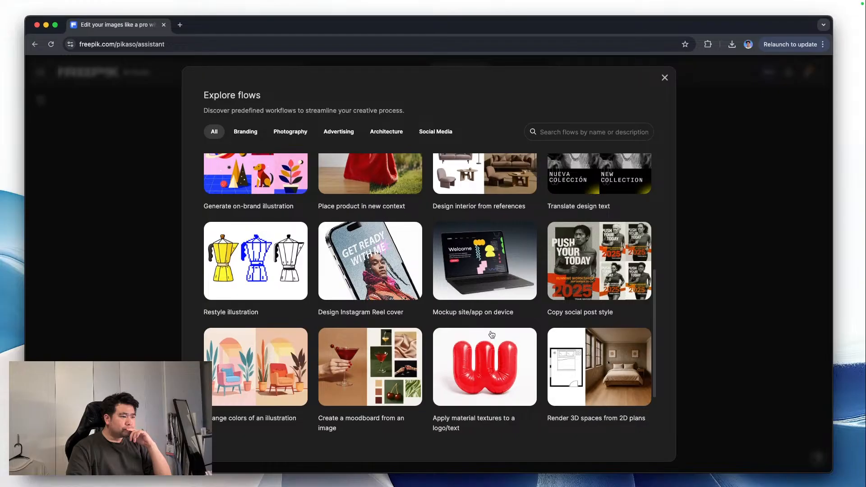
pyautogui.scroll(-1, 388, 352)
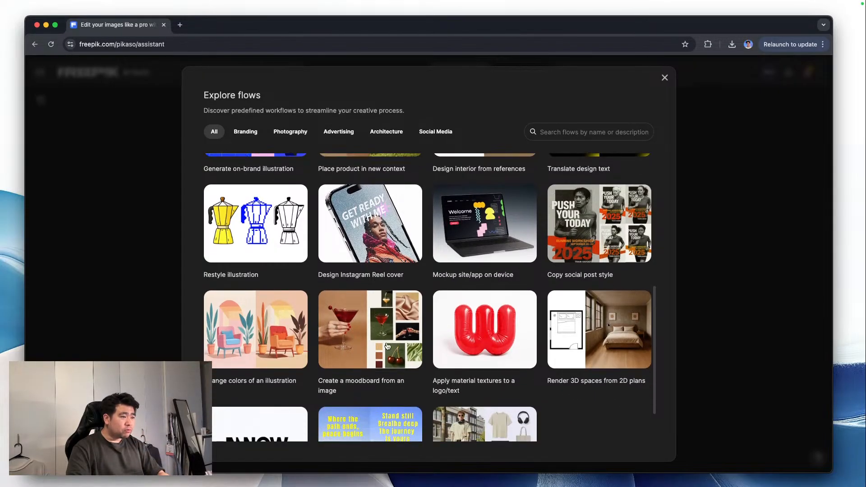
pyautogui.click(388, 344)
# Set the daisy on a dark green background from the history as the moodboard's reference image.
pyautogui.click(495, 226)
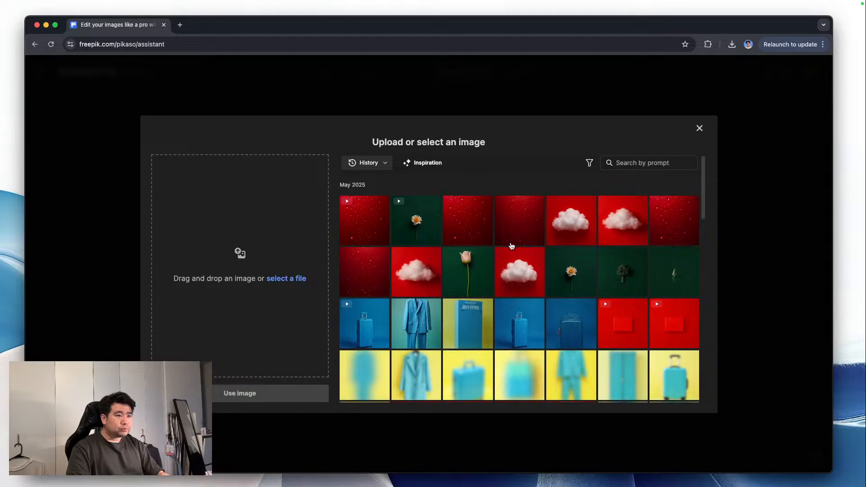
pyautogui.click(573, 281)
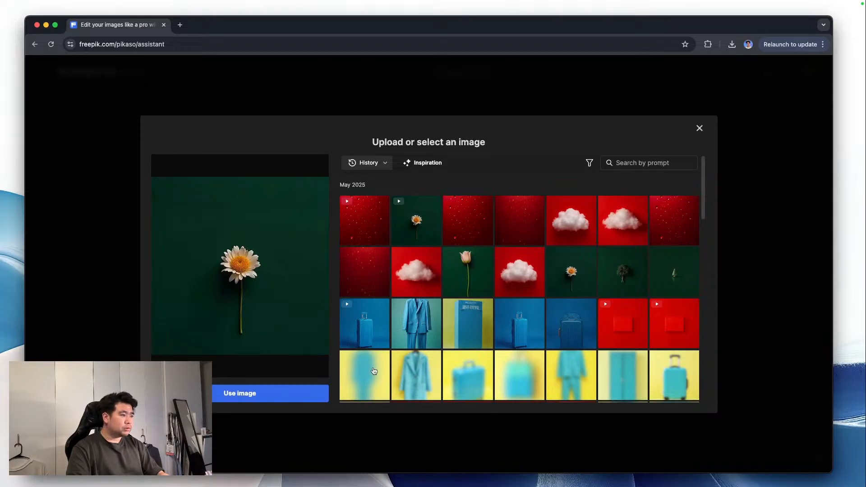
pyautogui.click(294, 395)
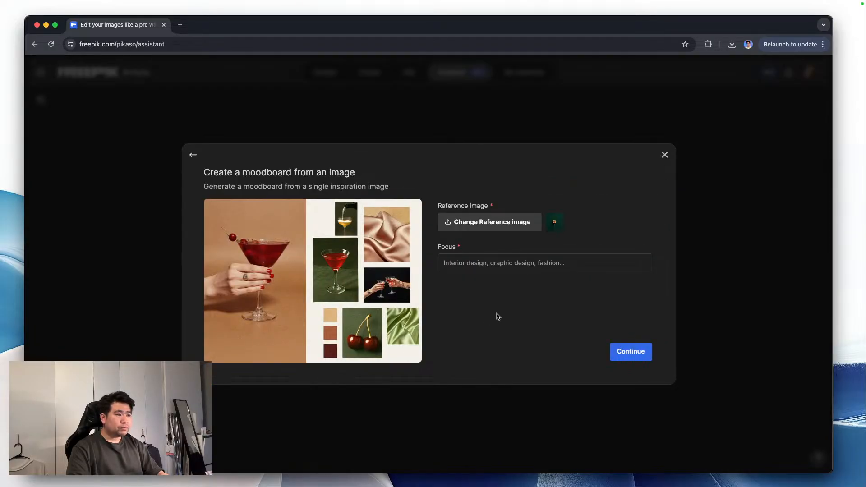
# Set the moodboard's focus to "Graphic design", generate it, and review the result in the conversation.
pyautogui.click(508, 266)
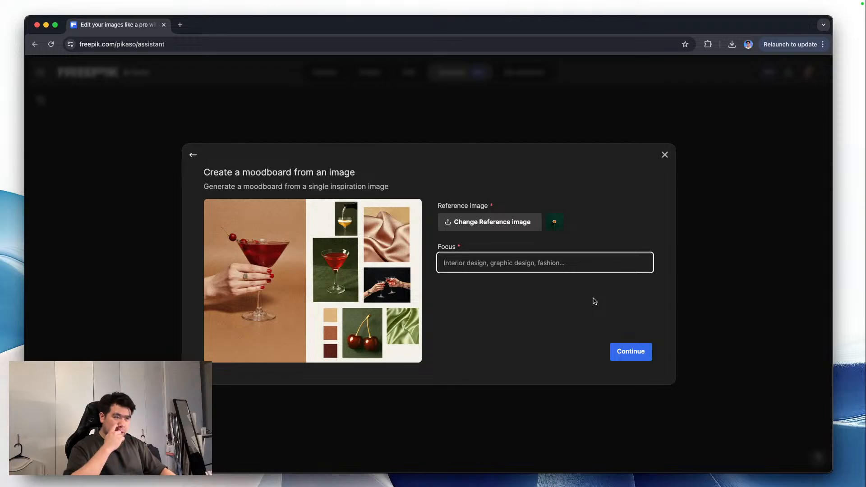
pyautogui.write('Graphic design')
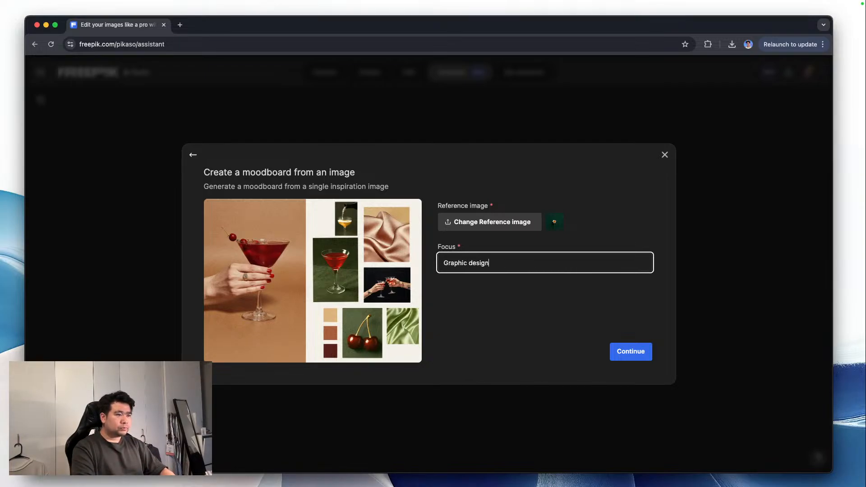
pyautogui.click(639, 356)
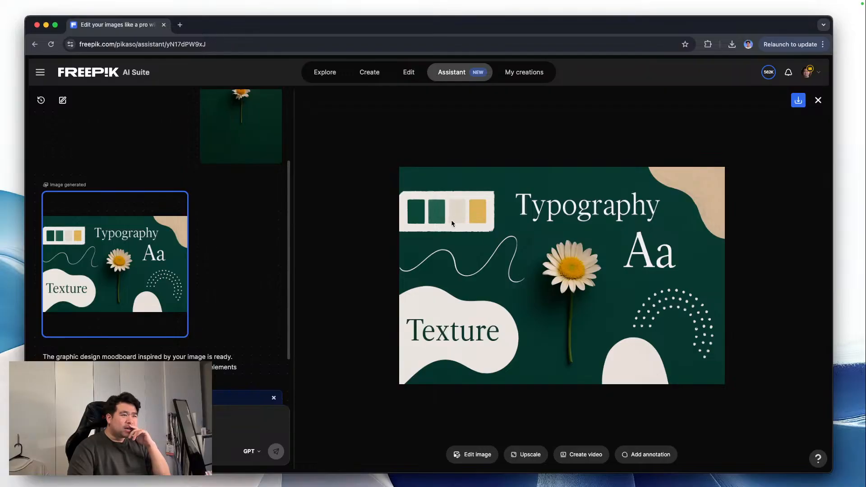
pyautogui.scroll(-3, 196, 248)
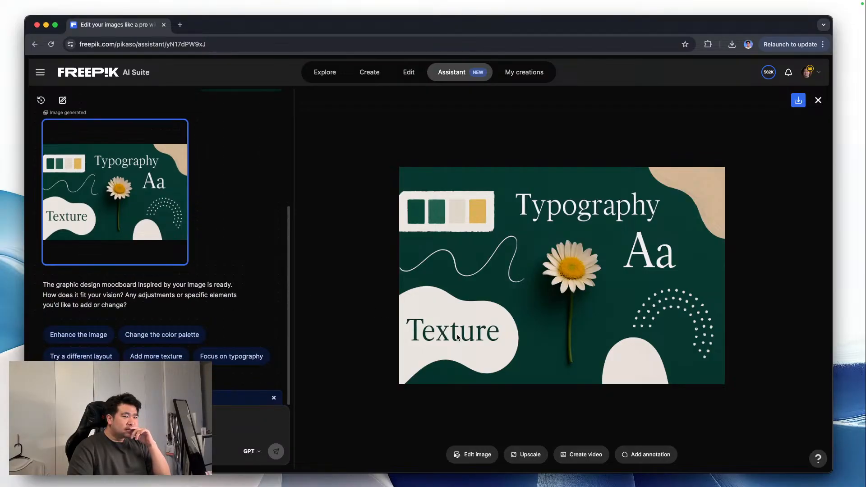
pyautogui.scroll(5, 243, 282)
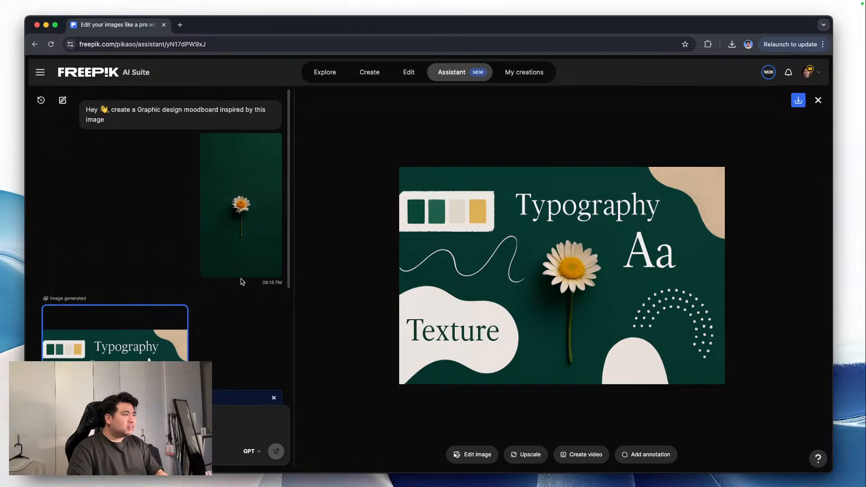
pyautogui.scroll(-5, 234, 245)
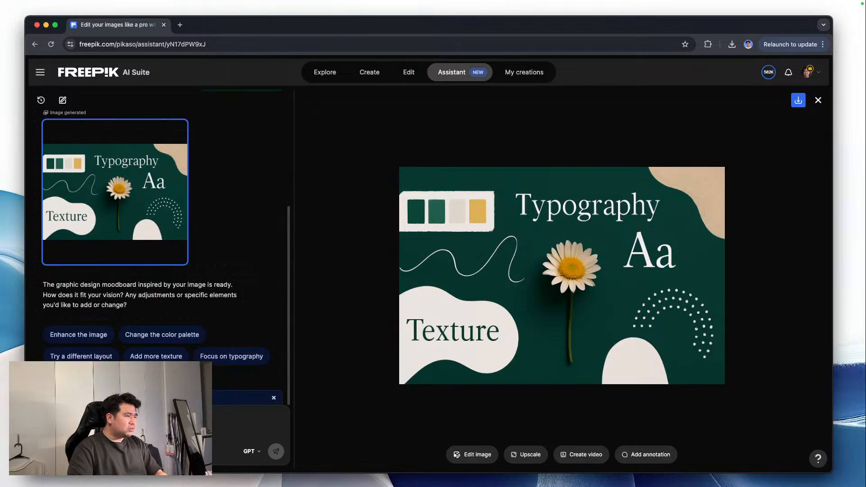
# Ask the Assistant to recolour the moodboard with "Let's change up the colors, use a cyan blue to dark blue palette.".
pyautogui.write('c')
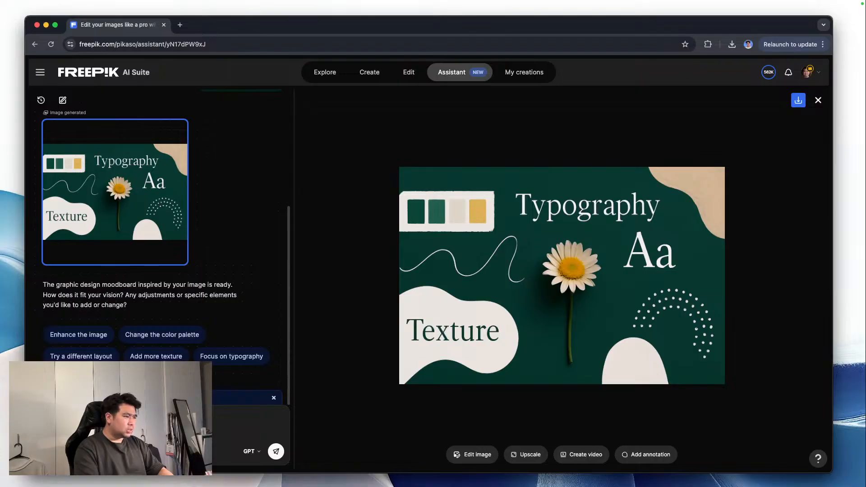
pyautogui.write('ue')
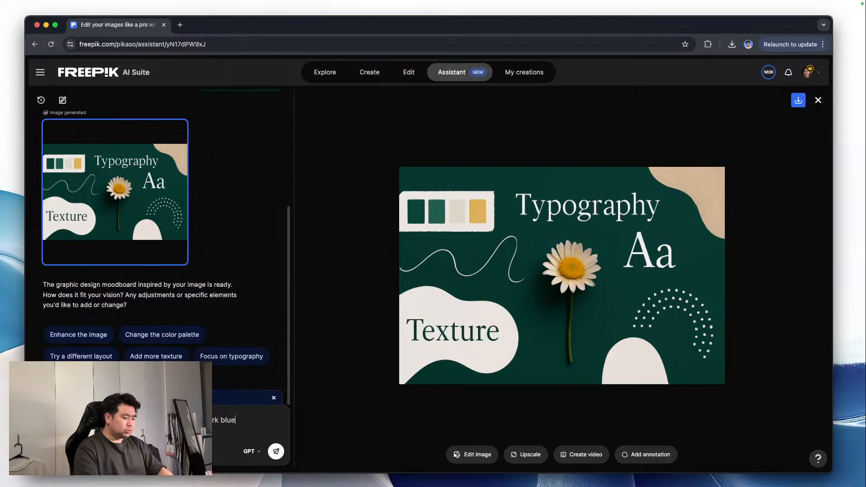
pyautogui.write(' palette.')
pyautogui.press('Return')
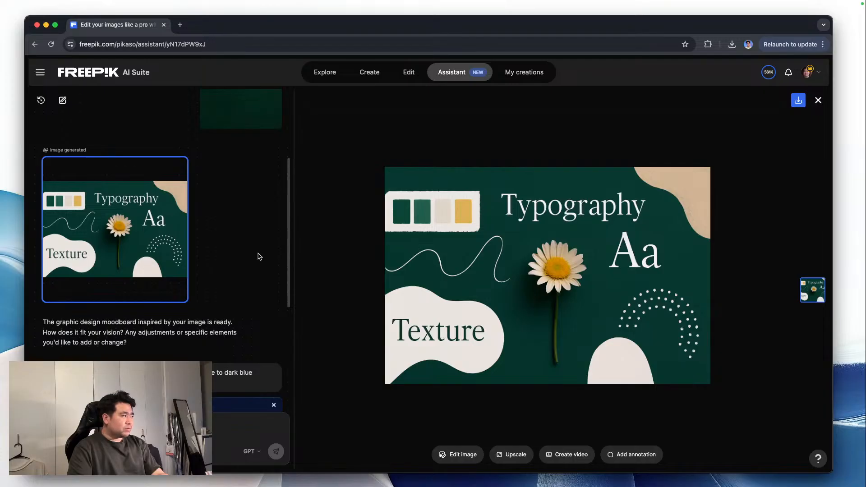
pyautogui.scroll(-3, 235, 290)
pyautogui.scroll(-2, 235, 290)
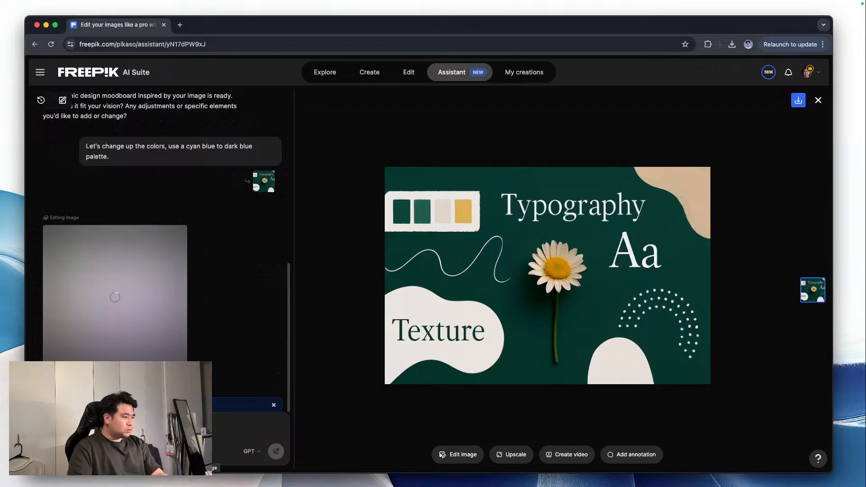
# Look through the predefined color palettes from Cold to Warm and close the collection without choosing one.
pyautogui.click(103, 452)
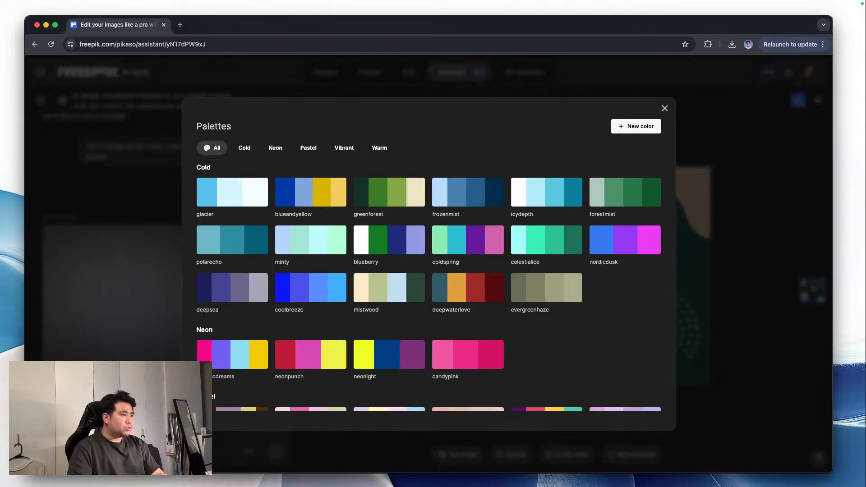
pyautogui.scroll(-10, 397, 235)
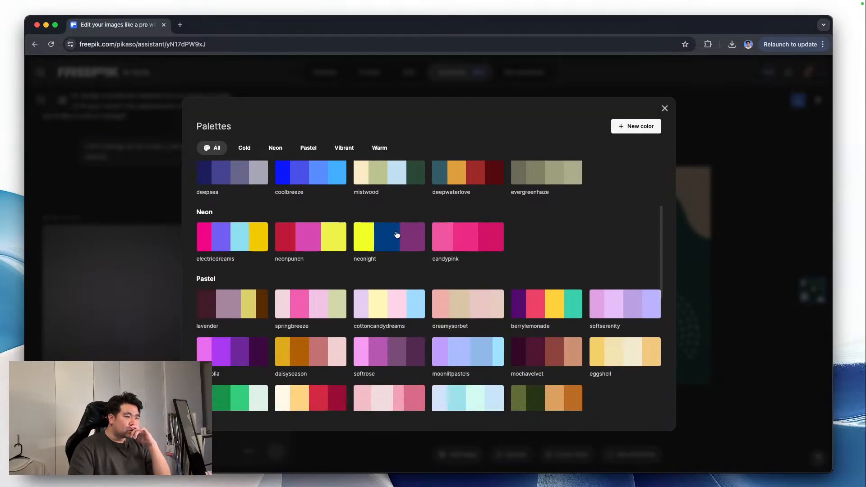
pyautogui.scroll(-3, 397, 234)
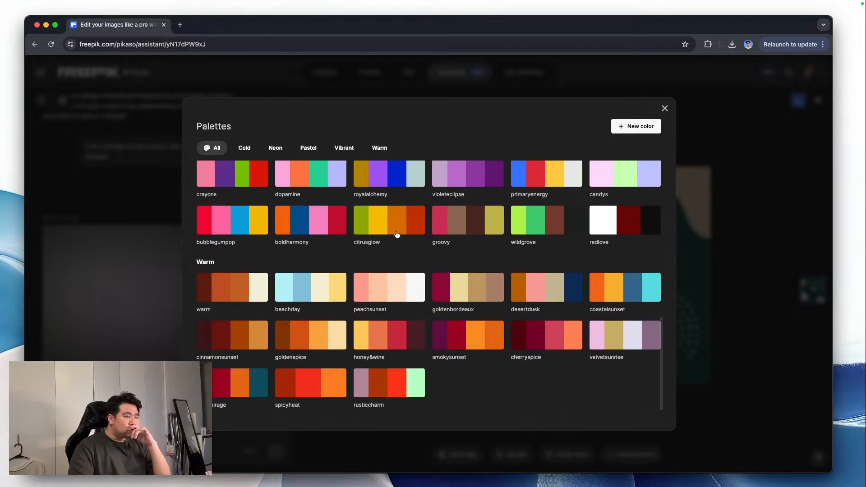
pyautogui.scroll(12, 397, 234)
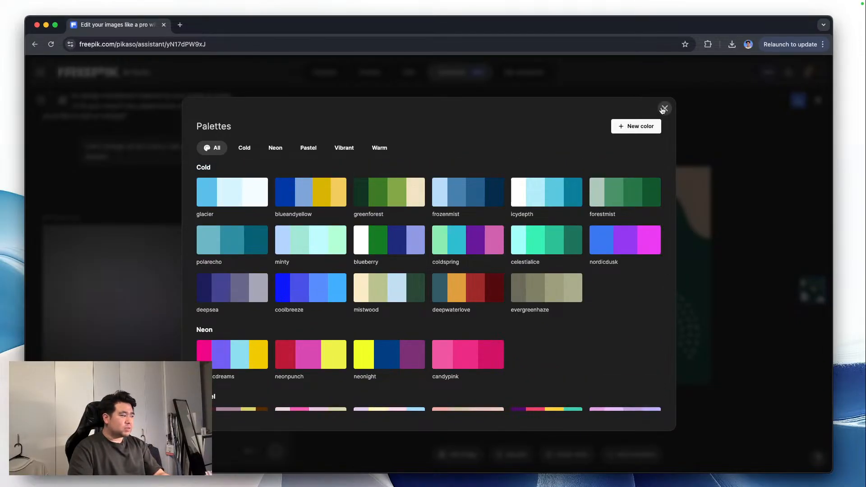
pyautogui.click(664, 109)
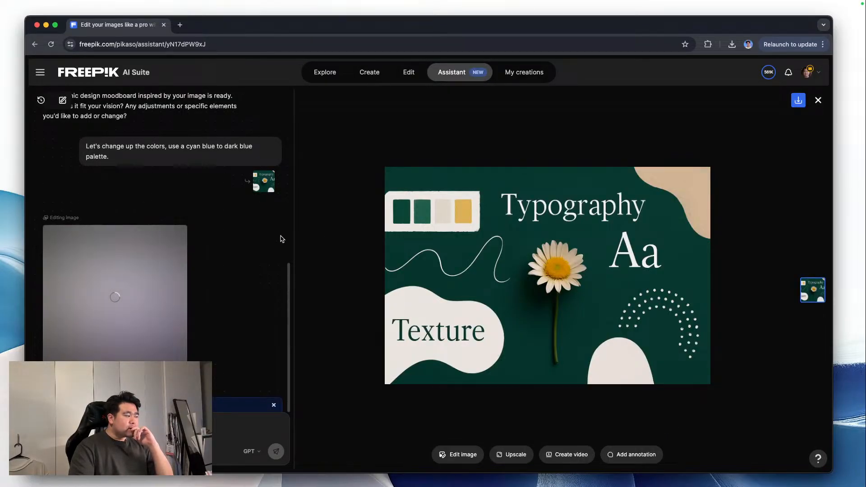
# Review the conversation from the original daisy image onward and compare the green moodboard with the blue version.
pyautogui.scroll(10, 274, 238)
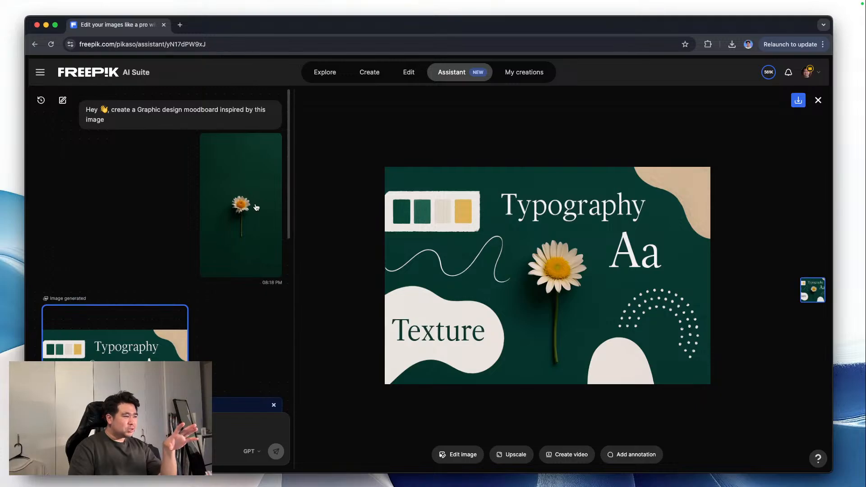
pyautogui.scroll(-3, 244, 216)
pyautogui.scroll(-10, 222, 243)
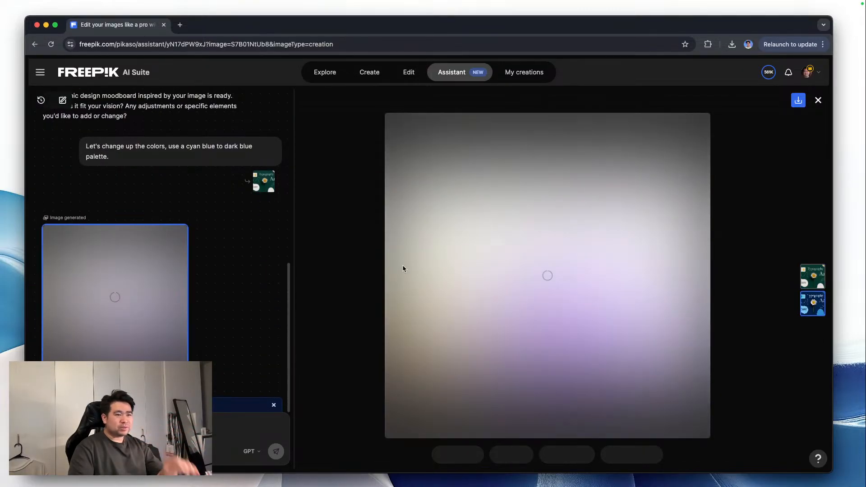
pyautogui.scroll(5, 195, 290)
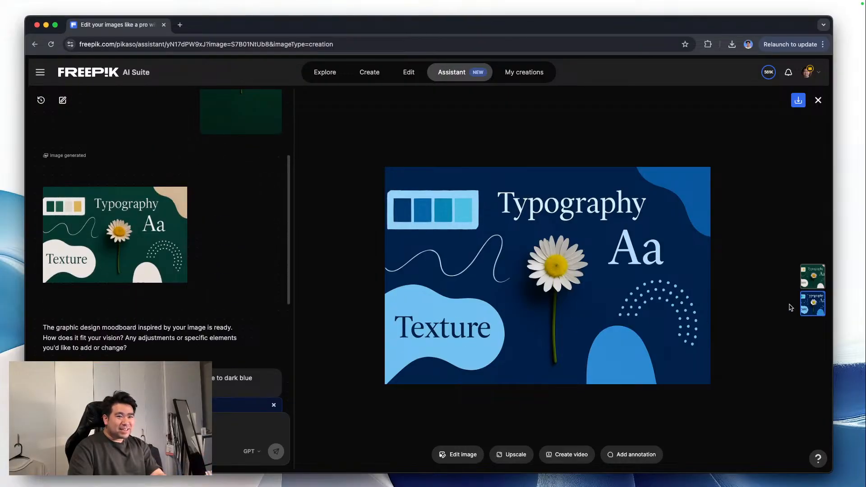
pyautogui.click(818, 282)
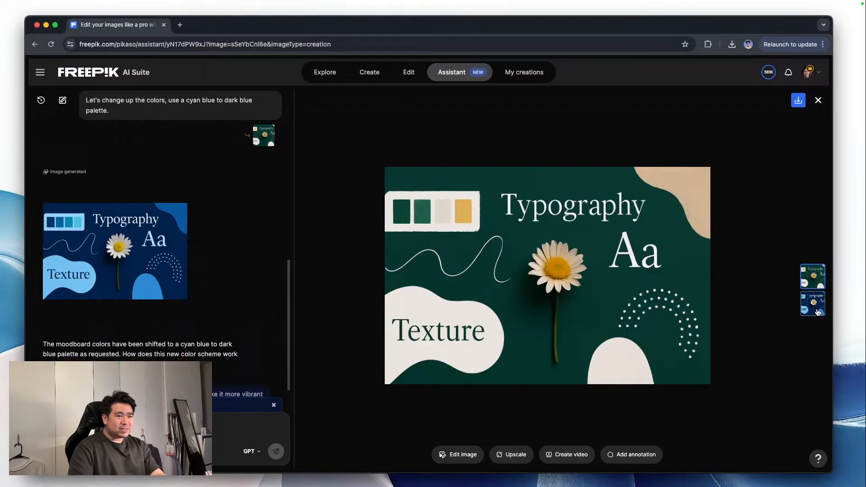
pyautogui.click(818, 312)
pyautogui.click(815, 284)
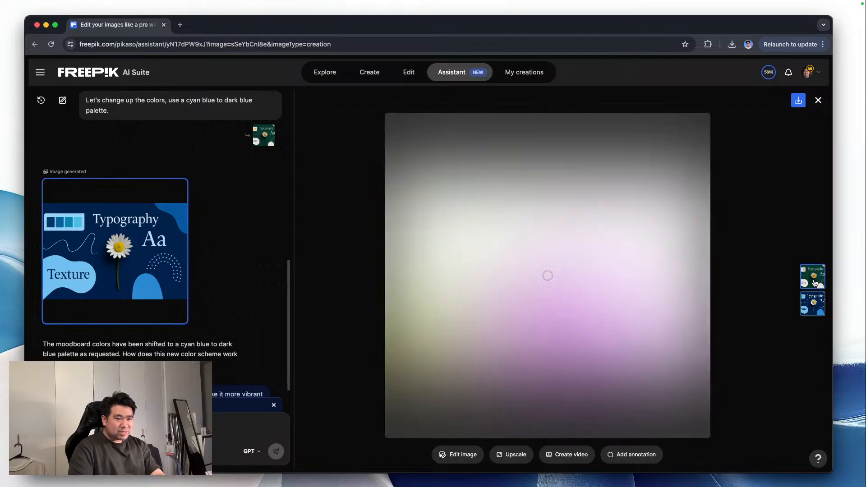
pyautogui.click(814, 314)
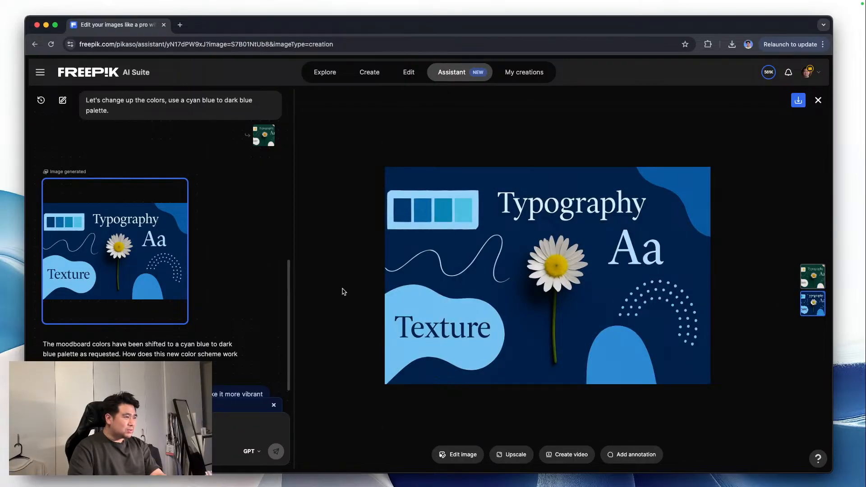
# Attach the cottoncandydreams pastel palette and send the request "Re-do, but with the new color palette.".
pyautogui.scroll(-2, 217, 318)
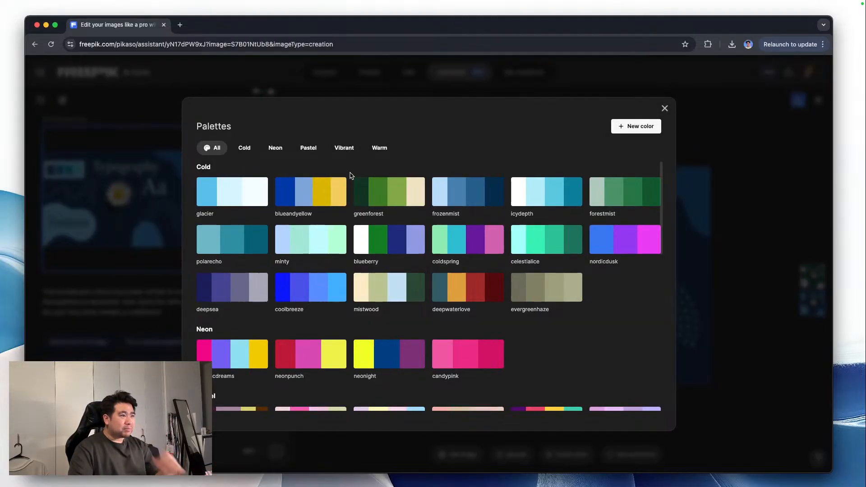
pyautogui.scroll(-4, 395, 223)
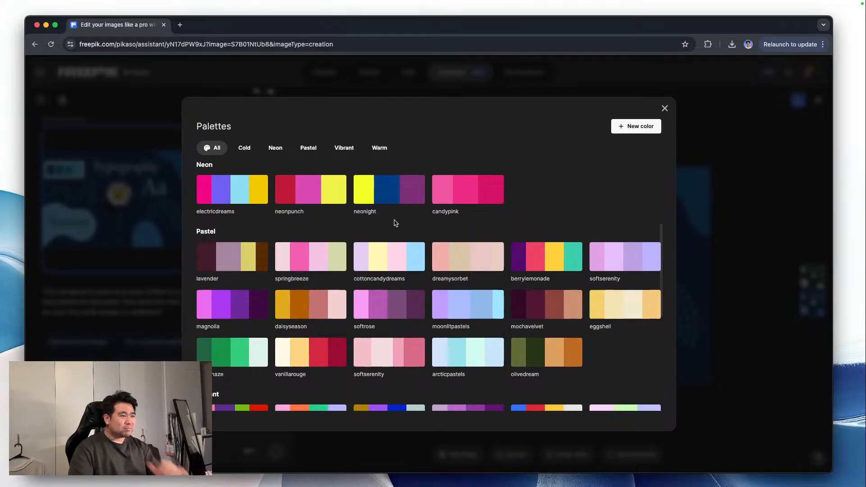
pyautogui.scroll(-6, 394, 223)
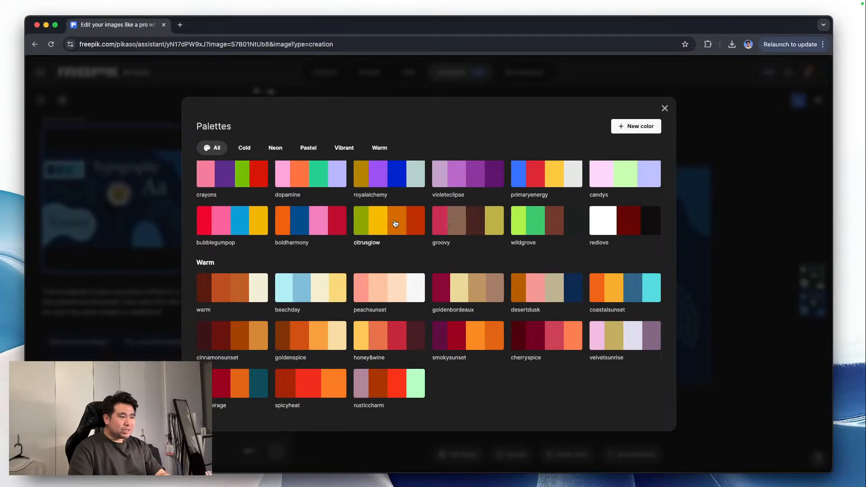
pyautogui.scroll(5, 395, 223)
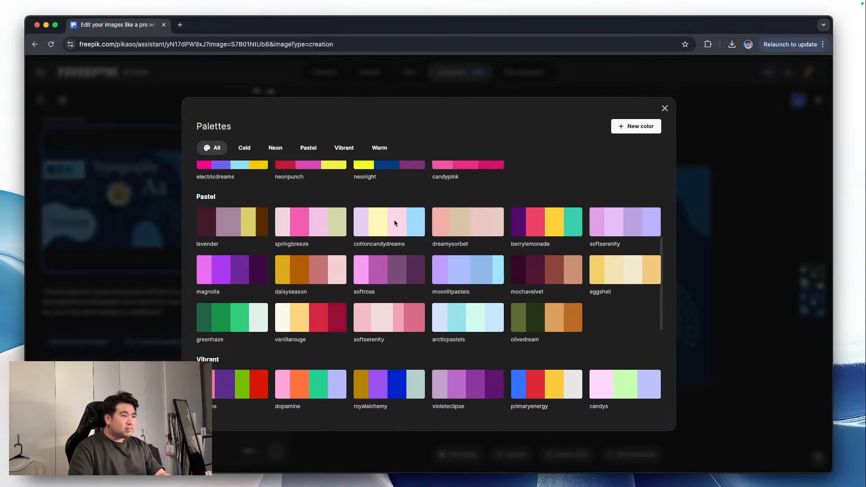
pyautogui.click(394, 223)
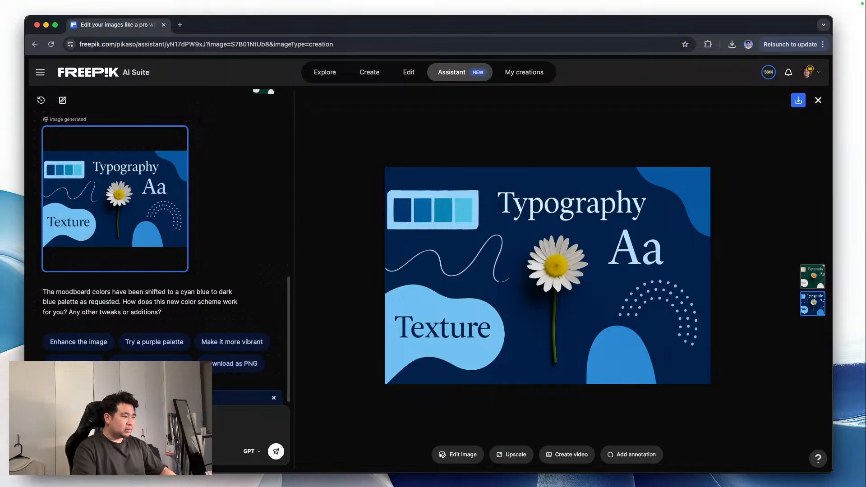
pyautogui.press('Return')
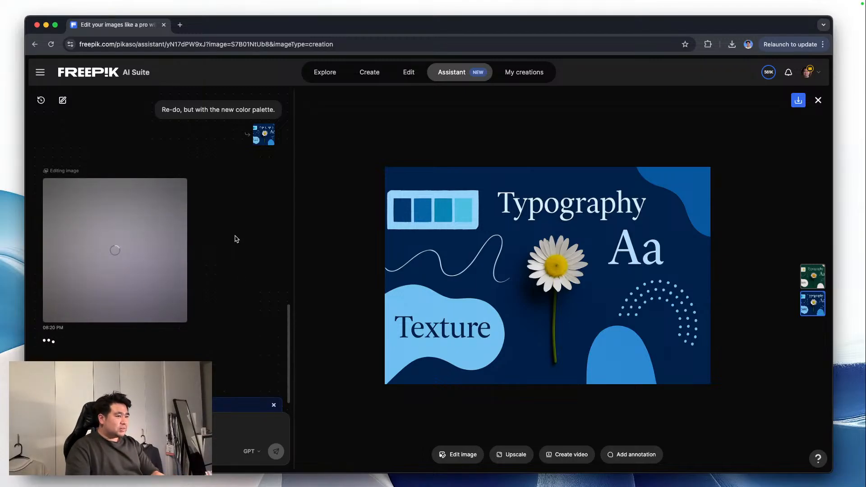
pyautogui.scroll(5, 251, 240)
pyautogui.scroll(-3, 247, 242)
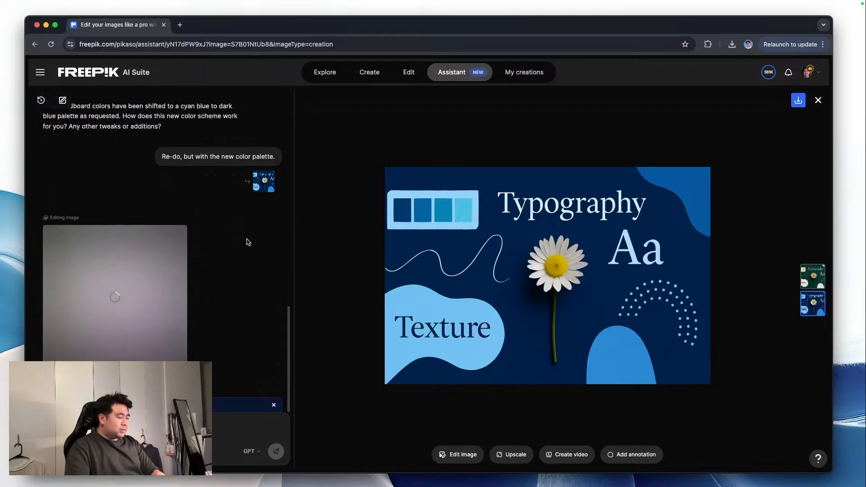
# Browse the Assistant's predefined flows down to the end of the collection and close it.
pyautogui.click(81, 451)
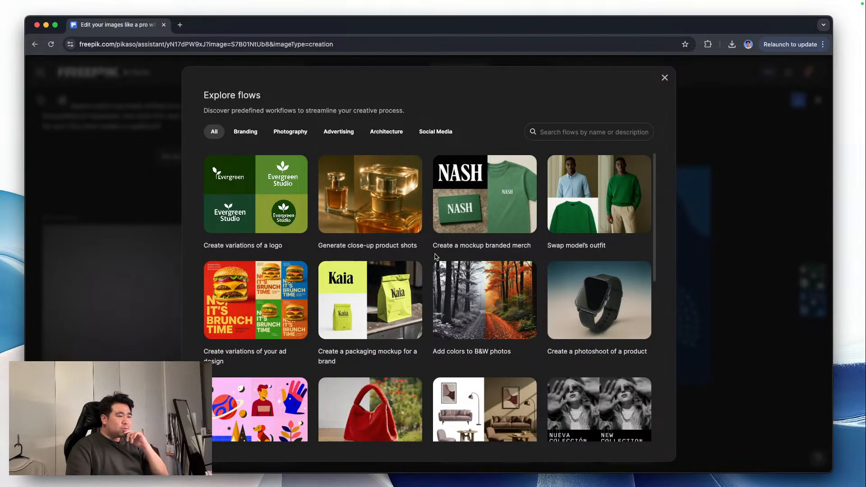
pyautogui.scroll(-3, 436, 258)
pyautogui.scroll(-5, 436, 258)
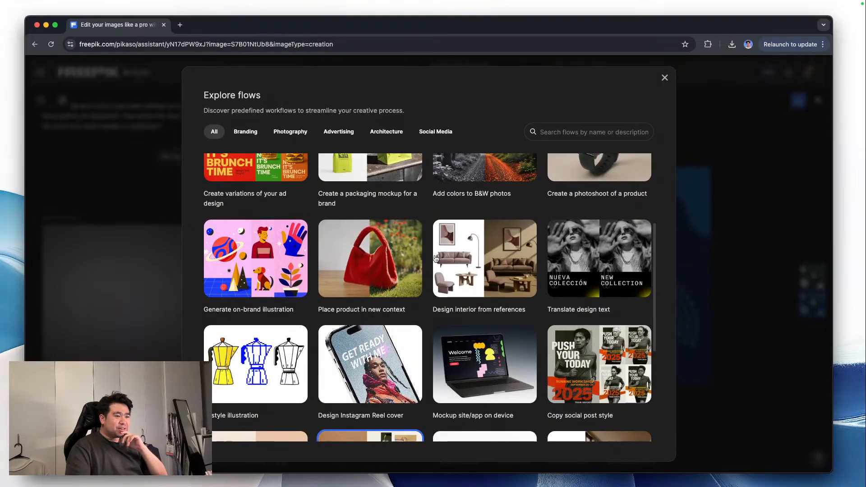
pyautogui.scroll(-2, 436, 258)
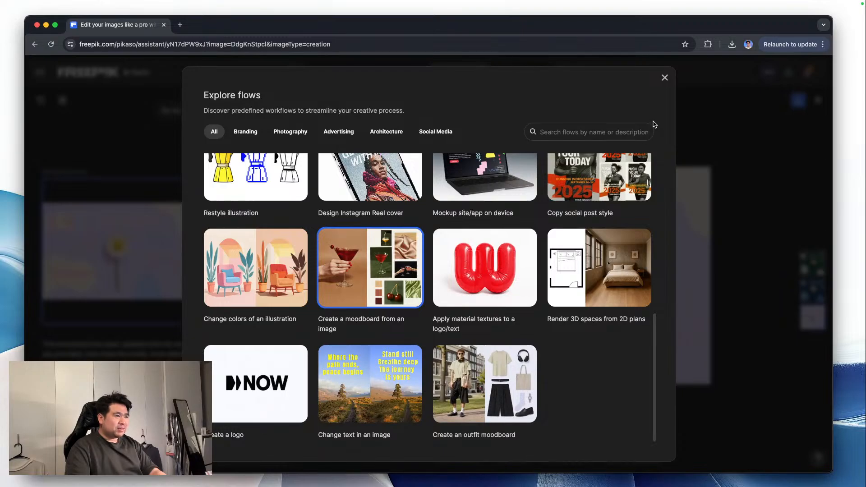
pyautogui.click(665, 78)
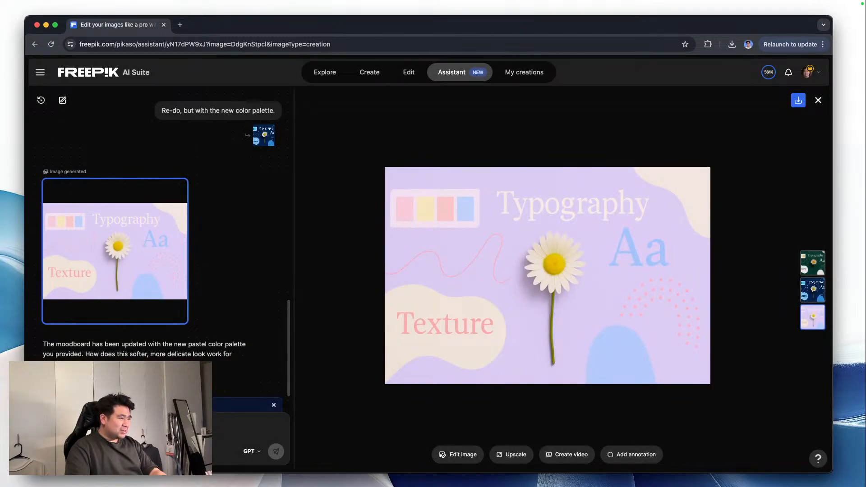
# Compare the green, blue and pastel moodboard versions and look back through the whole conversation.
pyautogui.click(815, 263)
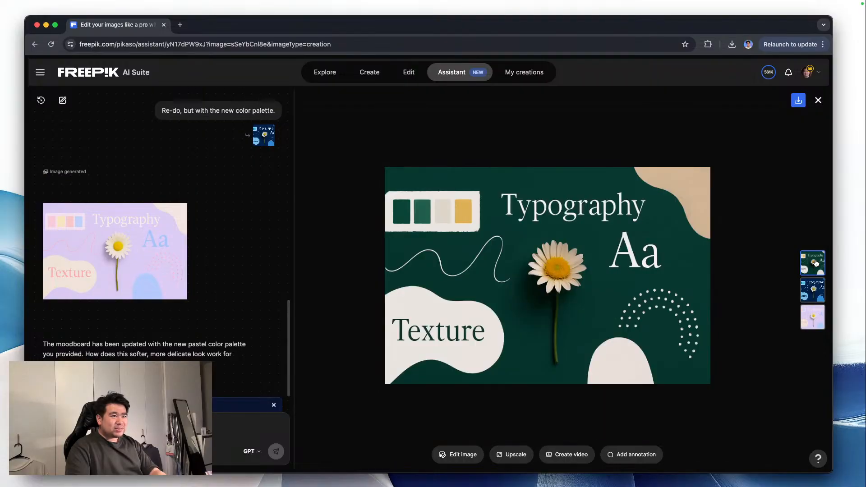
pyautogui.click(815, 290)
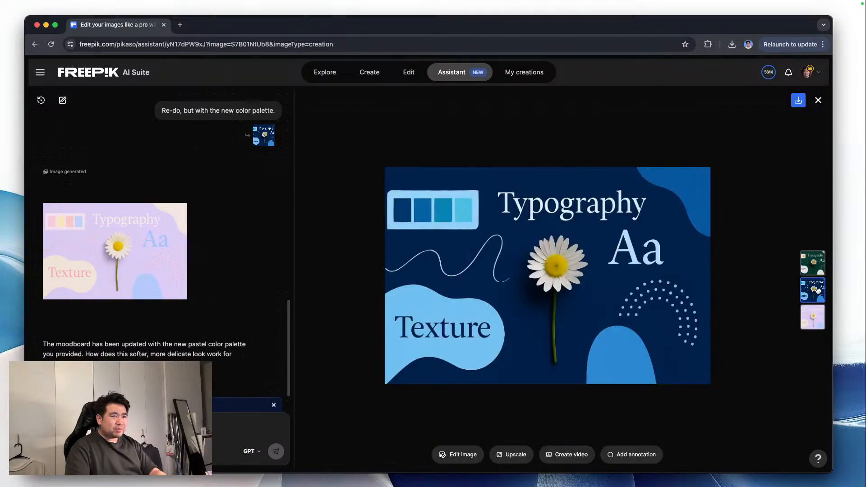
pyautogui.click(816, 319)
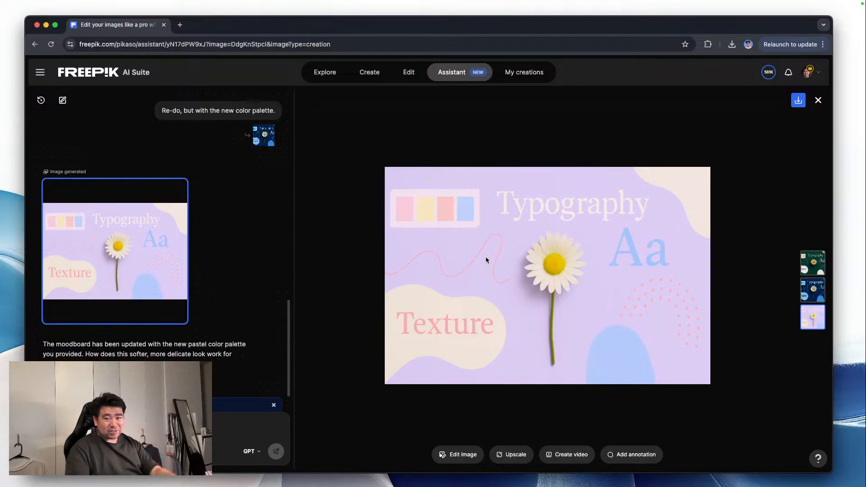
pyautogui.scroll(10, 249, 269)
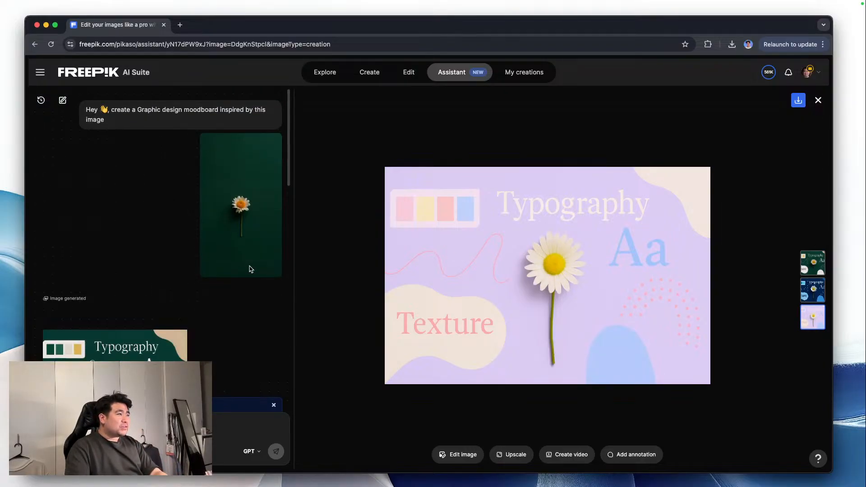
pyautogui.scroll(-10, 251, 270)
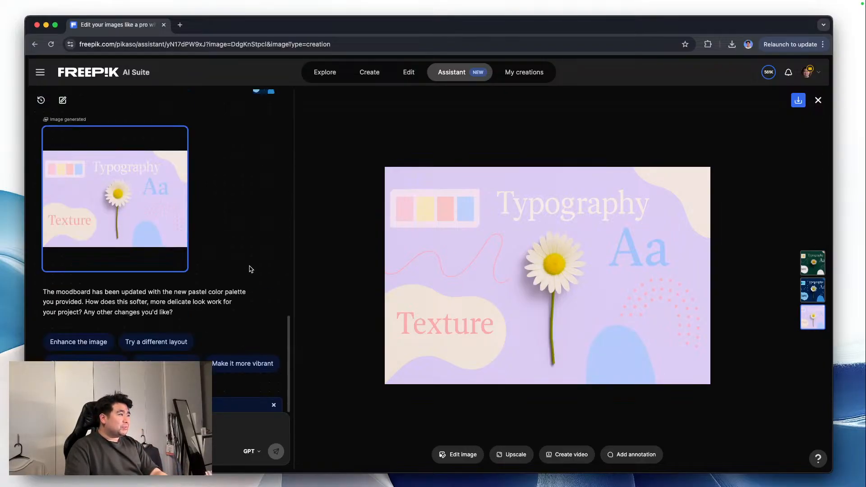
# Rename the current graphic design moodboard conversation to "Mood Board - Demo 6" and close the conversation history.
pyautogui.click(41, 100)
pyautogui.click(140, 164)
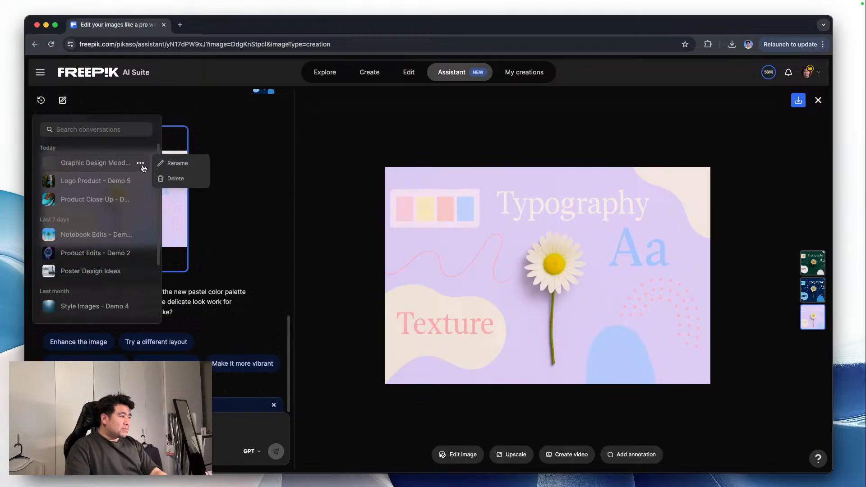
pyautogui.click(189, 165)
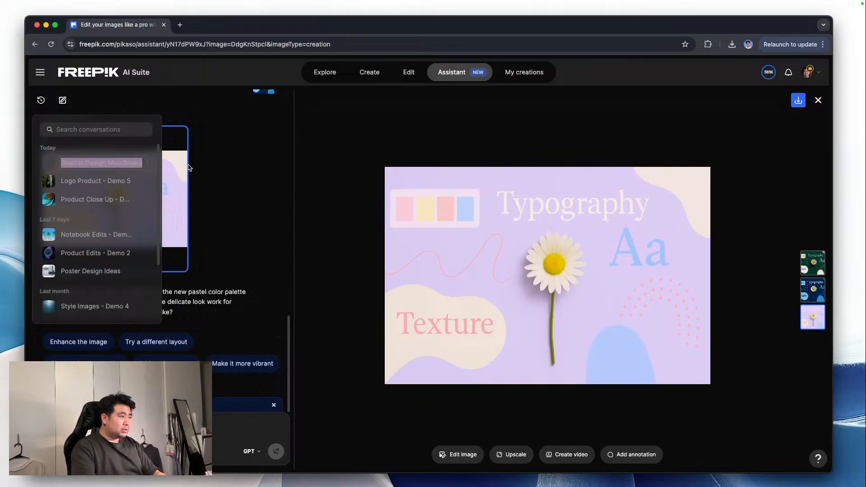
pyautogui.write('Mood Board - Demo 6')
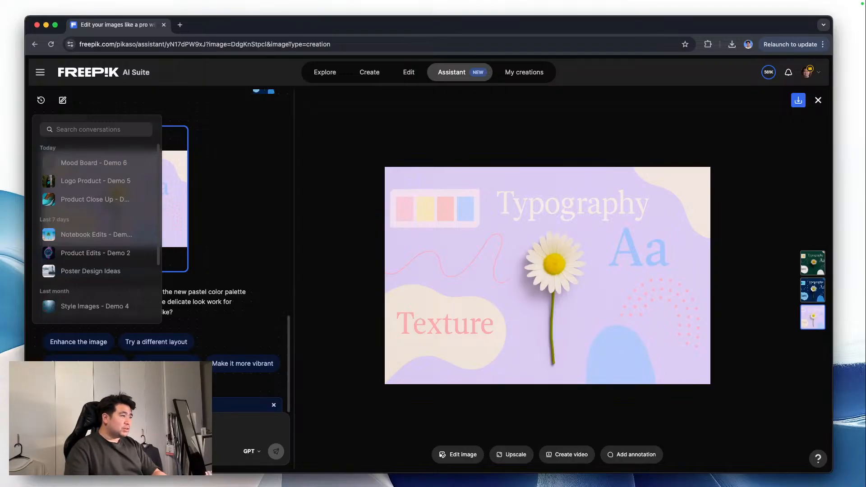
pyautogui.click(362, 217)
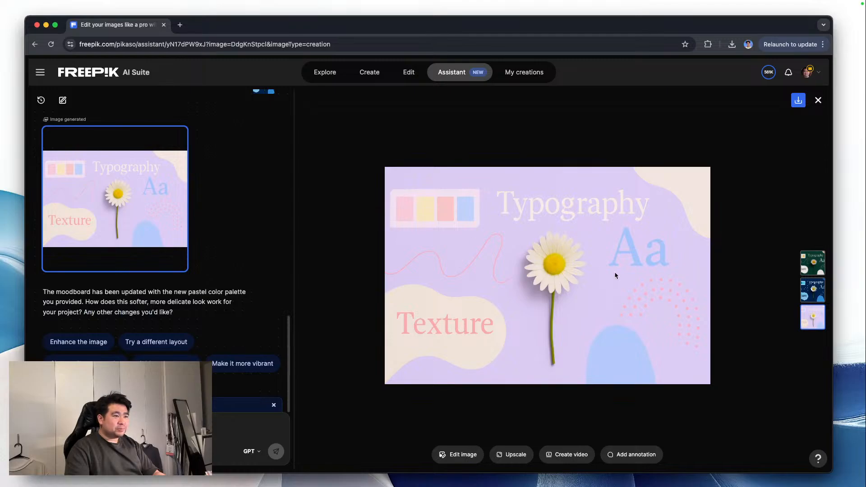
# Start a new Assistant conversation, look through Freepik's choice of styles, and close the collection without choosing one.
pyautogui.click(62, 100)
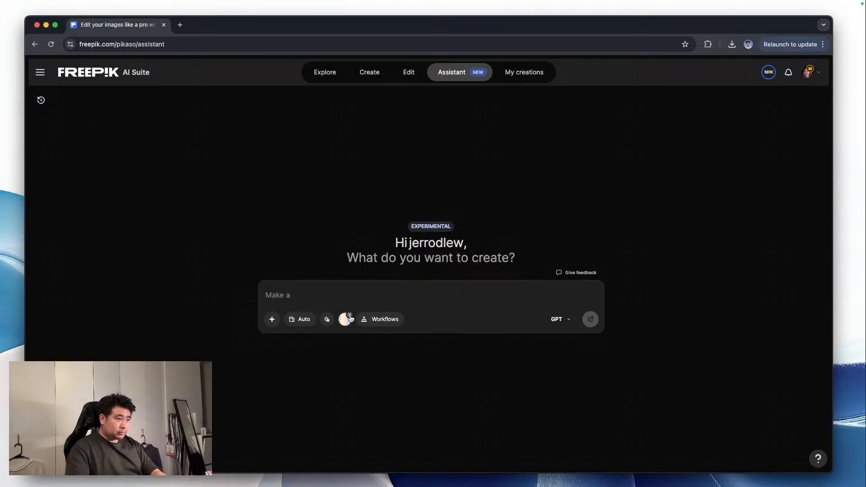
pyautogui.click(327, 320)
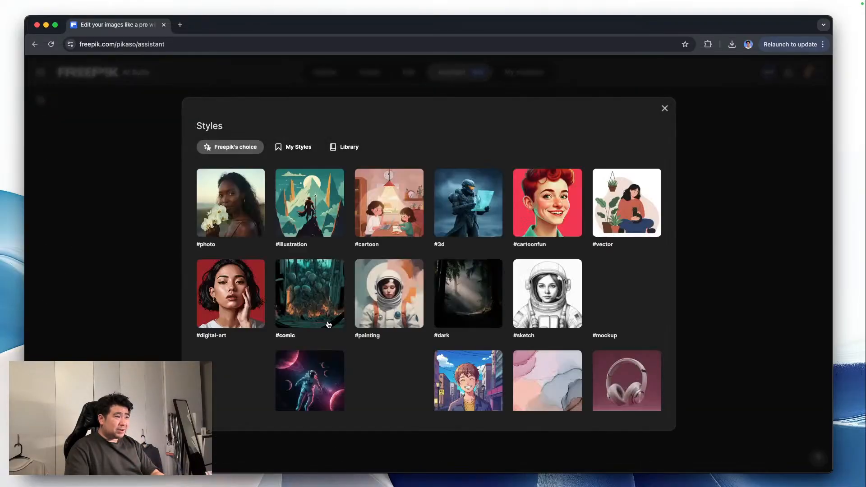
pyautogui.scroll(-5, 343, 302)
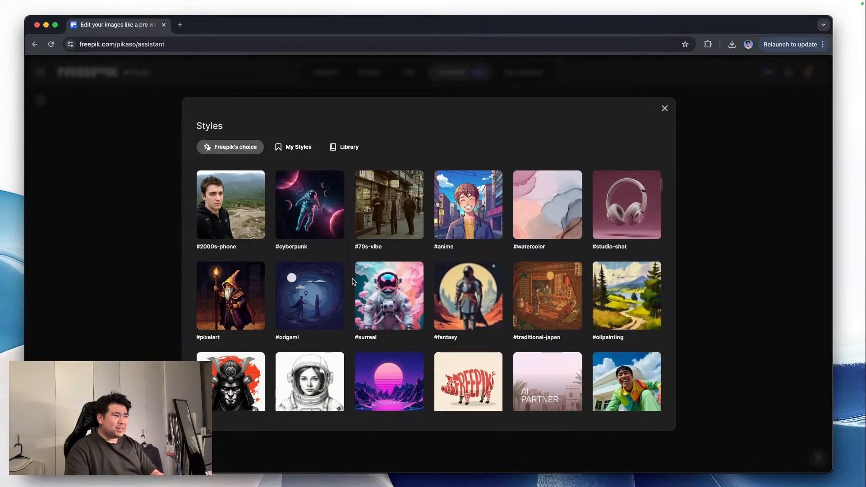
pyautogui.scroll(-6, 353, 281)
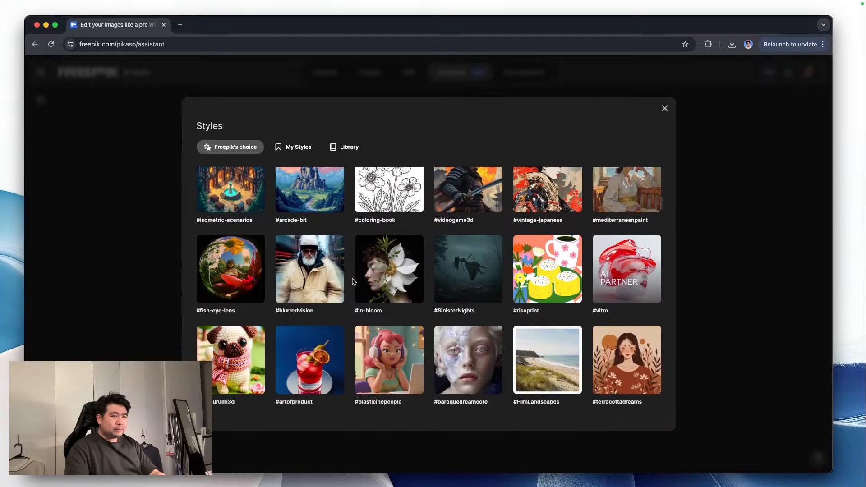
pyautogui.press('Escape')
# Open the predefined "Create a logo" flow and enter Orange as the company name.
pyautogui.click(375, 321)
pyautogui.scroll(-10, 352, 309)
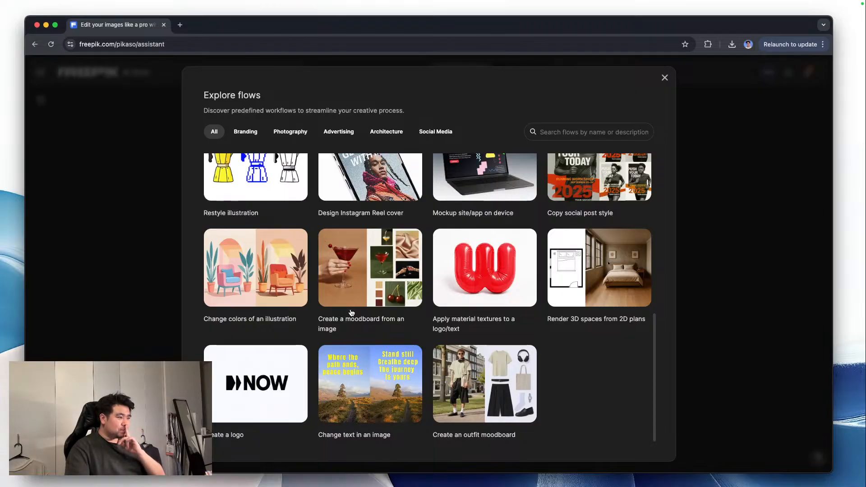
pyautogui.click(271, 403)
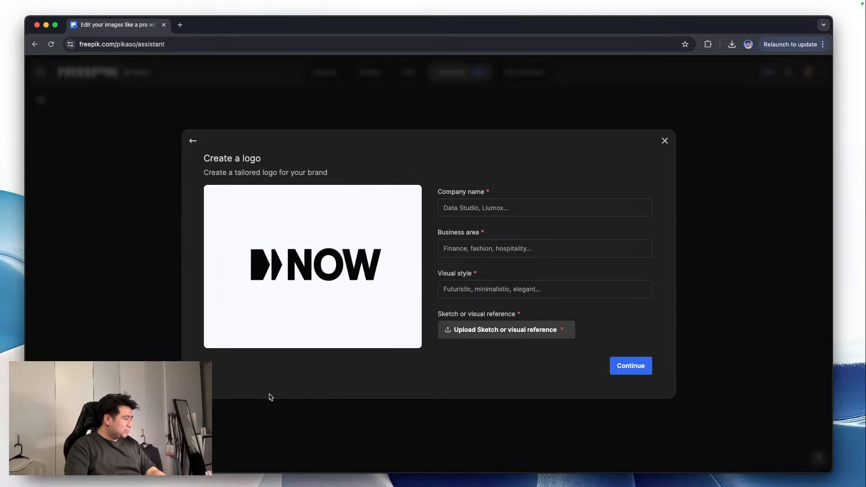
pyautogui.click(543, 209)
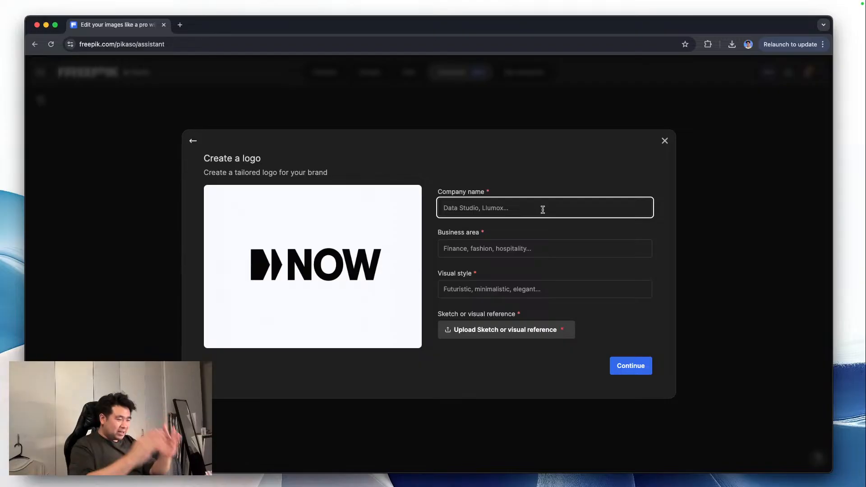
pyautogui.write('Orange')
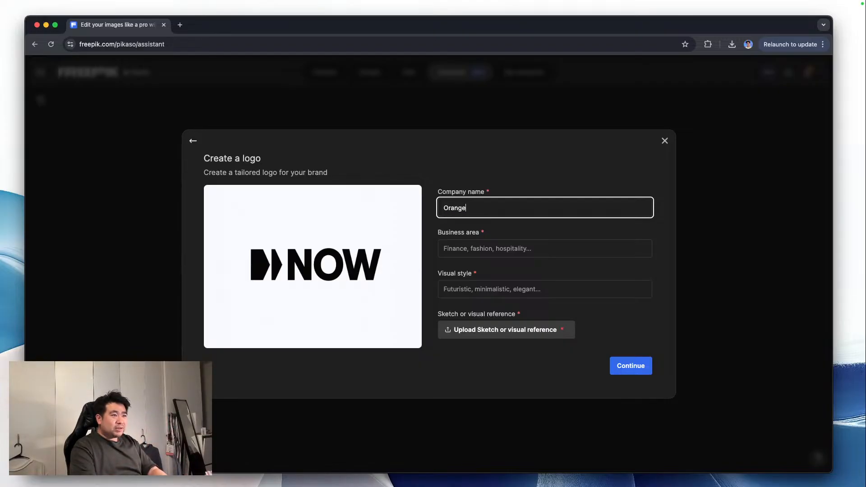
# Set the business area to Phone Company and the visual style to Minimalistic in the logo flow.
pyautogui.press('Tab')
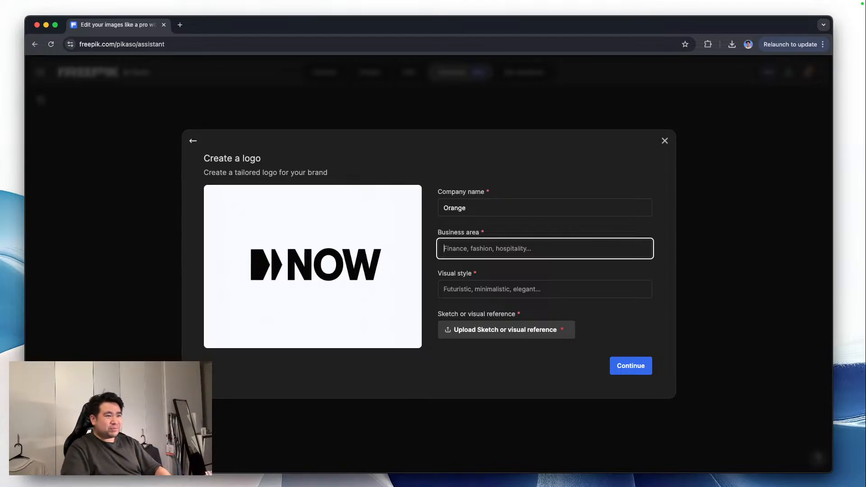
pyautogui.write('Tec')
pyautogui.press('BackSpace')
pyautogui.press('BackSpace')
pyautogui.press('BackSpace')
pyautogui.write('Phone ')
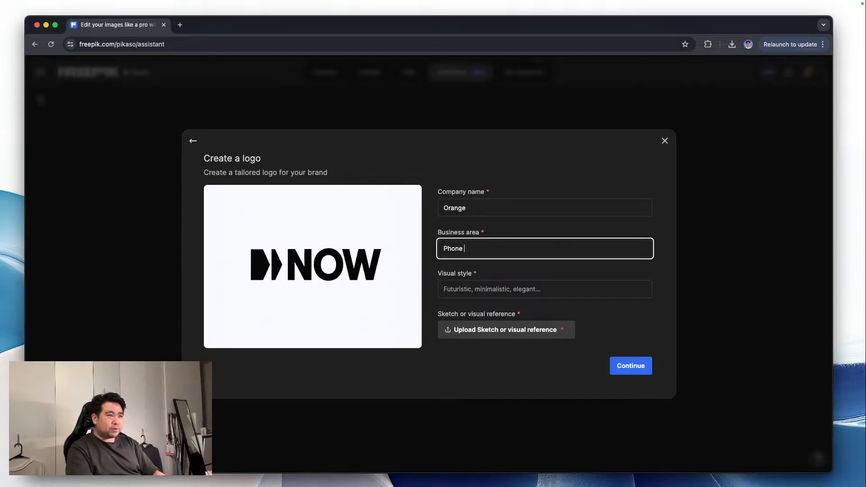
pyautogui.write('Company')
pyautogui.press('Tab')
pyautogui.write('Minimalistic')
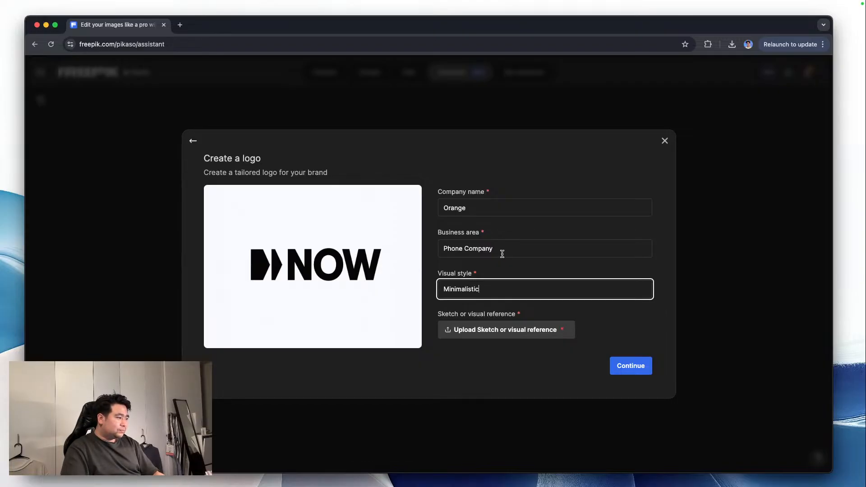
# Use the orange-and-blue black hole image from the history as the logo's visual reference and submit the completed flow.
pyautogui.click(639, 370)
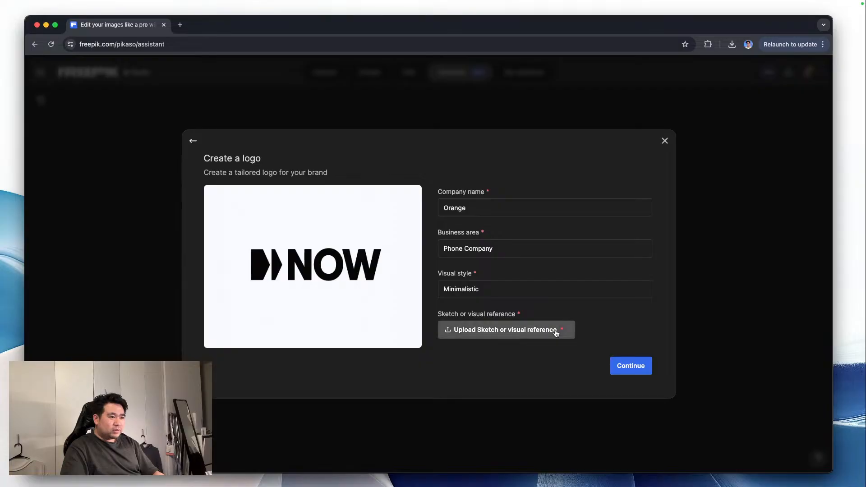
pyautogui.click(557, 331)
pyautogui.scroll(-10, 564, 329)
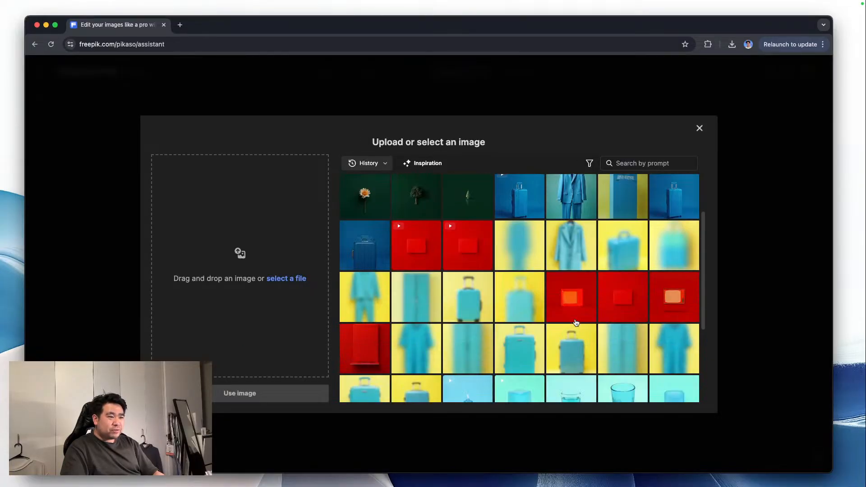
pyautogui.scroll(-15, 577, 324)
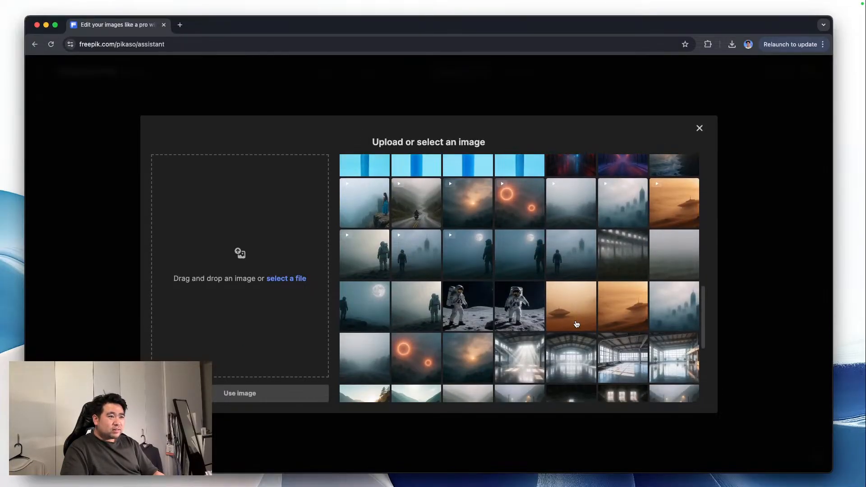
pyautogui.scroll(-10, 577, 324)
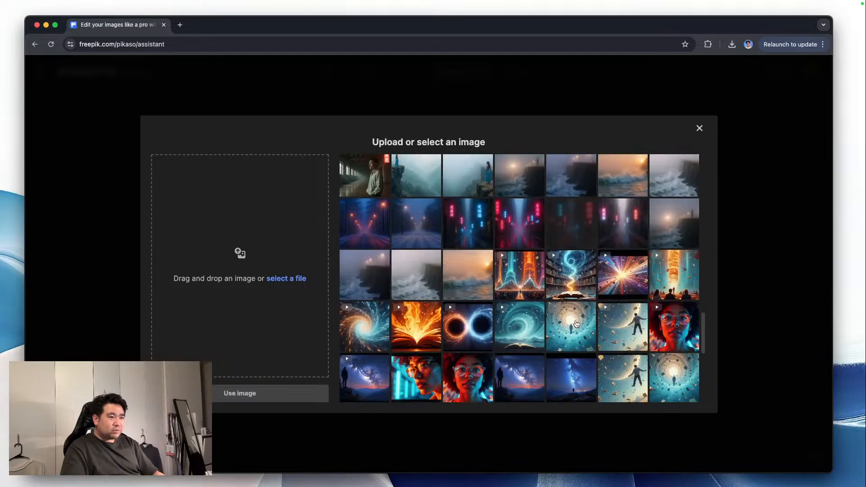
pyautogui.scroll(-5, 576, 324)
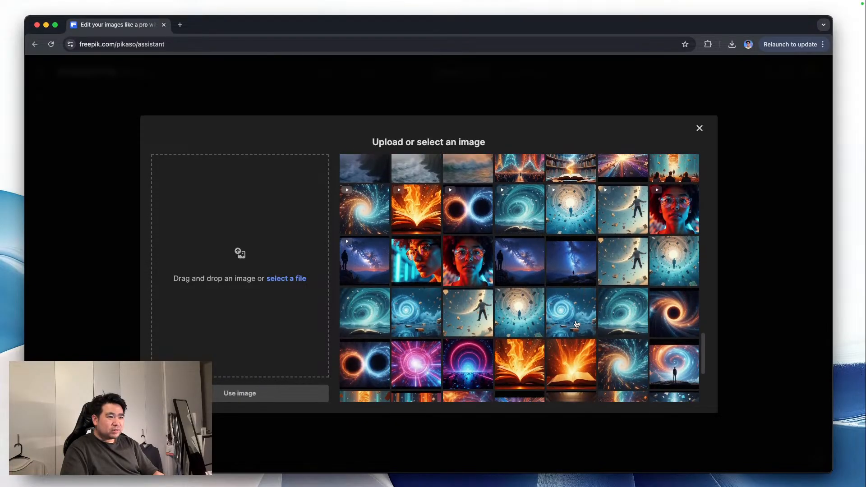
pyautogui.click(665, 314)
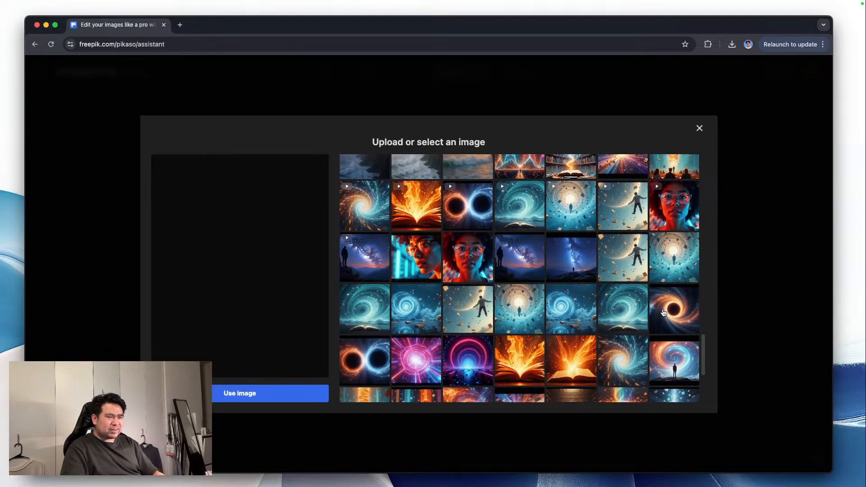
pyautogui.click(289, 393)
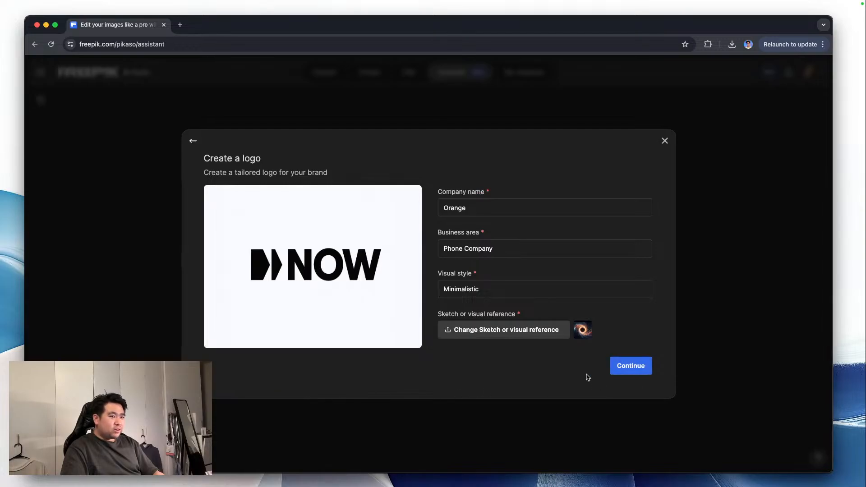
pyautogui.click(621, 369)
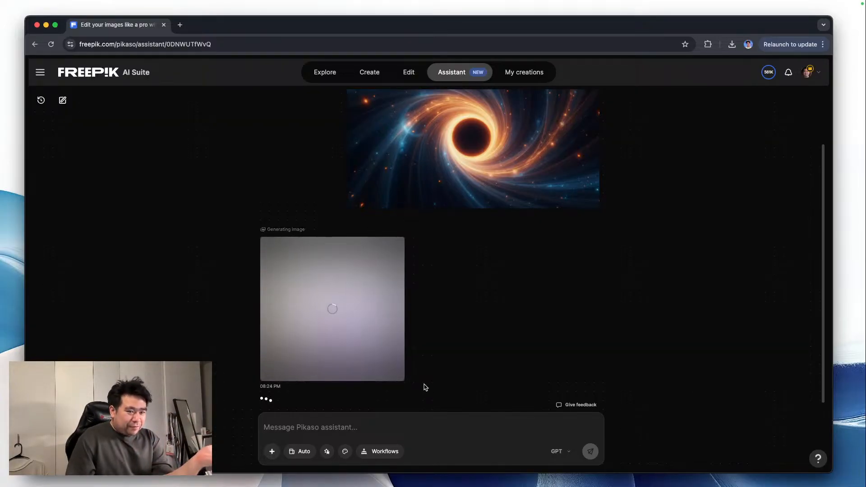
# Look through the whole collection of predefined workflows while the logo generates, then close it.
pyautogui.click(393, 452)
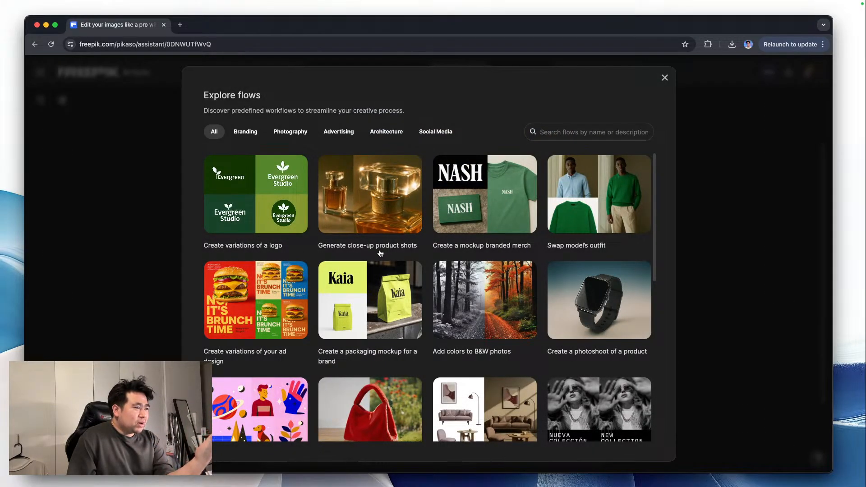
pyautogui.scroll(-2, 291, 243)
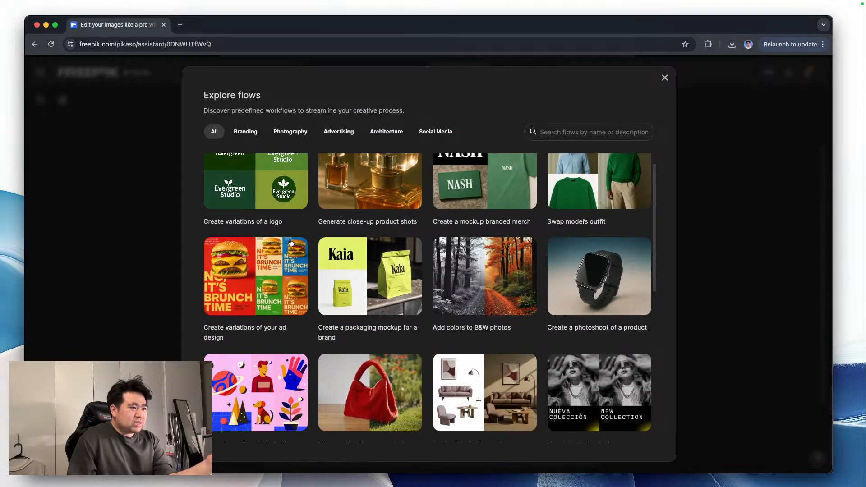
pyautogui.scroll(-2, 598, 287)
pyautogui.scroll(-5, 598, 287)
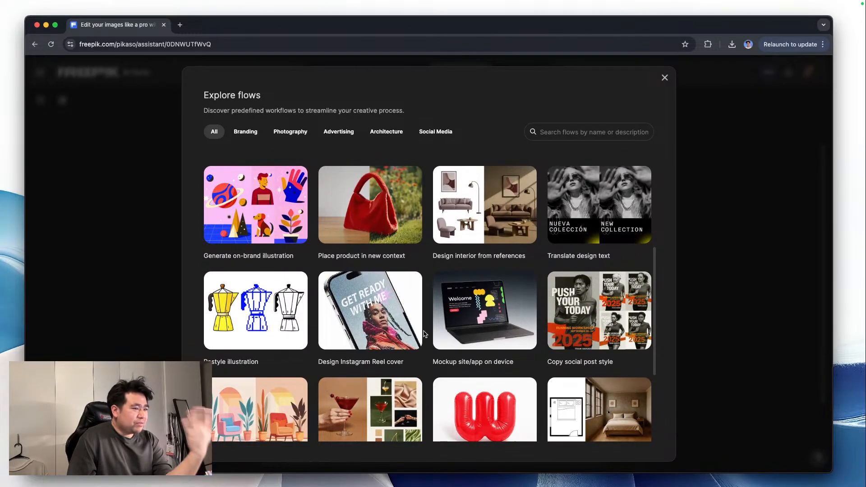
pyautogui.scroll(-5, 497, 320)
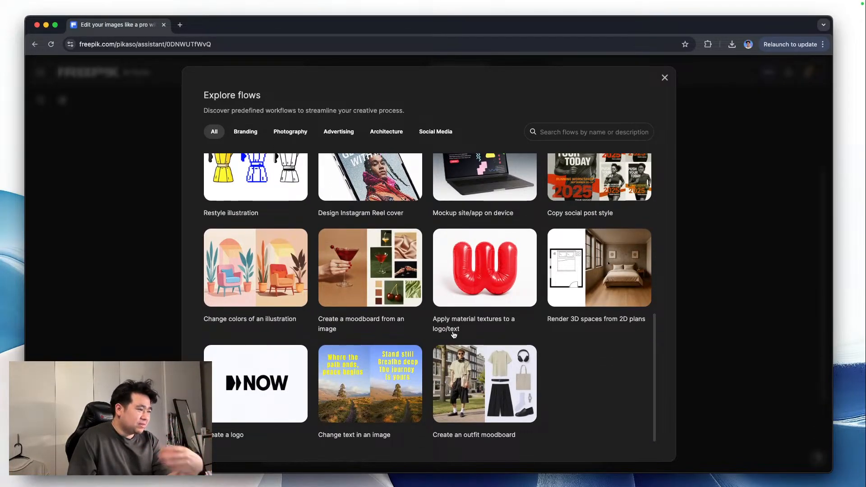
pyautogui.click(665, 78)
# Review the logo conversation from the original request and reference image down to the Assistant's reply and suggestions.
pyautogui.scroll(3, 267, 224)
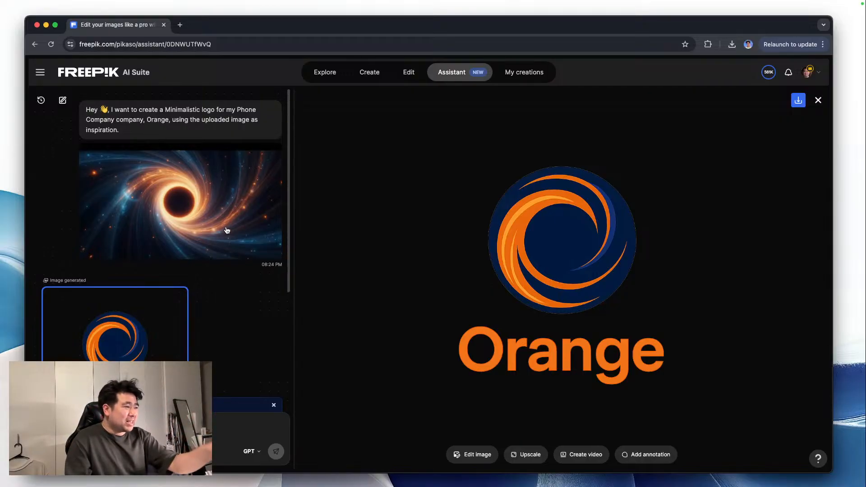
pyautogui.scroll(-2, 227, 228)
pyautogui.scroll(-1, 163, 318)
pyautogui.scroll(1, 164, 319)
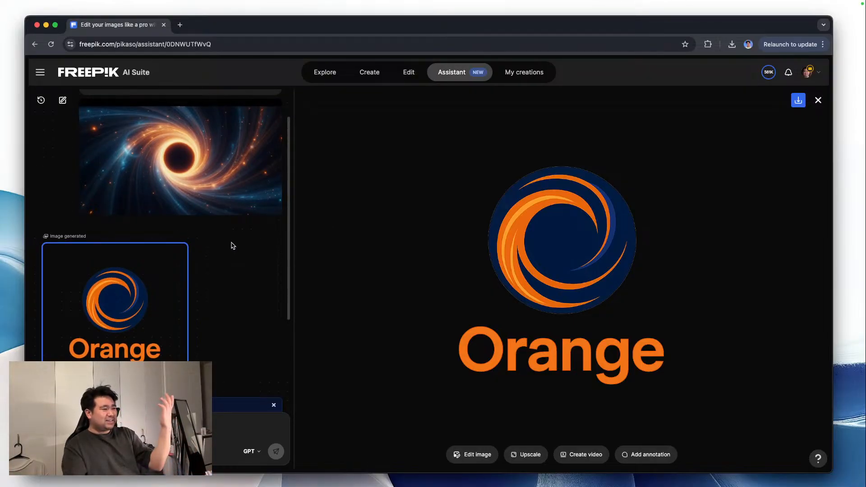
pyautogui.scroll(-5, 232, 246)
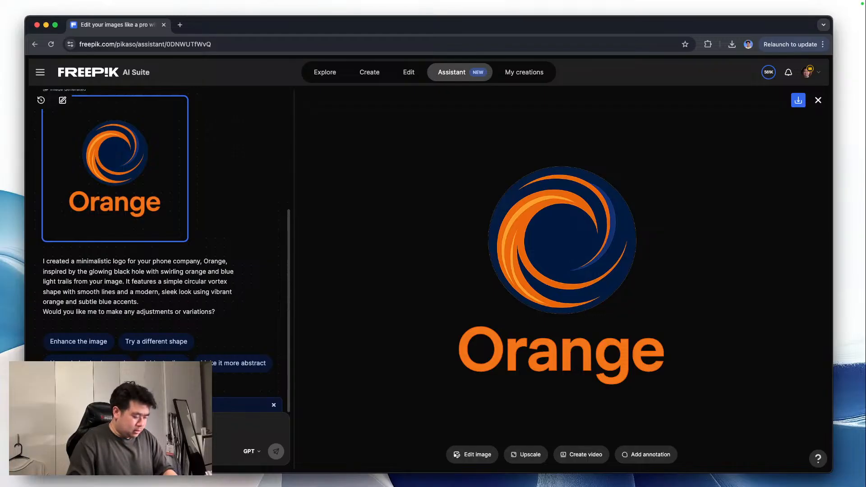
# Attach the vibrant citrusglow palette to the Orange logo and send the request to recolour it.
pyautogui.click(122, 452)
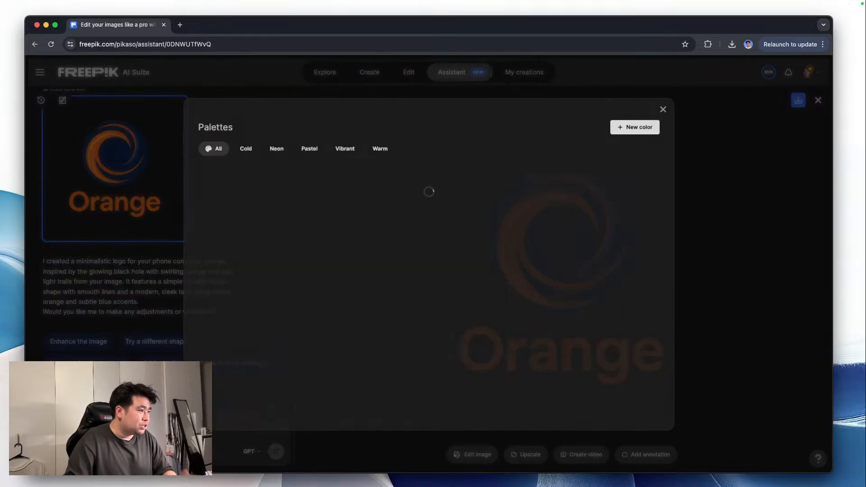
pyautogui.press('Escape')
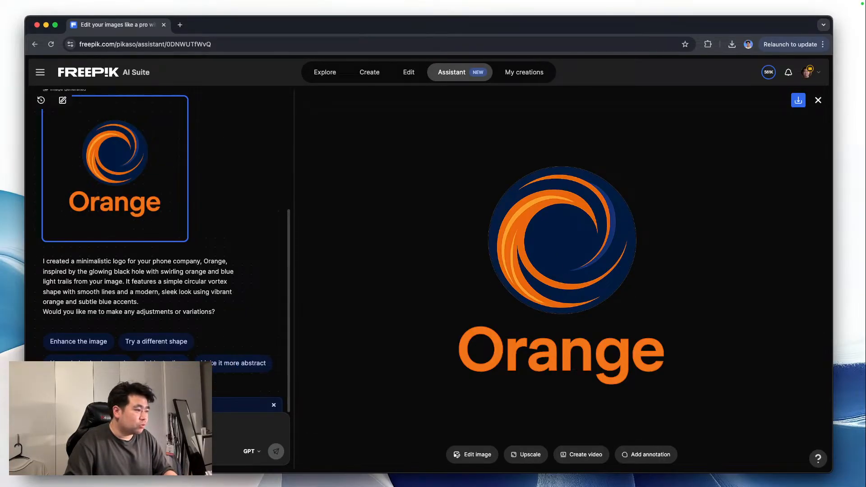
pyautogui.click(122, 452)
pyautogui.scroll(-4, 362, 276)
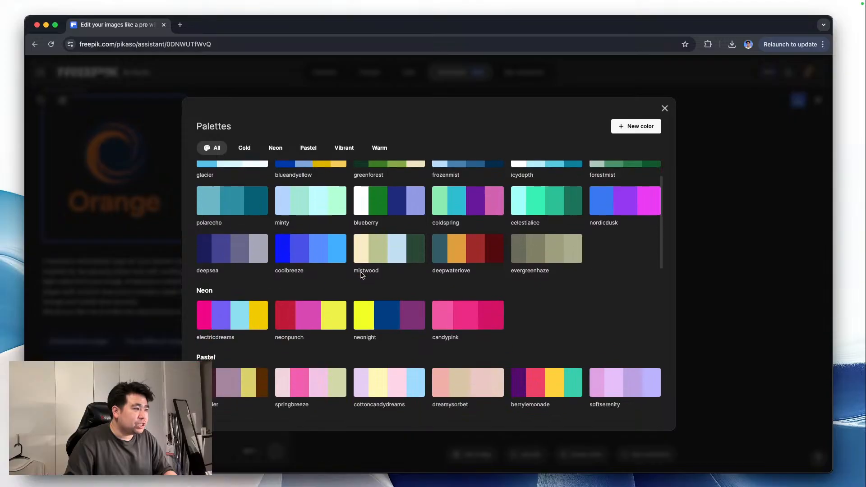
pyautogui.scroll(-6, 362, 276)
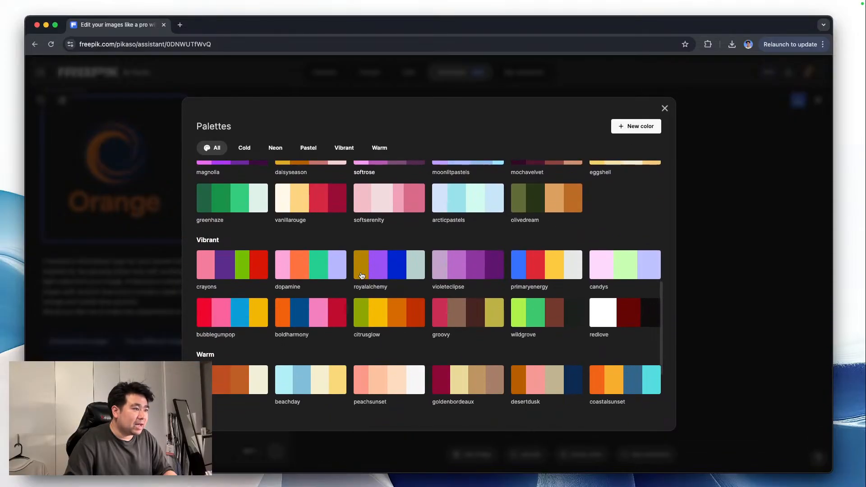
pyautogui.scroll(-1, 362, 275)
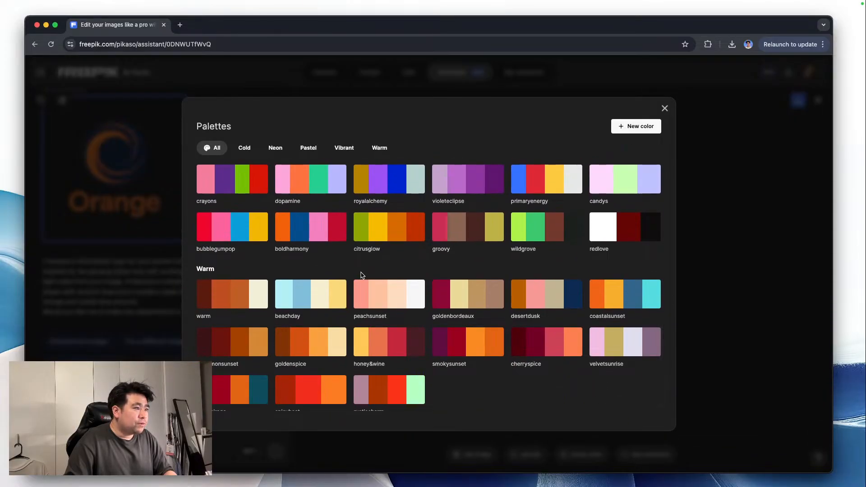
pyautogui.click(378, 222)
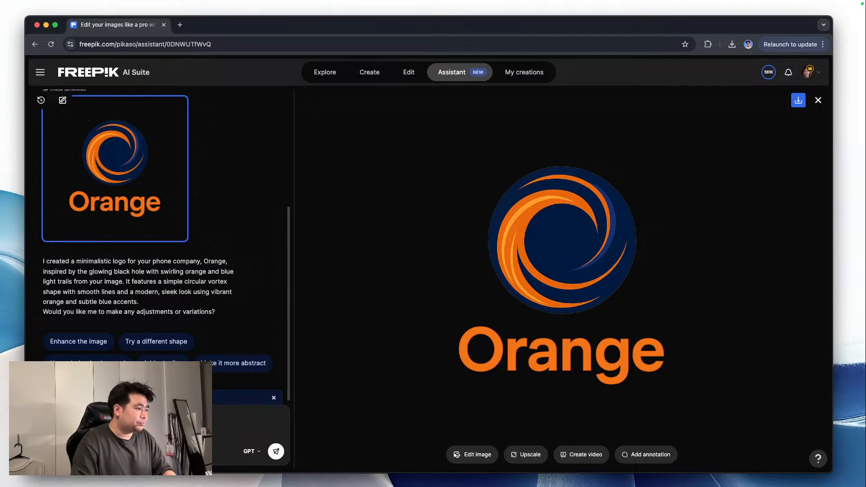
pyautogui.press('Return')
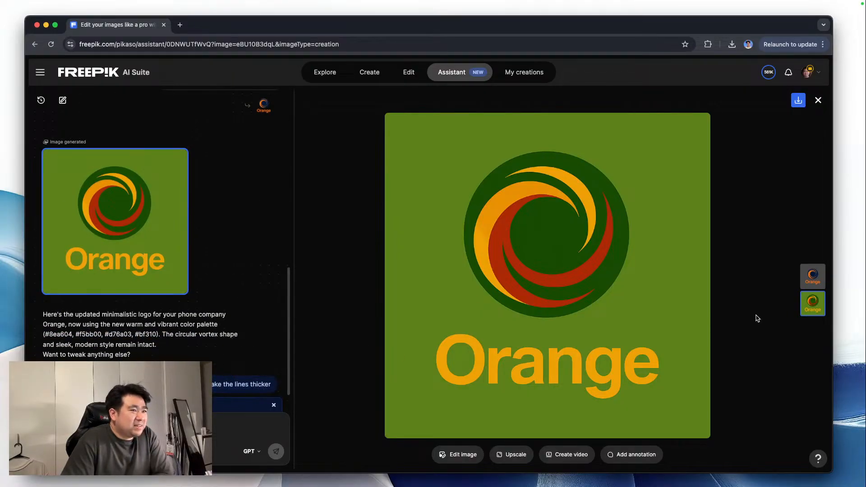
# Compare the original blue-and-orange logo with the recoloured green version.
pyautogui.click(806, 278)
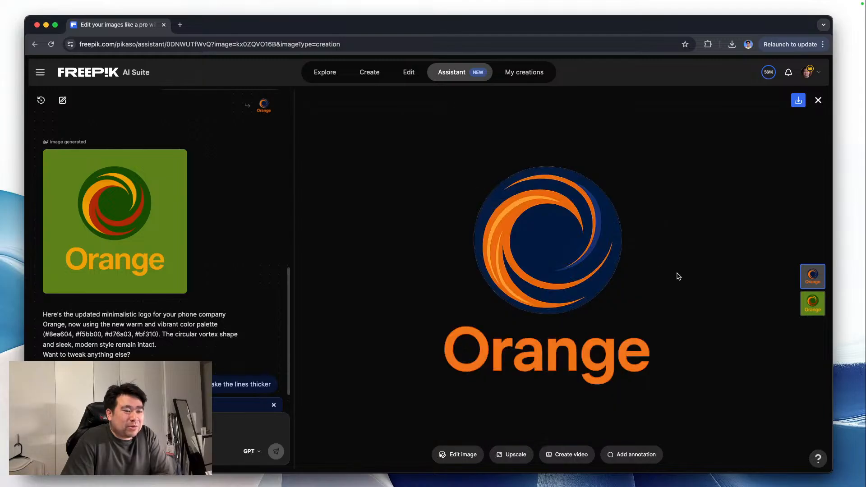
pyautogui.click(813, 303)
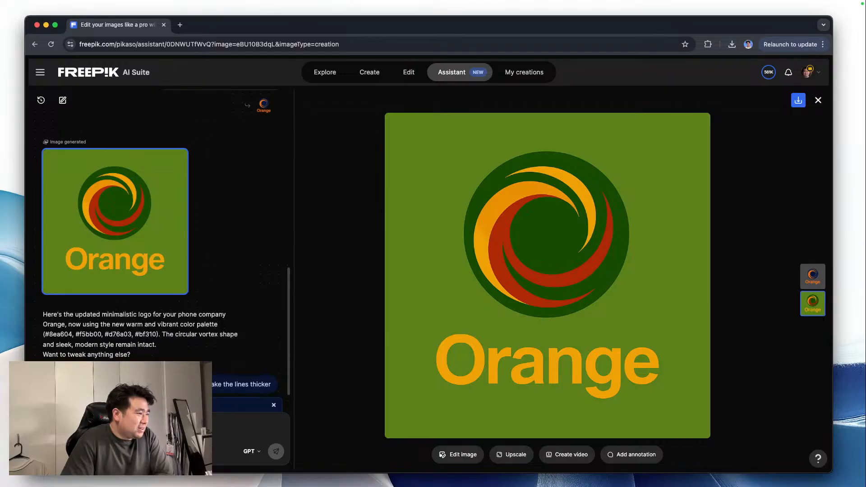
# Select the original Orange logo image, start the branded merch mockup workflow, and supply the blue-and-orange logo from the image history.
pyautogui.click(811, 279)
pyautogui.click(81, 452)
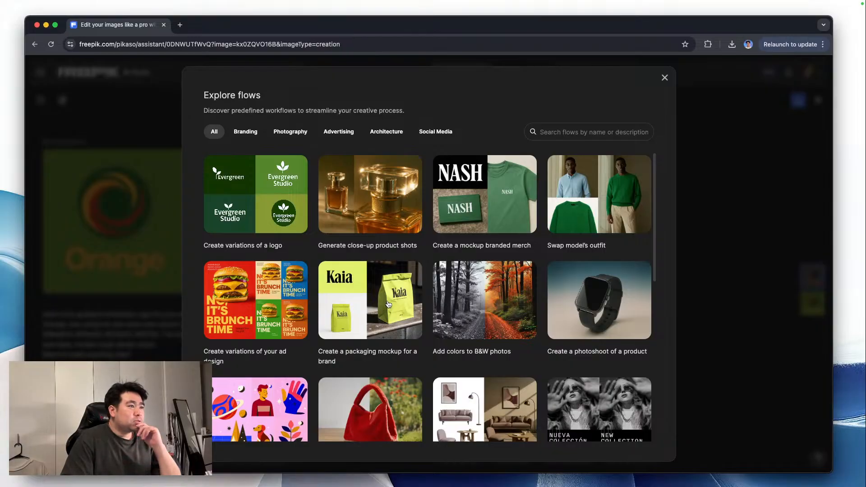
pyautogui.click(495, 218)
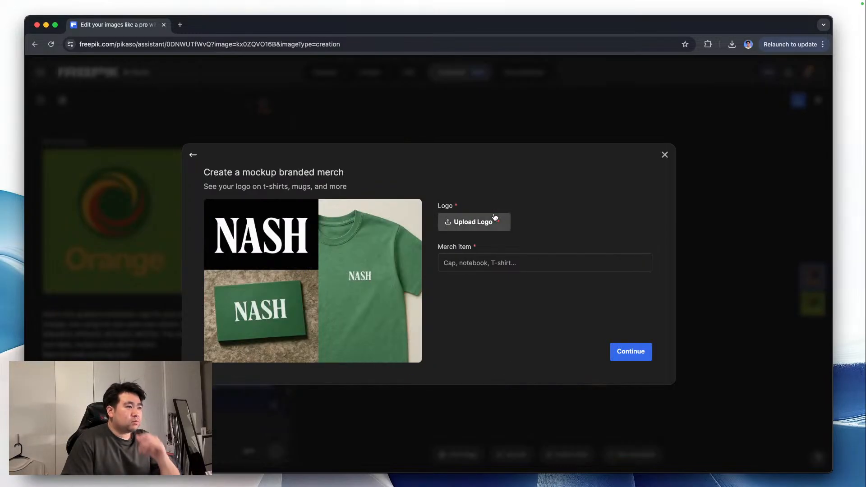
pyautogui.click(499, 225)
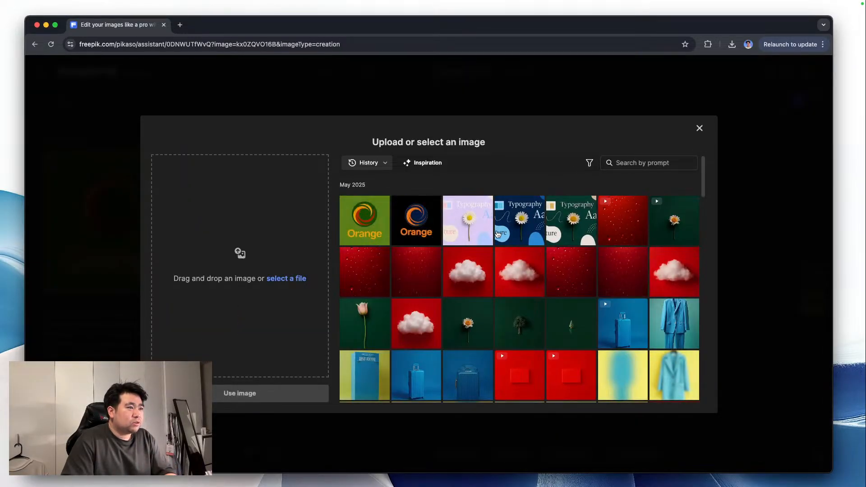
pyautogui.click(415, 232)
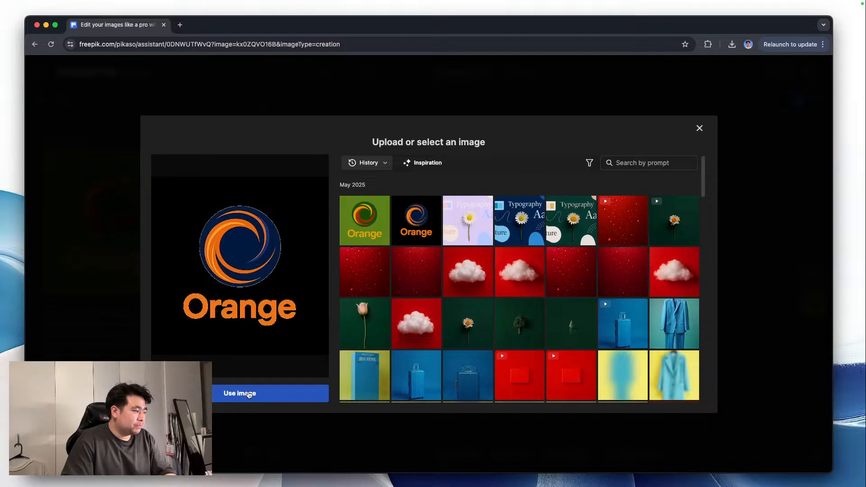
pyautogui.click(249, 396)
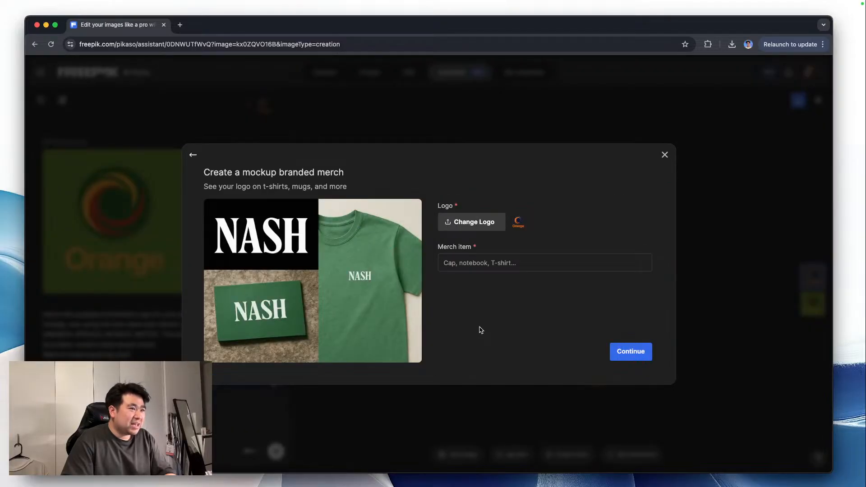
# Set the merch item to Cap and submit the branded merch mockup request.
pyautogui.click(480, 263)
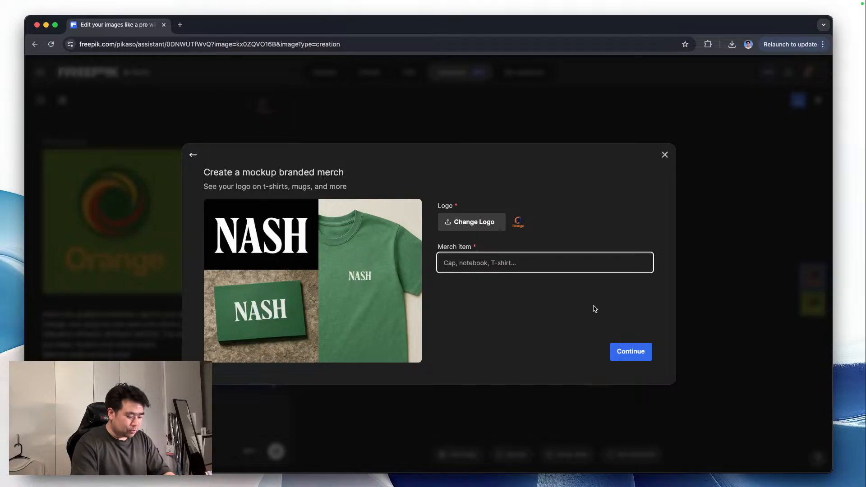
pyautogui.write('Cap')
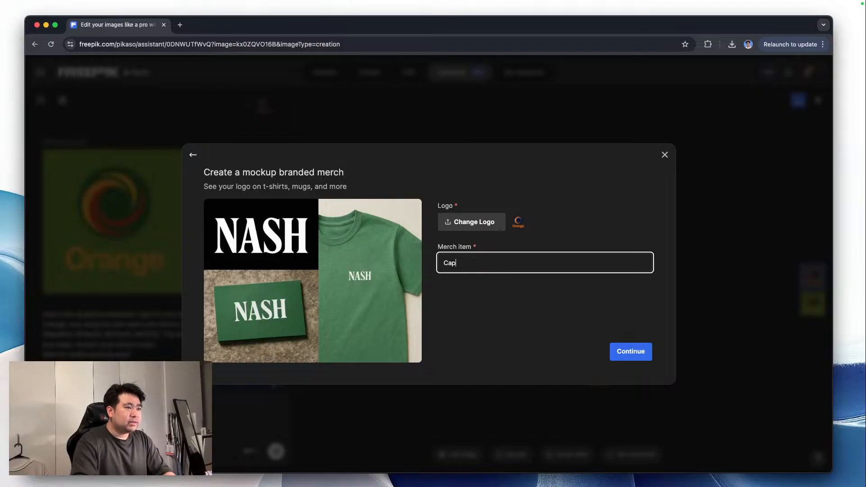
pyautogui.click(630, 352)
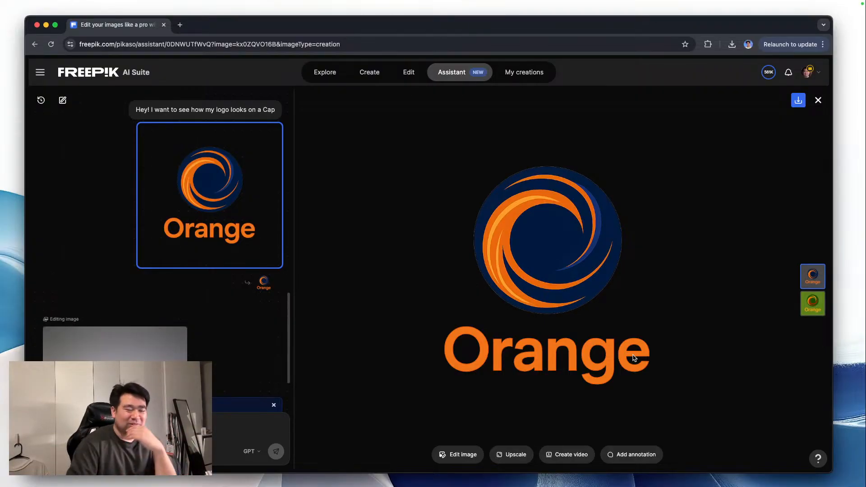
# Compare the generated cap mockup with the original blue-and-orange Orange logo.
pyautogui.scroll(-3, 259, 324)
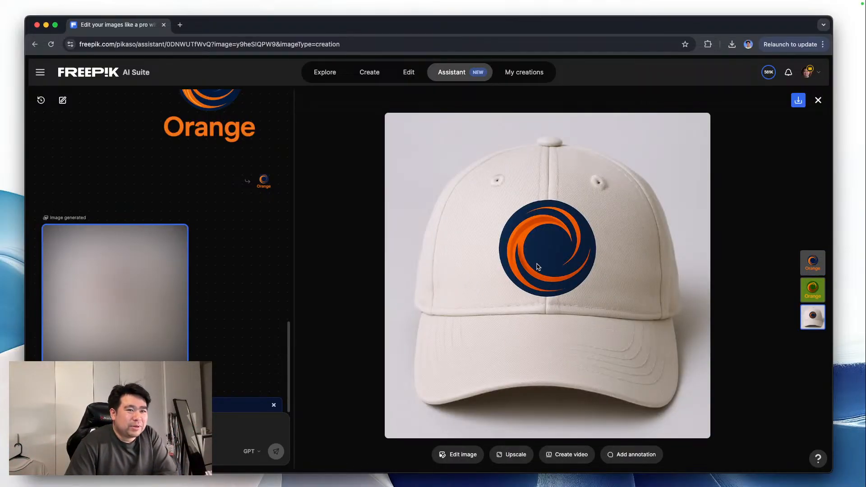
pyautogui.click(815, 270)
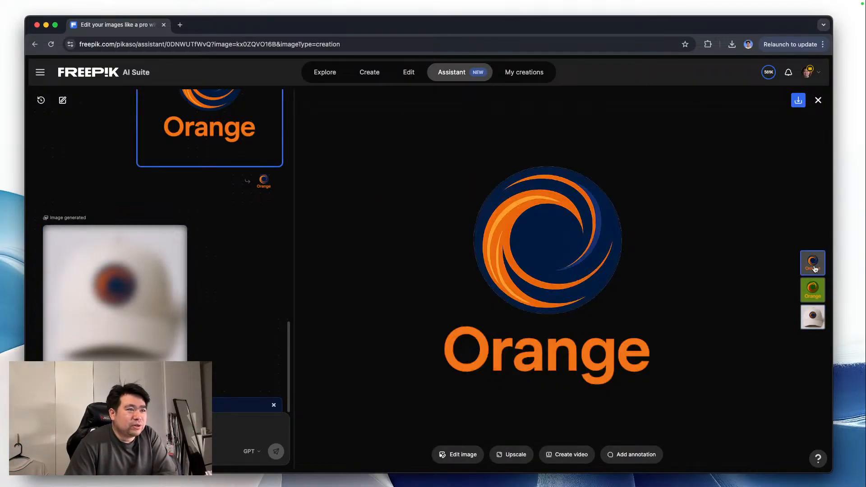
pyautogui.click(814, 320)
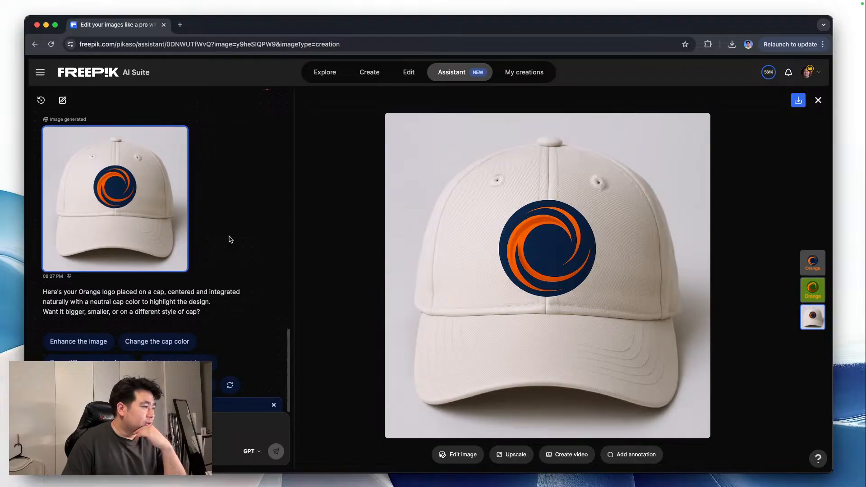
# With the cap mockup as the working image, send the Assistant "Change the cap color to lime green, make the logo more seamless.".
pyautogui.click(224, 434)
pyautogui.write('m')
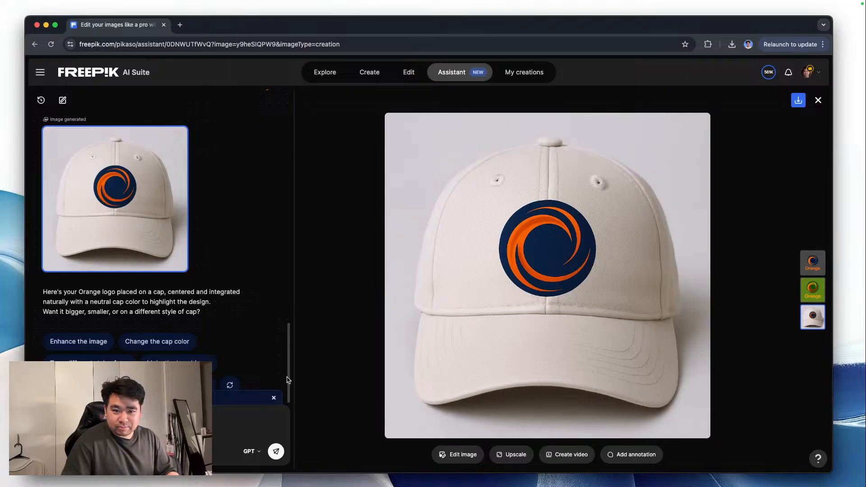
pyautogui.press('Escape')
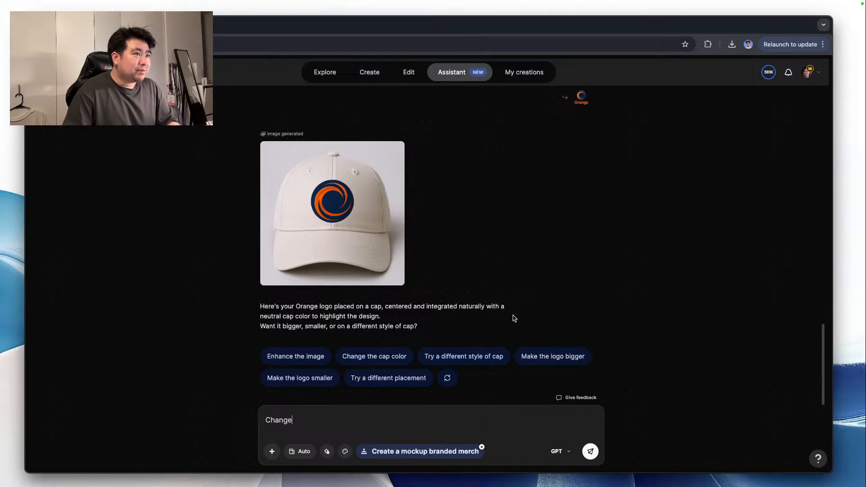
pyautogui.click(332, 253)
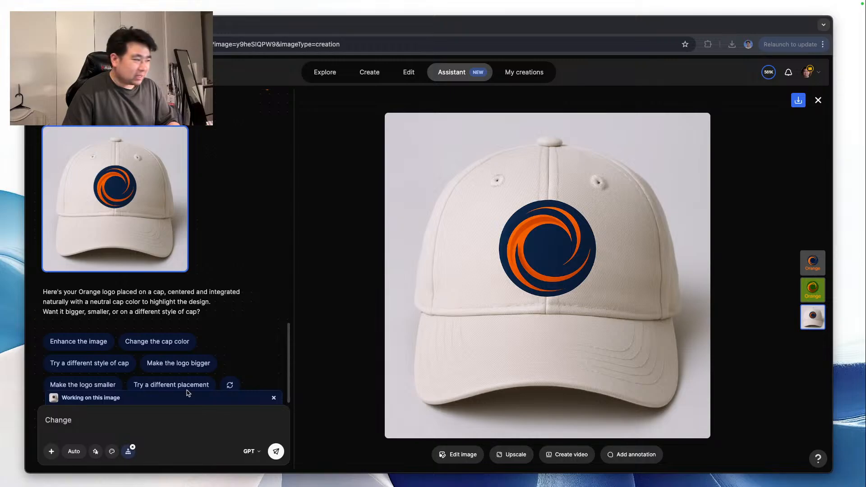
pyautogui.click(166, 418)
pyautogui.write('Change')
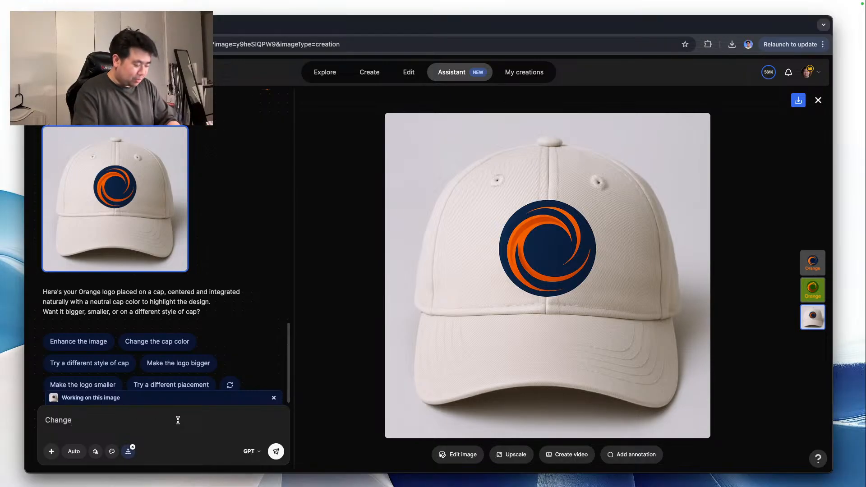
pyautogui.write(' the cap col')
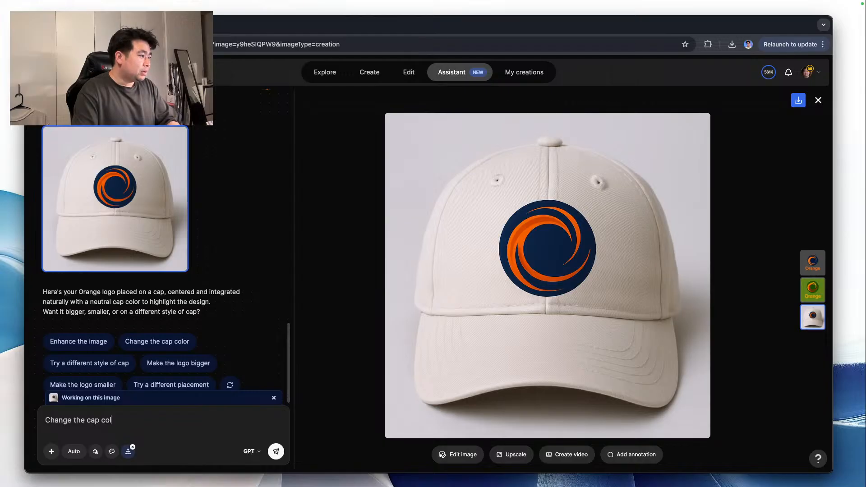
pyautogui.write('or to lime green')
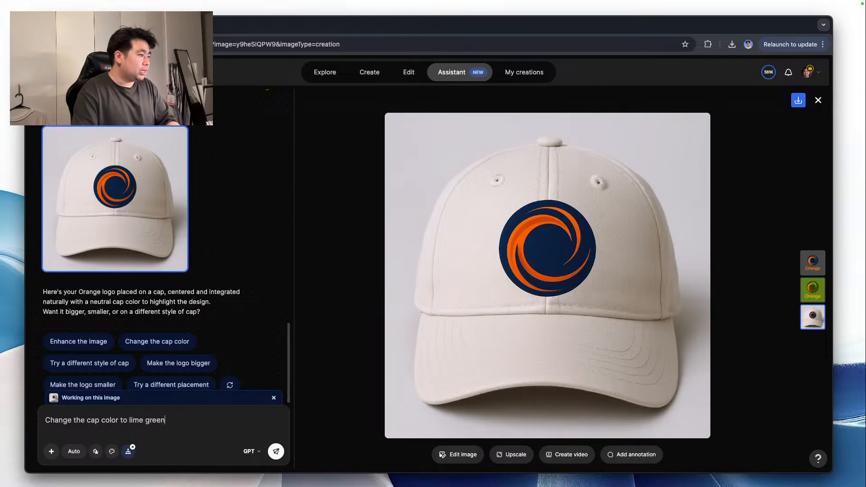
pyautogui.write('., make t')
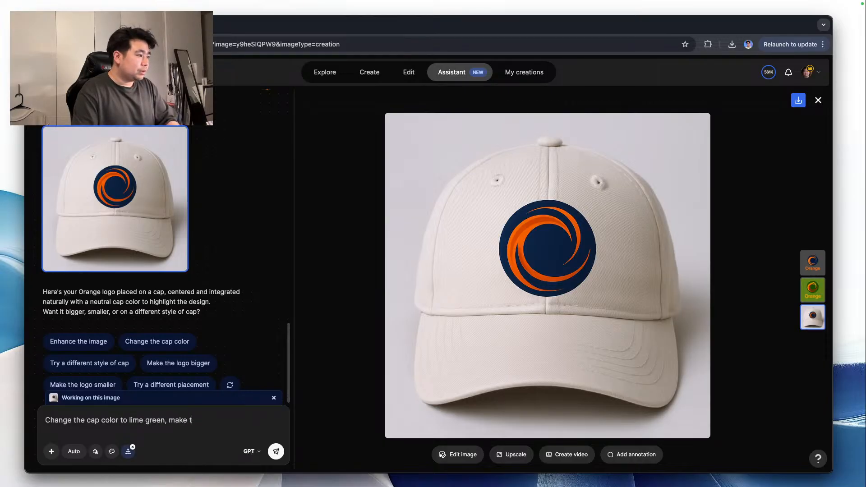
pyautogui.write('he logo more seamless.')
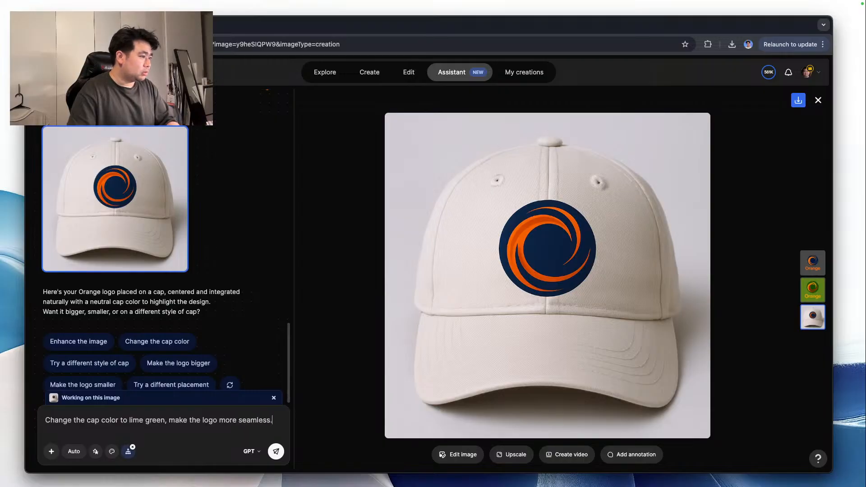
pyautogui.press('Return')
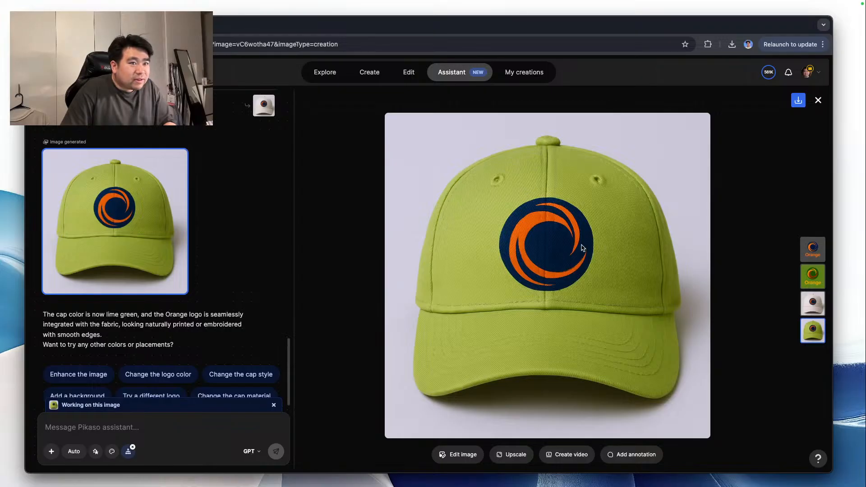
# Compare the off-white cap with the lime green version and check the Assistant's follow-up suggestions.
pyautogui.click(817, 305)
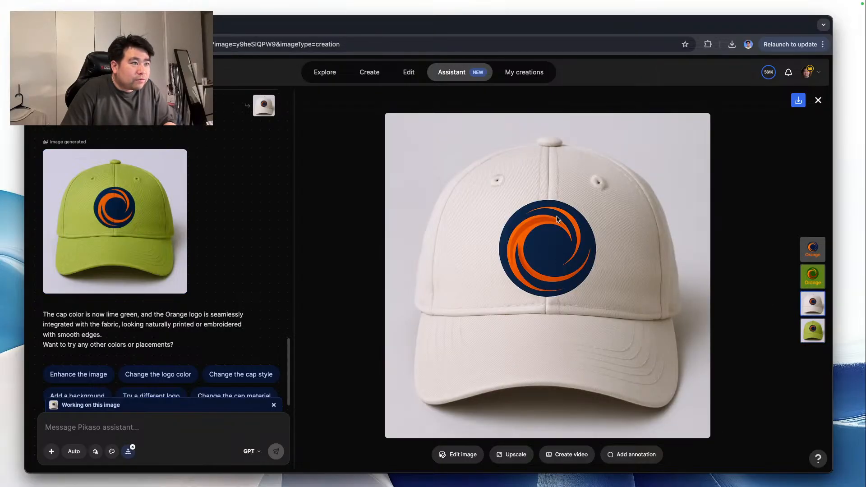
pyautogui.click(821, 336)
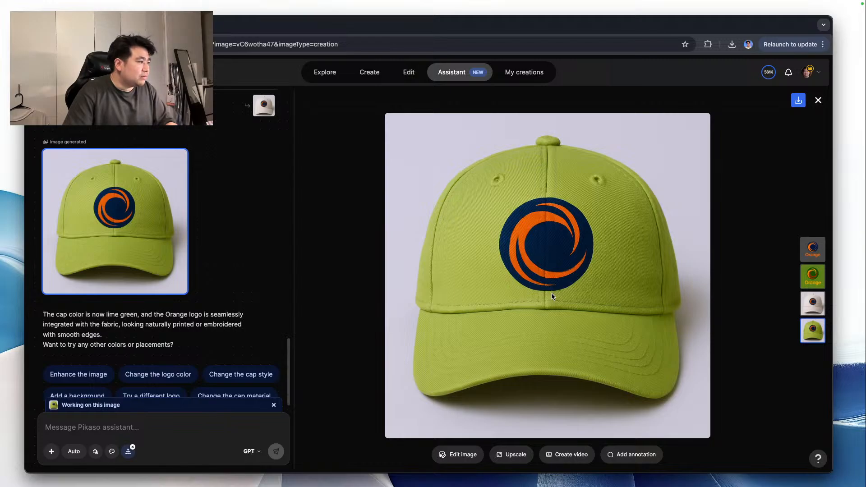
pyautogui.scroll(-2, 224, 257)
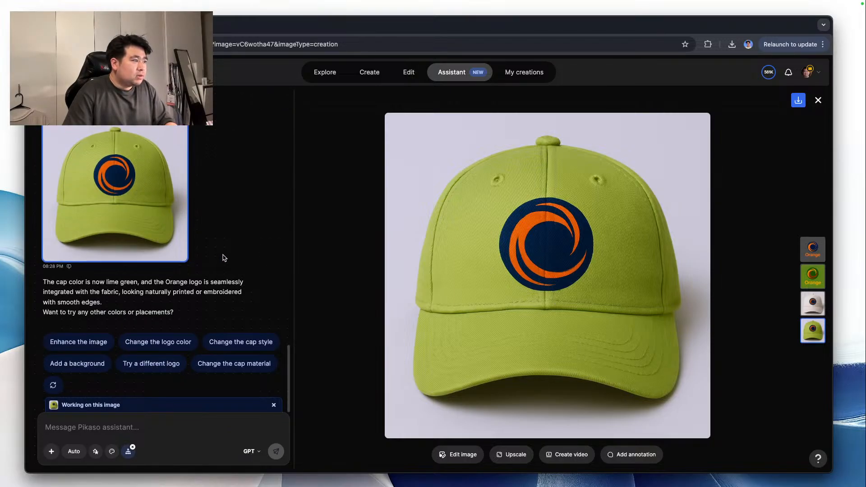
# Browse the predefined workflows and open the one for creating a brand's packaging mockup.
pyautogui.click(129, 452)
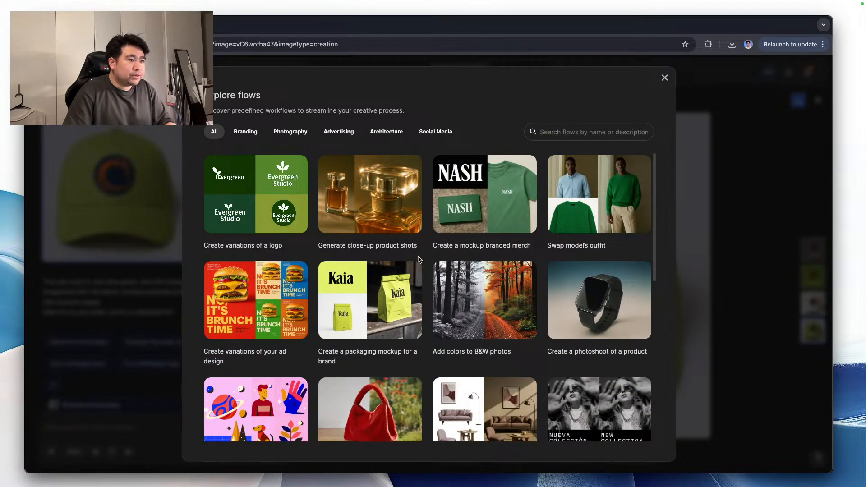
pyautogui.scroll(-3, 419, 259)
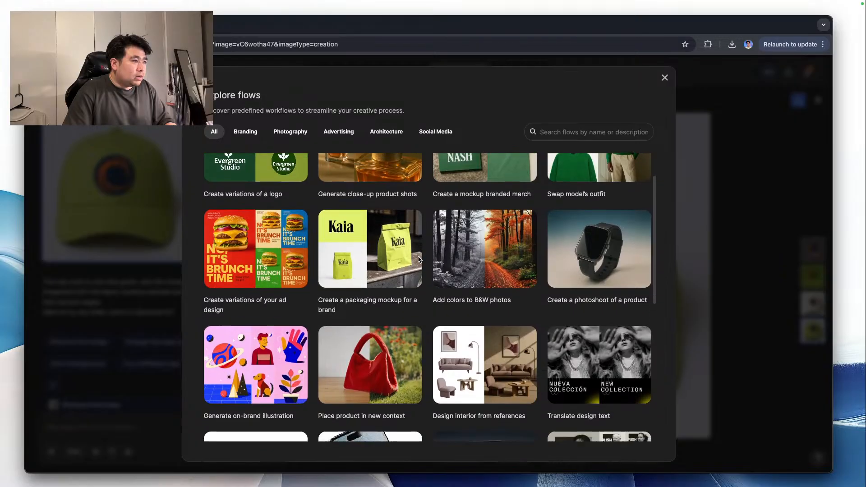
pyautogui.scroll(-10, 419, 259)
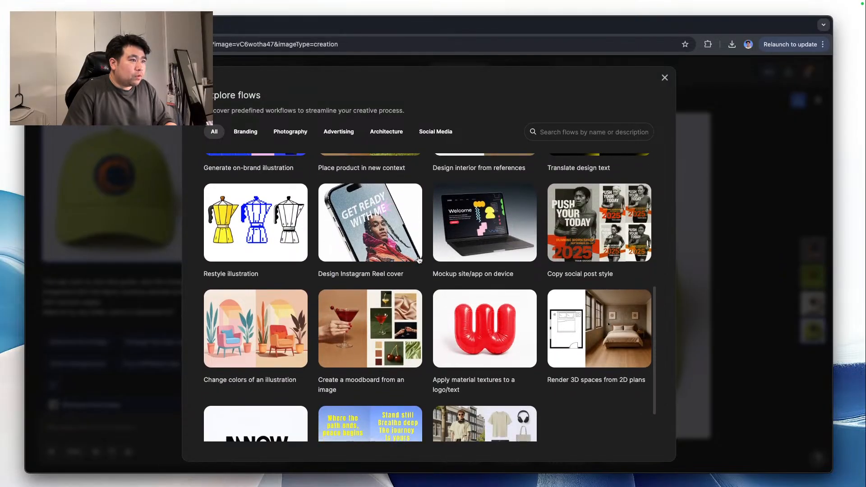
pyautogui.scroll(-1, 419, 260)
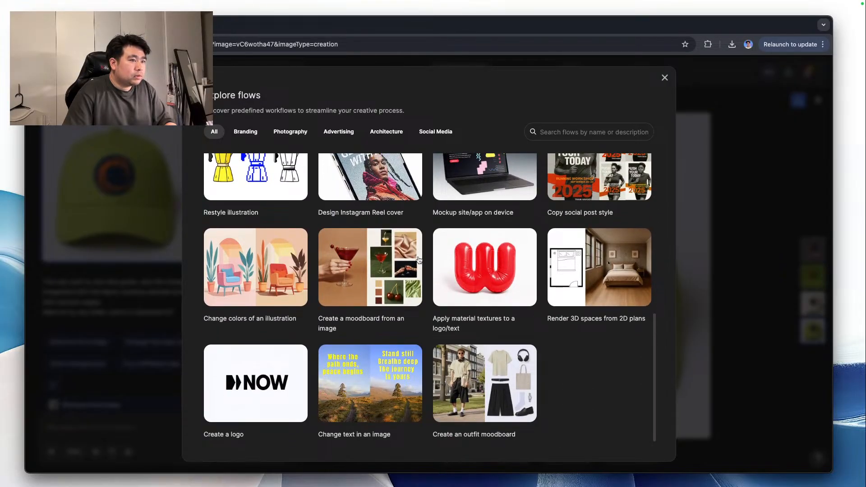
pyautogui.scroll(5, 419, 260)
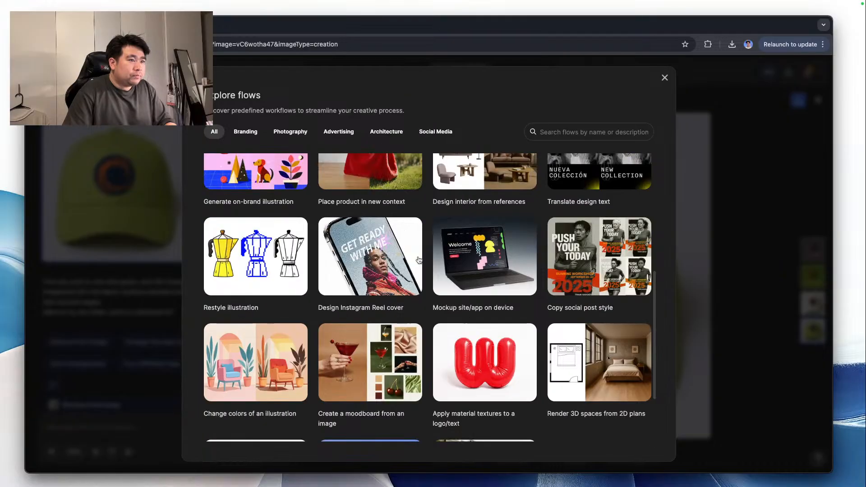
pyautogui.scroll(3, 419, 260)
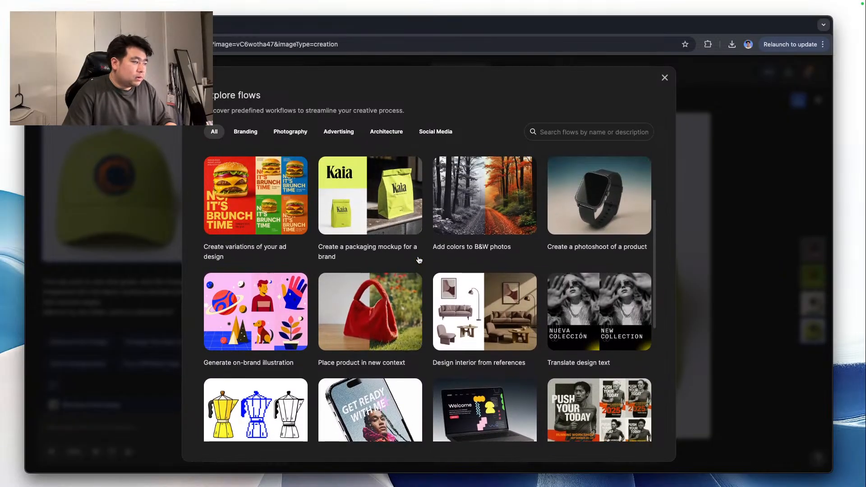
pyautogui.click(387, 244)
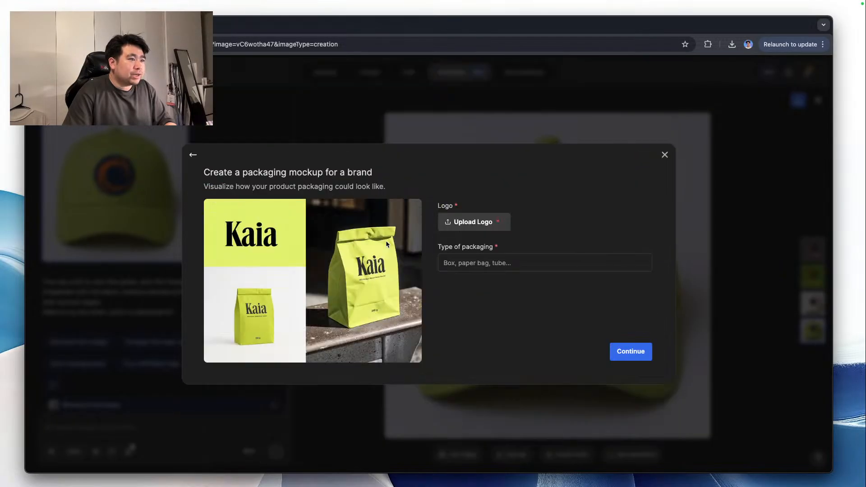
# Supply the blue-and-orange Orange logo, set the type of packaging to paper bag, and submit the packaging mockup request.
pyautogui.click(499, 226)
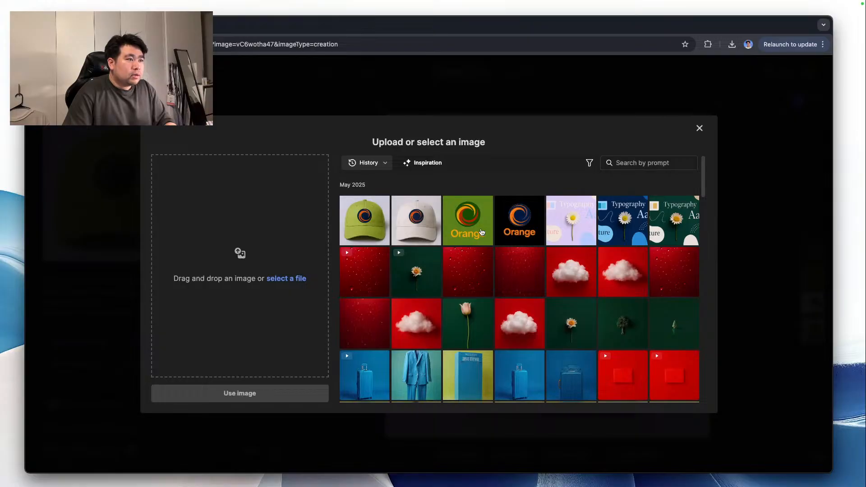
pyautogui.click(514, 225)
pyautogui.click(256, 397)
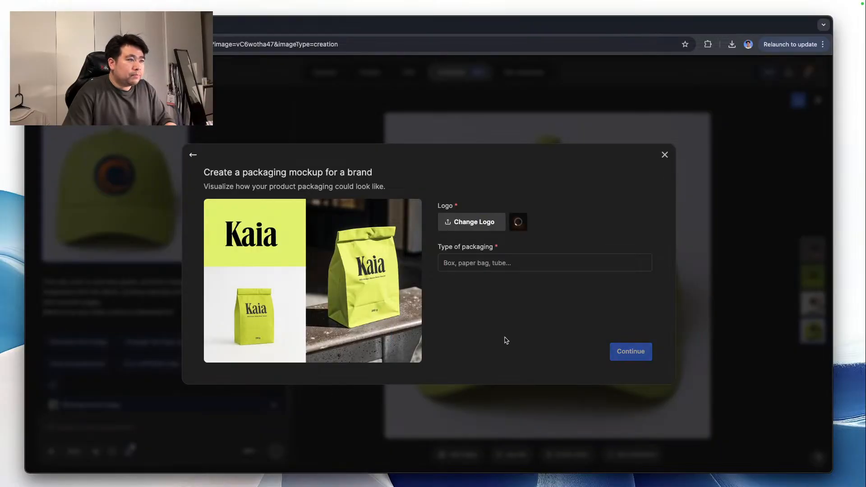
pyautogui.click(560, 263)
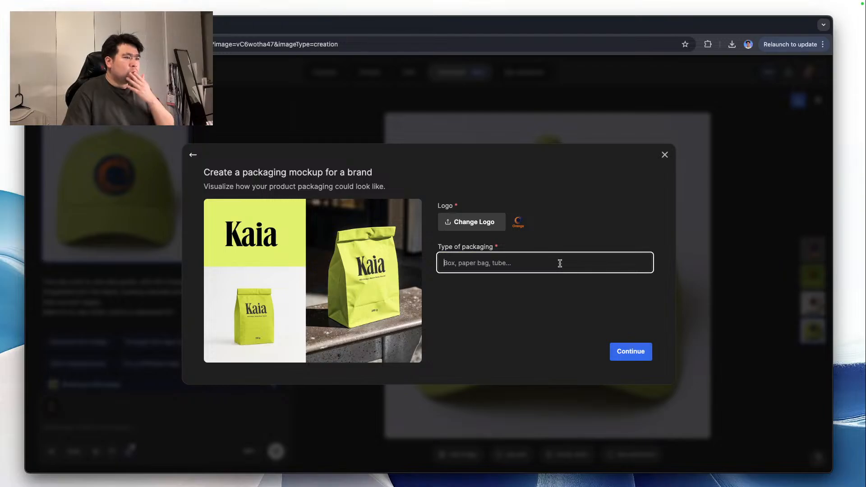
pyautogui.write('paper bag')
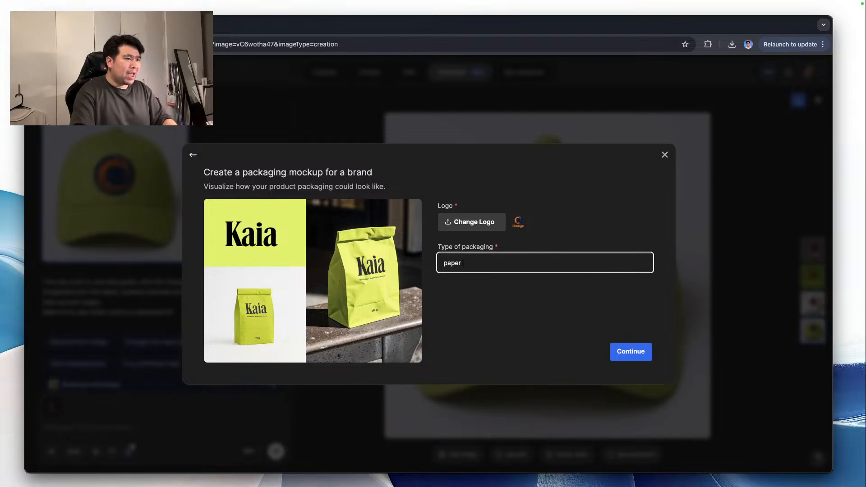
pyautogui.click(630, 353)
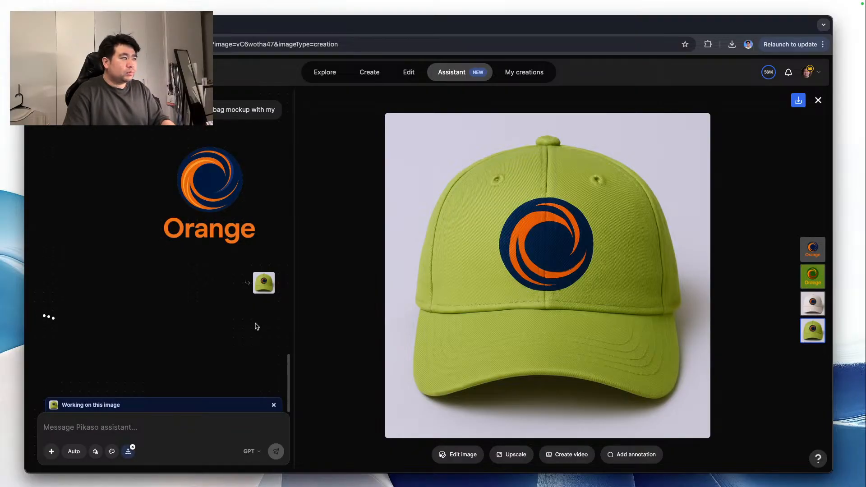
# Review the session's earlier images in turn: the blue-and-orange logo, the green logo variation, the off-white cap and the lime green cap.
pyautogui.click(811, 252)
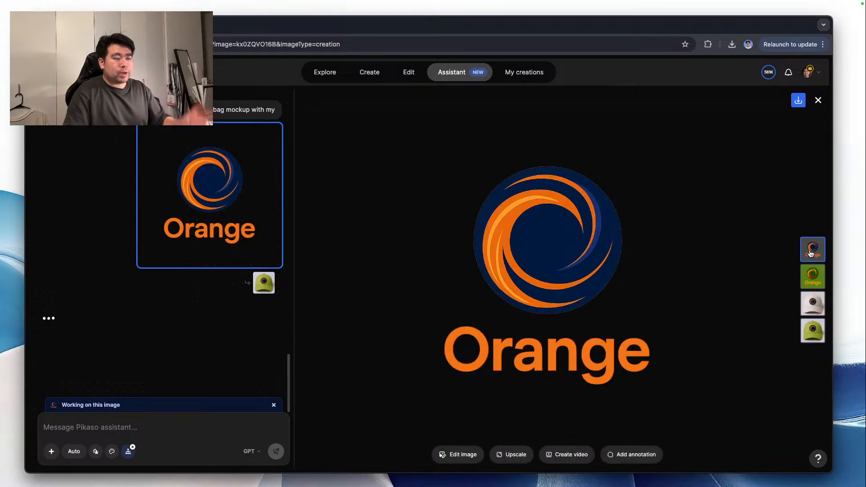
pyautogui.click(814, 274)
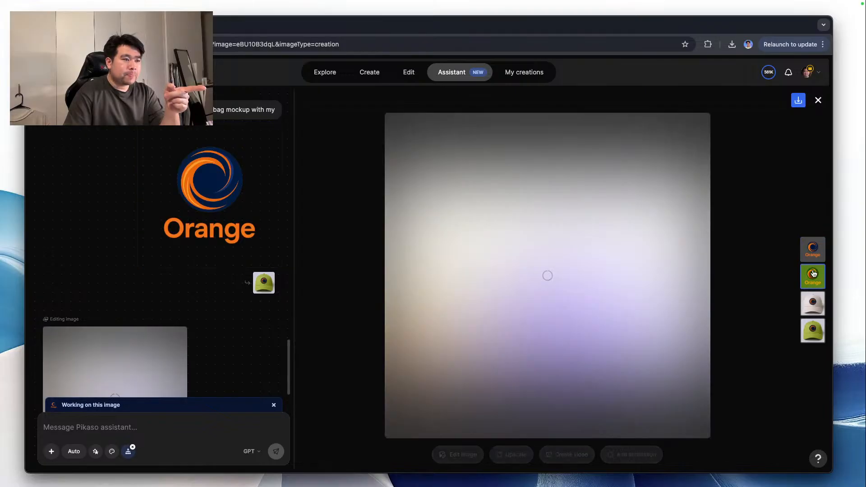
pyautogui.click(814, 307)
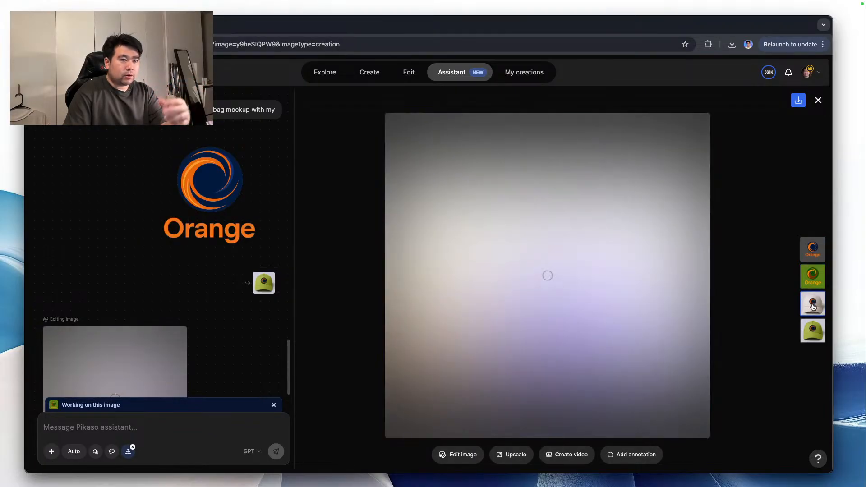
pyautogui.click(814, 328)
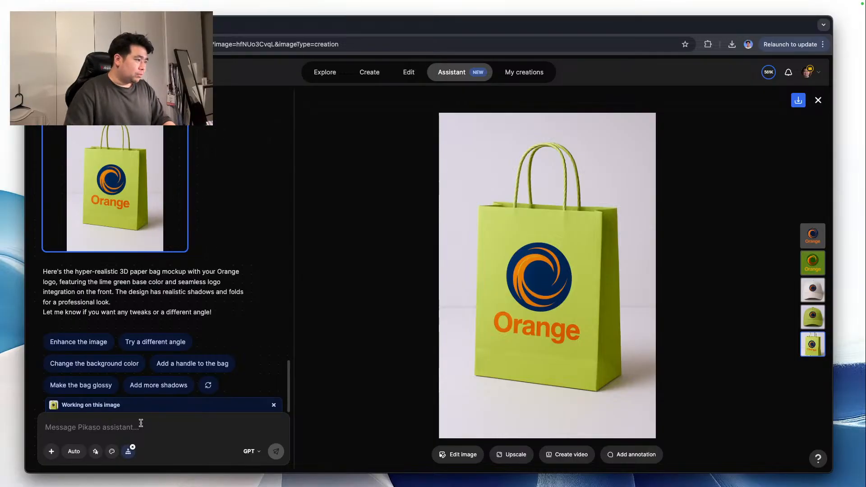
# Apply the minty colour palette and send the Assistant "Make it a fancy designer bag." for the paper bag mockup.
pyautogui.click(112, 452)
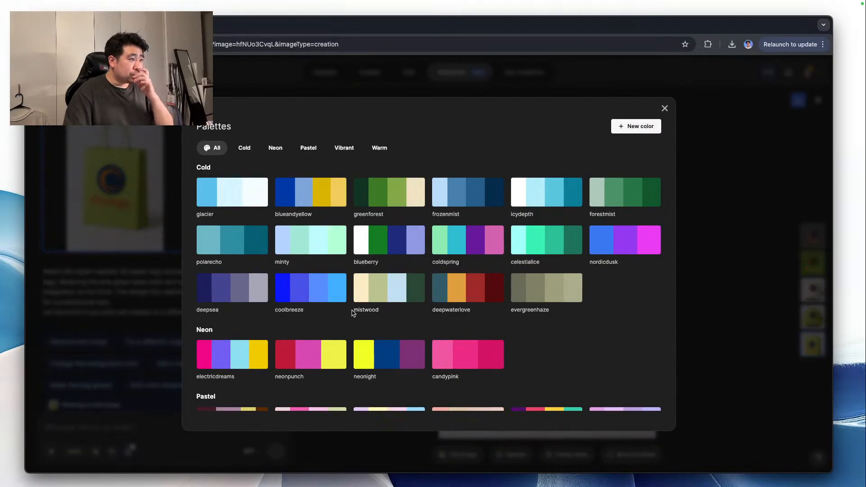
pyautogui.click(321, 244)
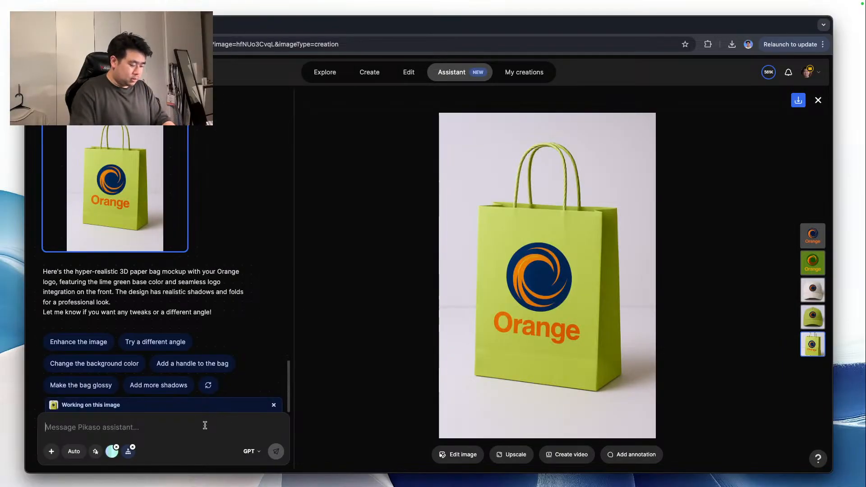
pyautogui.click(205, 426)
pyautogui.write('Make it a')
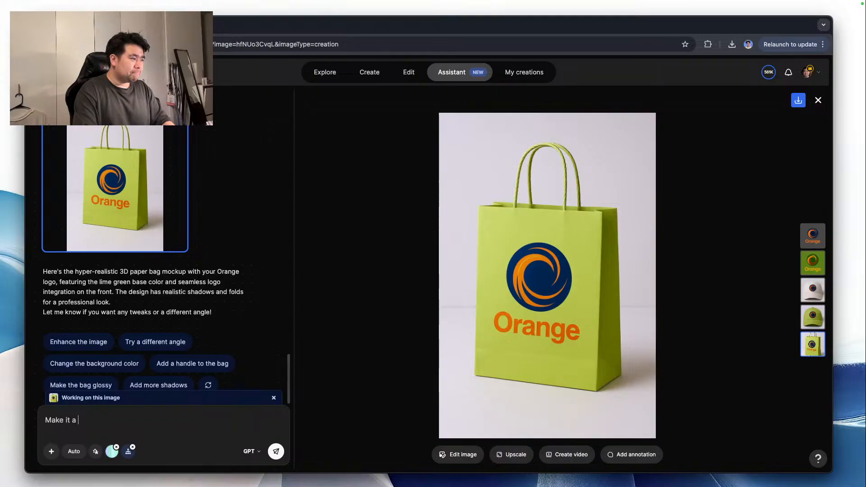
pyautogui.write(' fancy designer bag.')
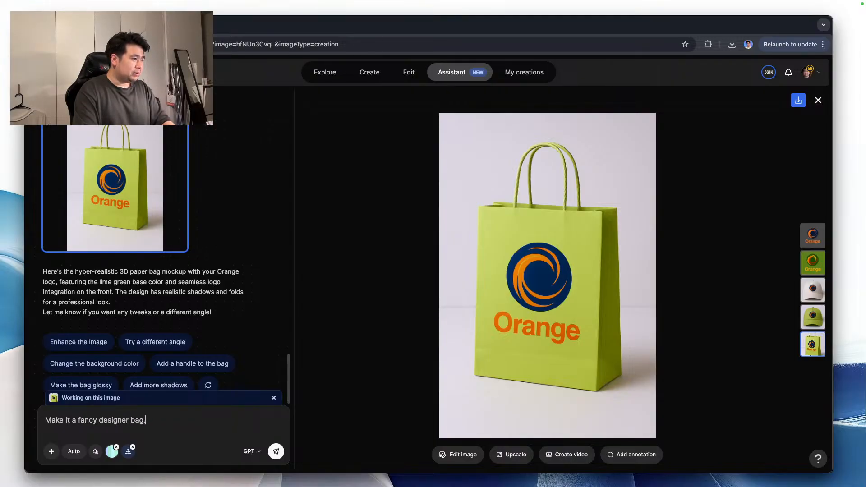
pyautogui.press('Return')
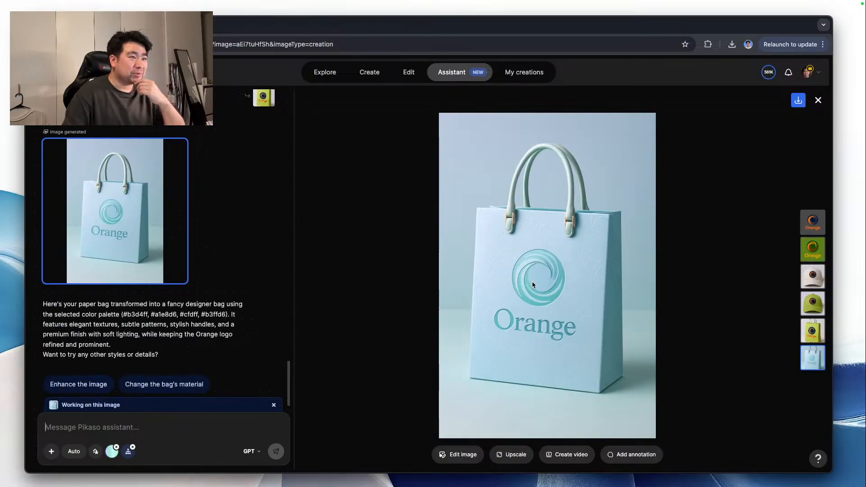
# Rename the "Minimalistic Logo Design" conversation as "Logo Design - Demo 7".
pyautogui.scroll(3, 256, 263)
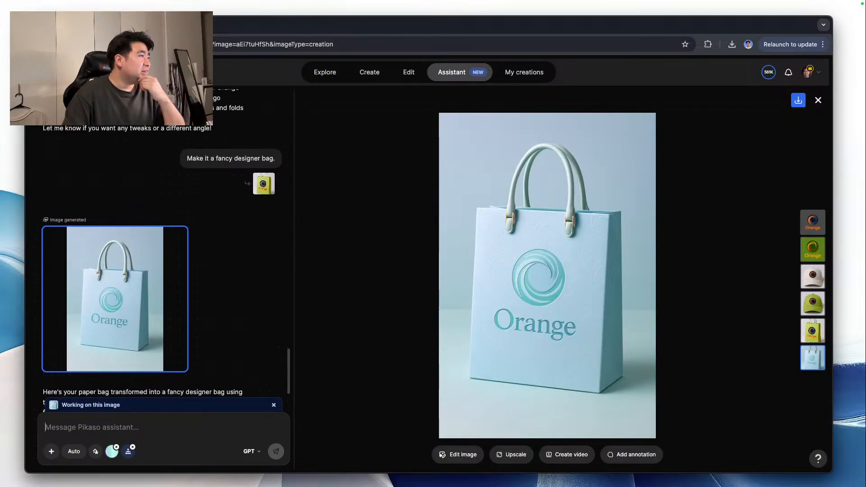
pyautogui.click(96, 100)
pyautogui.click(141, 163)
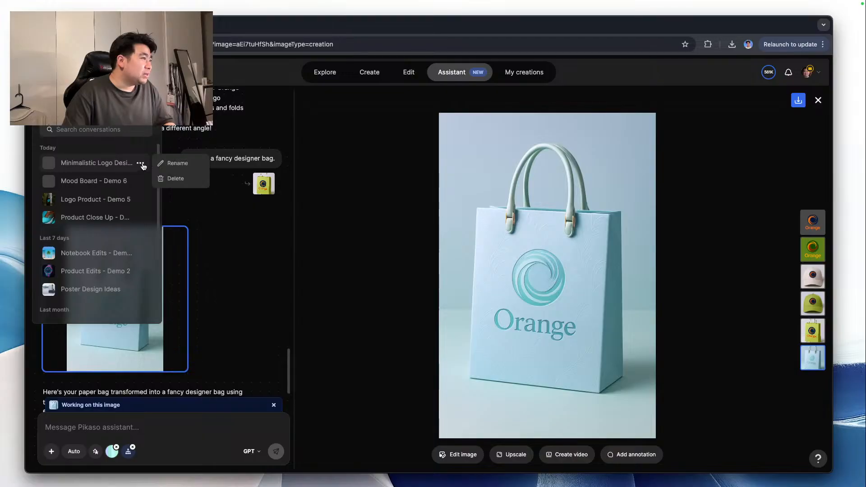
pyautogui.click(189, 168)
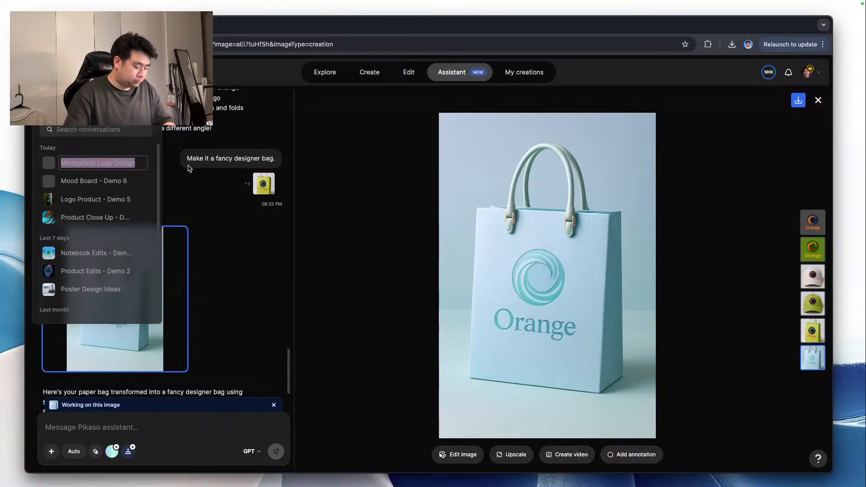
pyautogui.write('Logo Design - Demo 7')
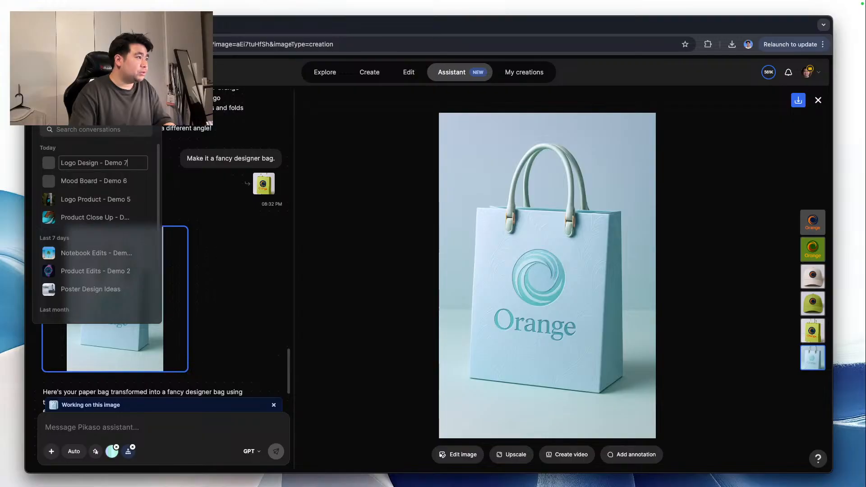
pyautogui.press('Return')
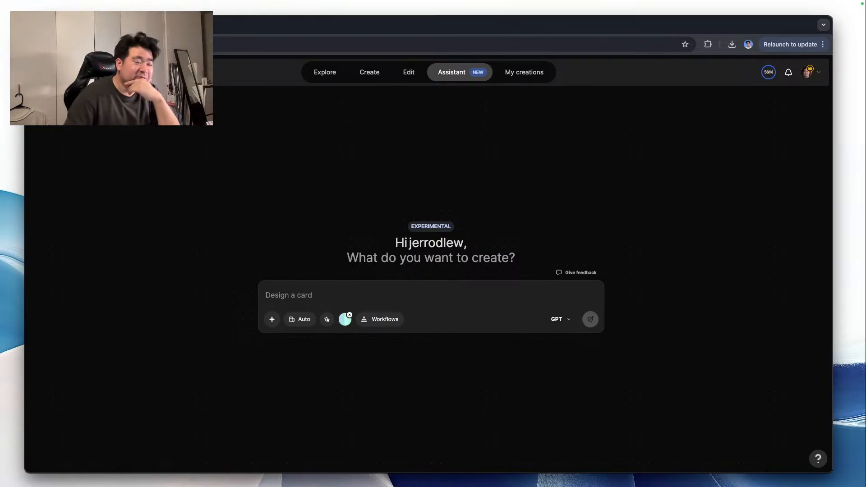
# In a new conversation, browse the predefined workflows and open "Place product in new context".
pyautogui.click(364, 320)
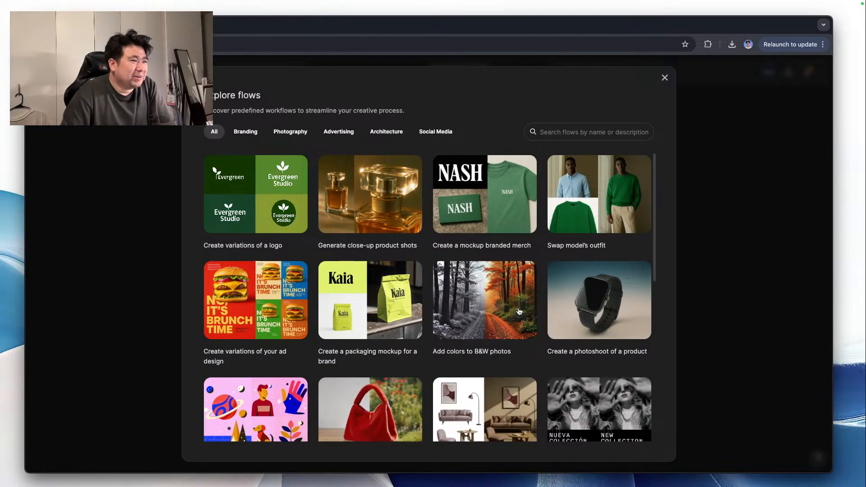
pyautogui.scroll(-3, 519, 311)
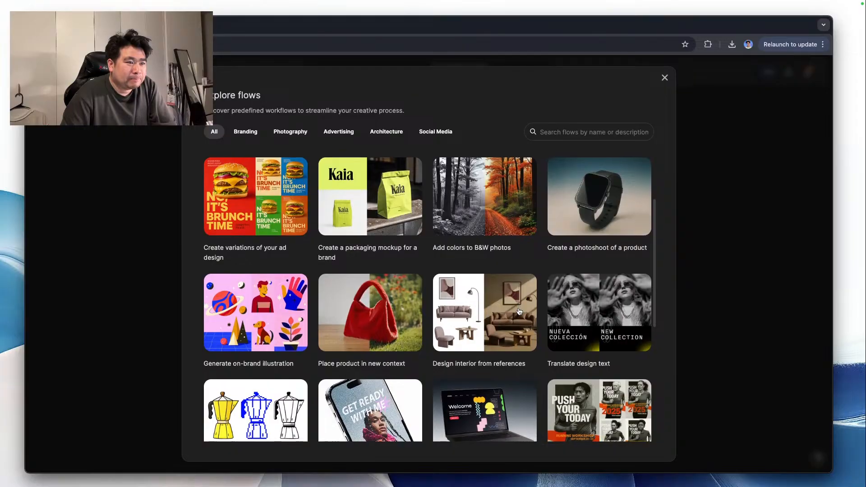
pyautogui.scroll(-2, 519, 311)
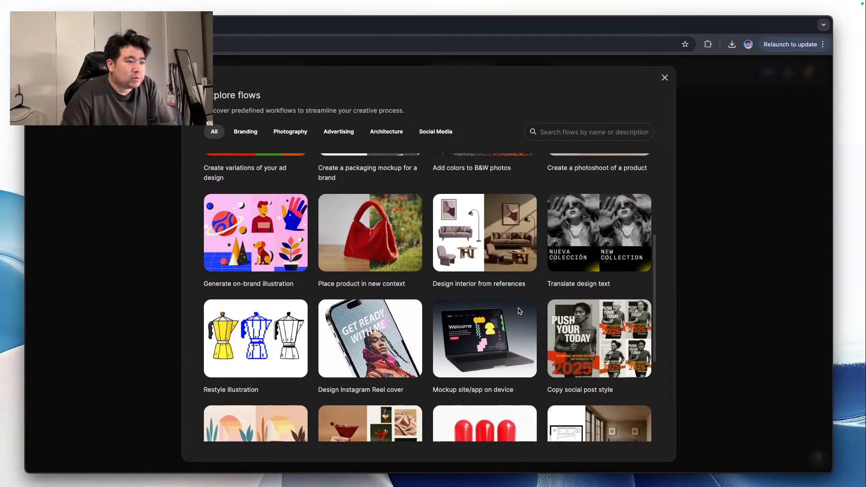
pyautogui.scroll(-1, 520, 312)
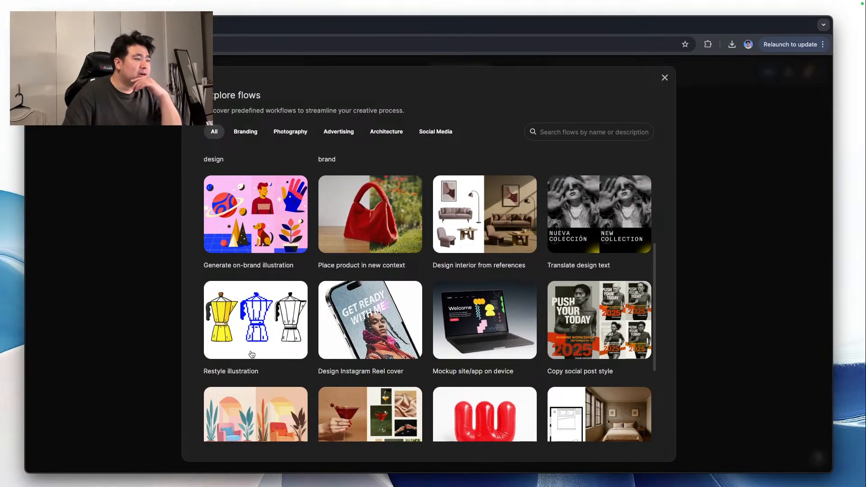
pyautogui.scroll(-1, 388, 350)
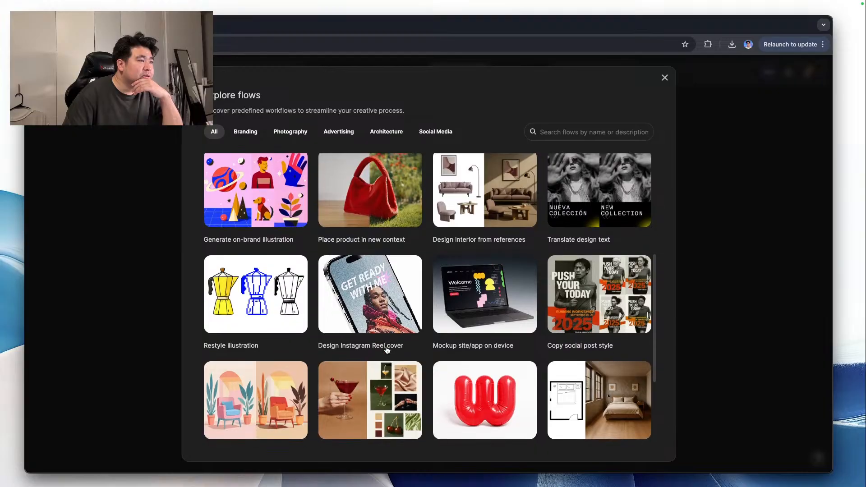
pyautogui.scroll(-1, 383, 343)
pyautogui.scroll(2, 367, 279)
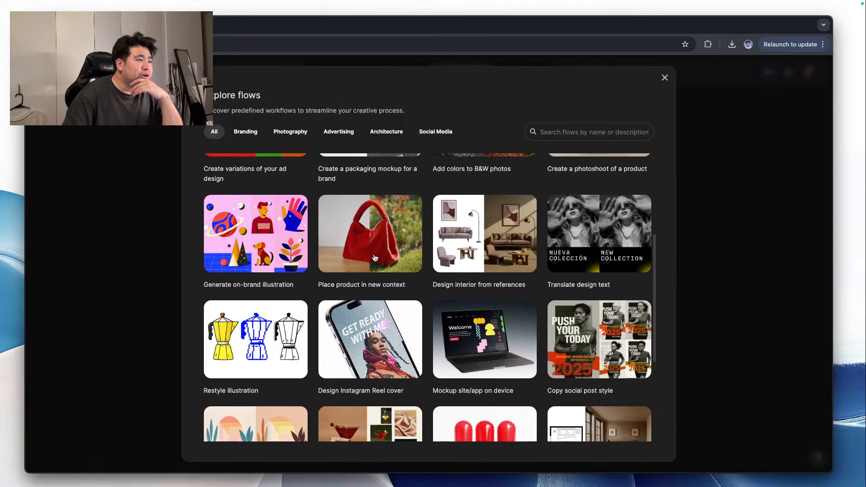
pyautogui.click(358, 254)
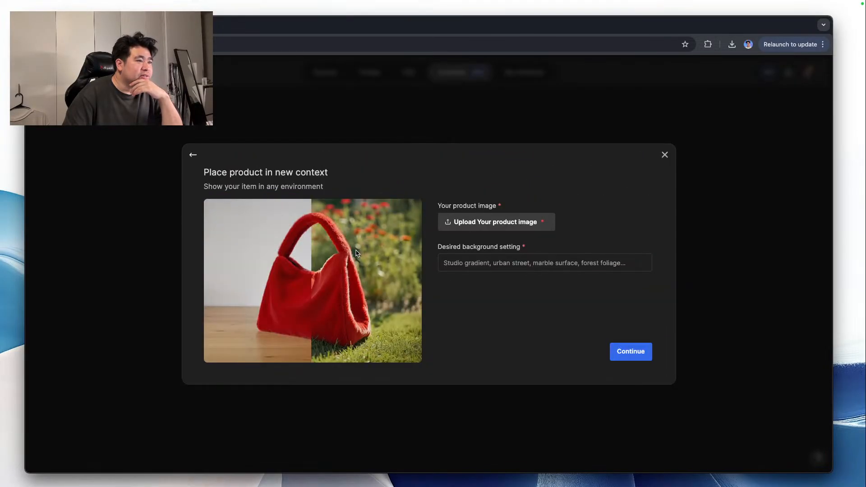
# Supply the side view of the teal-and-brown sneaker from the image history as the product image.
pyautogui.click(537, 227)
pyautogui.scroll(-5, 536, 268)
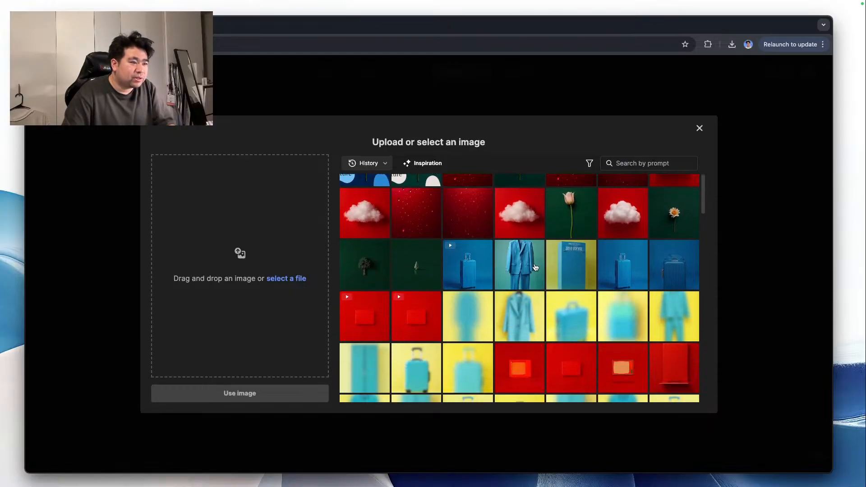
pyautogui.scroll(-10, 536, 267)
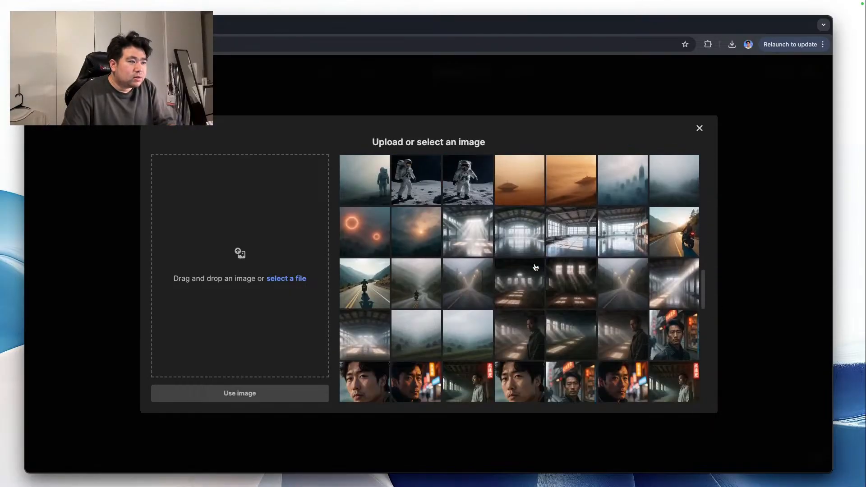
pyautogui.scroll(10, 536, 268)
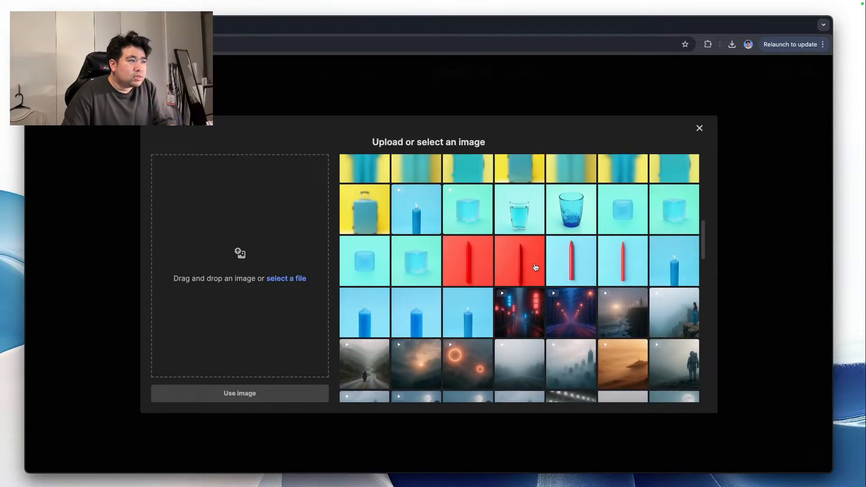
pyautogui.scroll(-15, 575, 280)
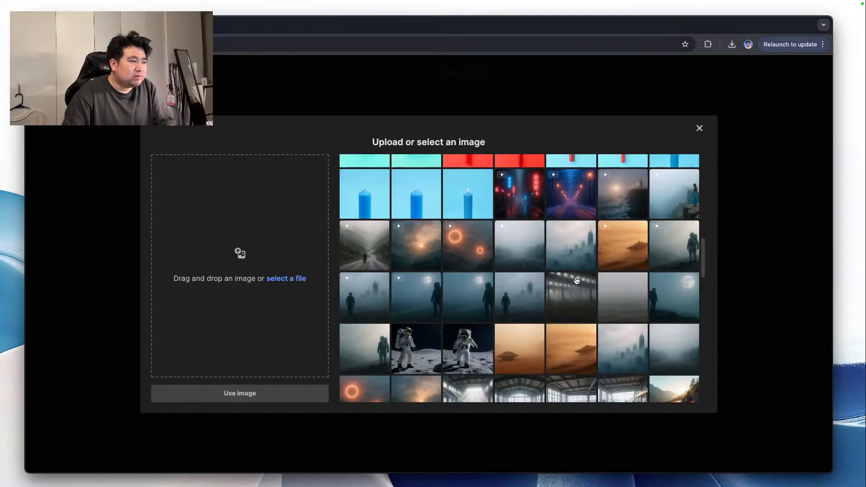
pyautogui.scroll(-5, 580, 286)
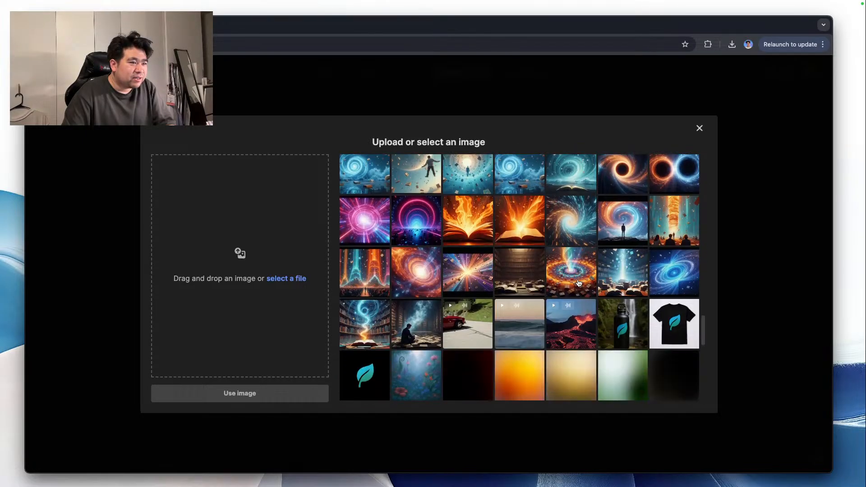
pyautogui.scroll(-2, 582, 291)
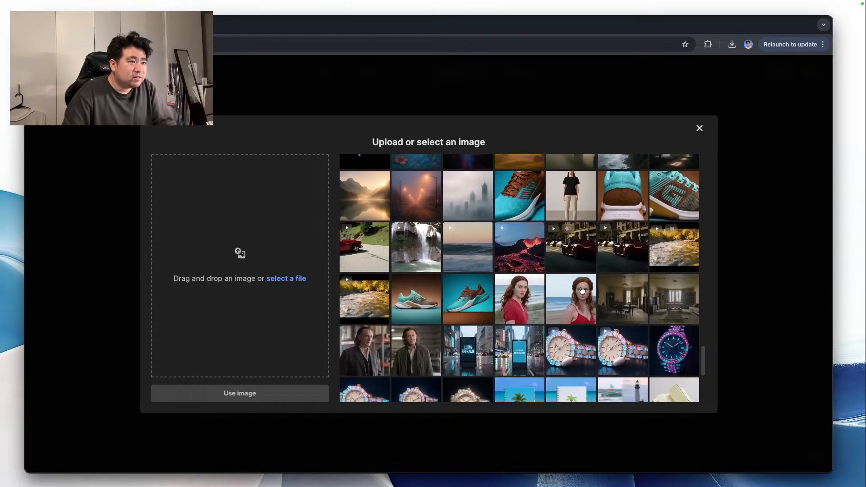
pyautogui.click(426, 307)
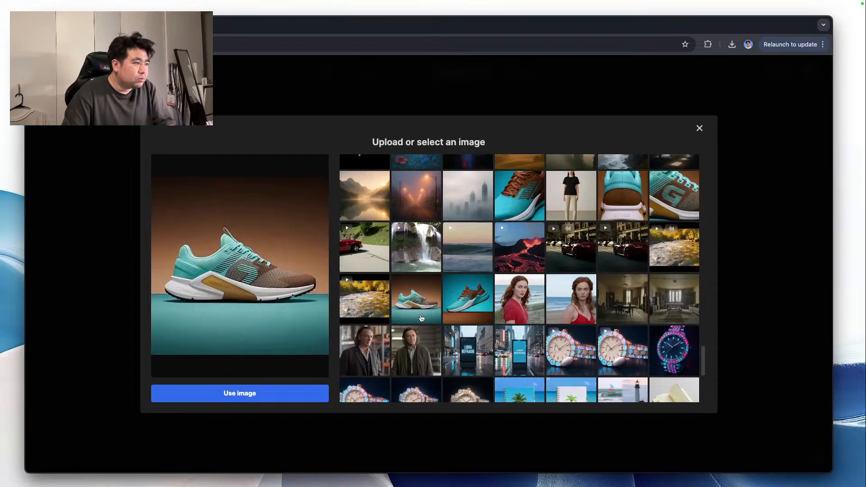
pyautogui.click(300, 395)
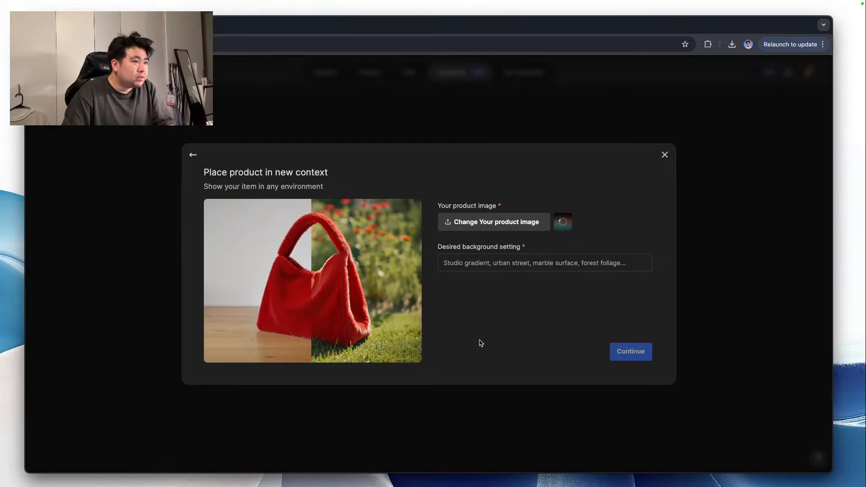
# Set the desired background setting to "urban street" and submit the product placement request.
pyautogui.click(515, 261)
pyautogui.write('urban street')
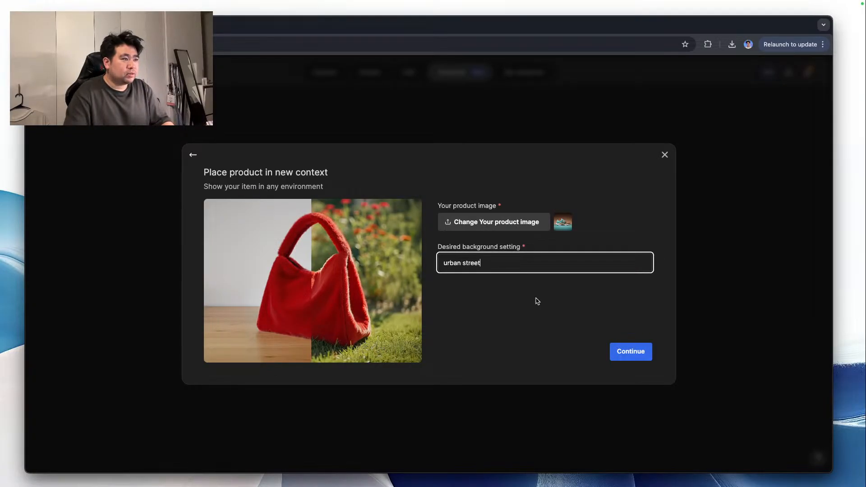
pyautogui.click(633, 352)
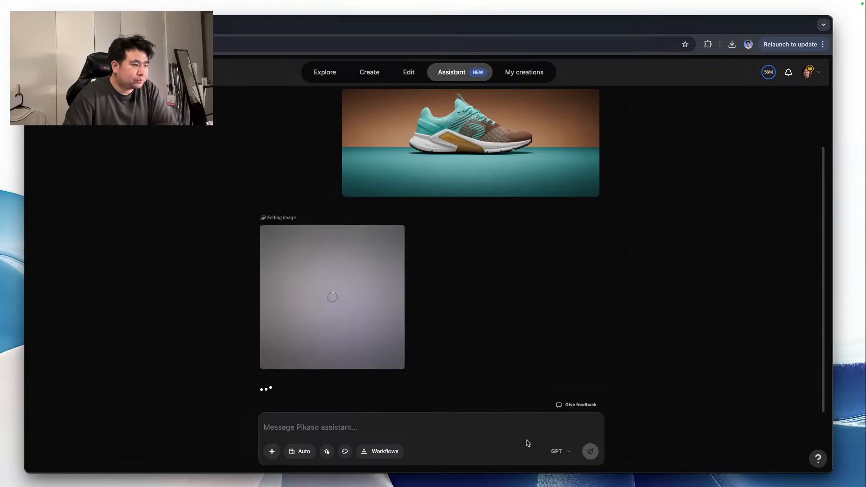
# Browse Freepik's choice of styles without applying one, and compare the generated sneaker street scene with the original product image.
pyautogui.click(327, 452)
pyautogui.scroll(-3, 533, 339)
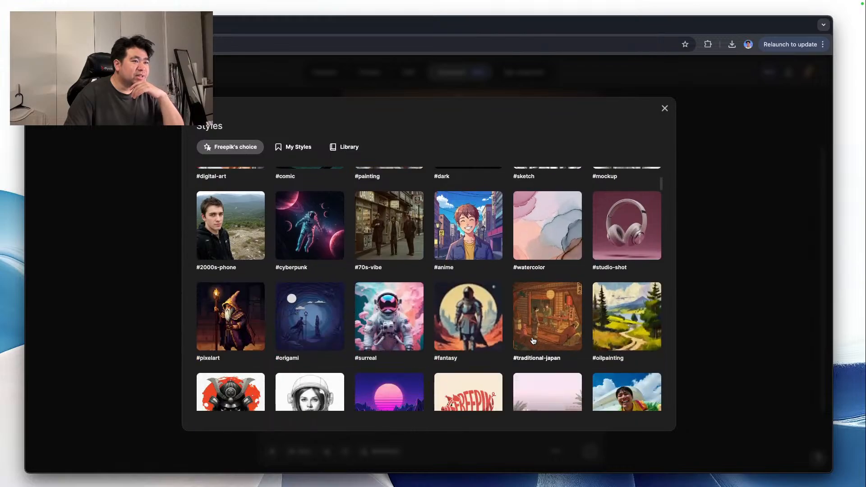
pyautogui.scroll(-3, 533, 342)
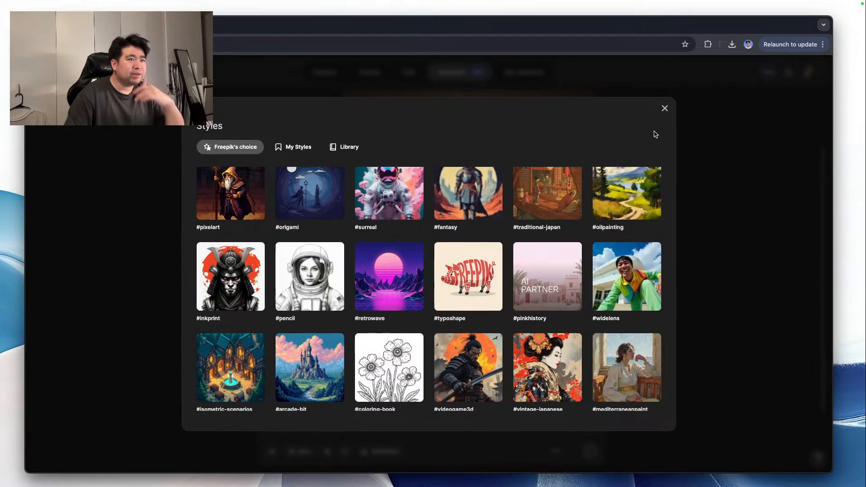
pyautogui.click(664, 108)
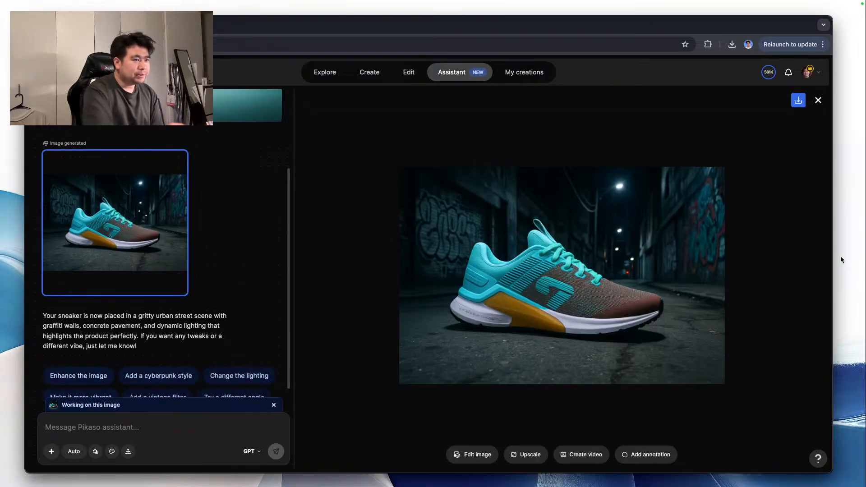
pyautogui.scroll(3, 226, 171)
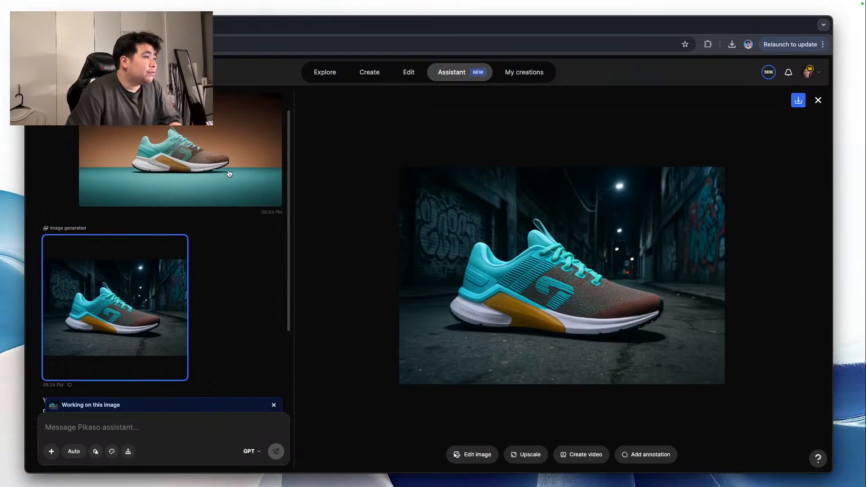
# Ask the assistant to "place the product on a snowy mountain road.", using the generated urban street sneaker image.
pyautogui.scroll(-4, 199, 193)
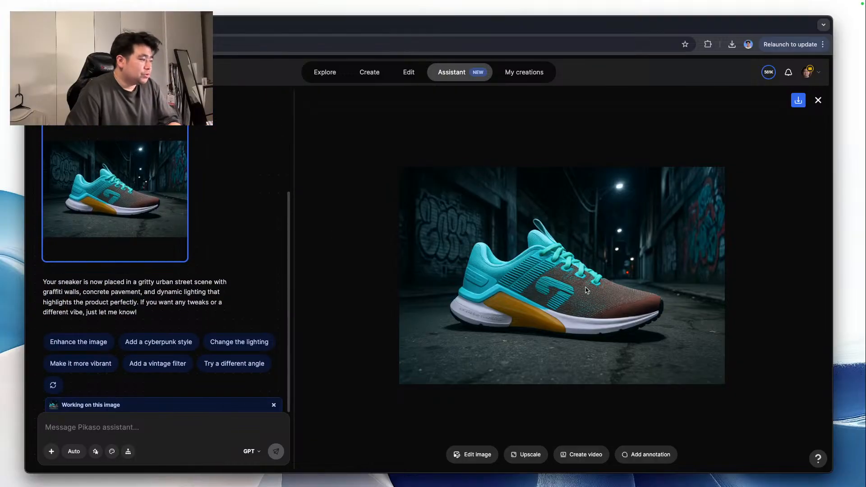
pyautogui.scroll(4, 153, 278)
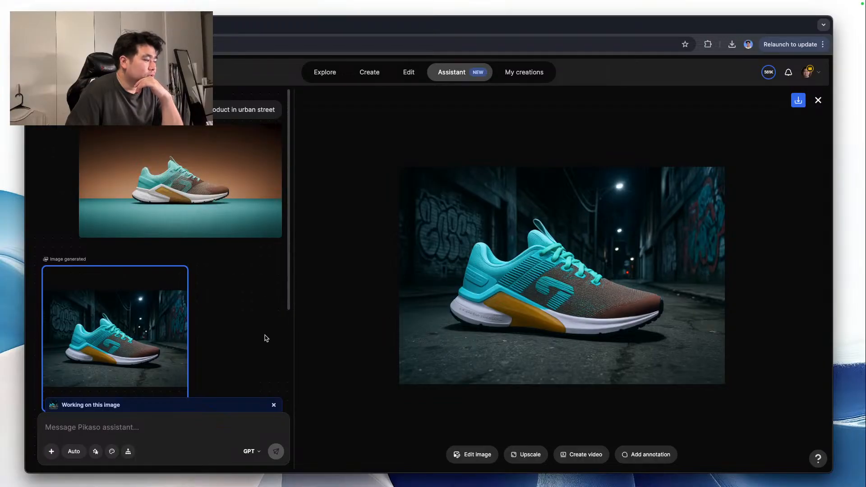
pyautogui.scroll(-3, 266, 338)
pyautogui.scroll(-1, 266, 338)
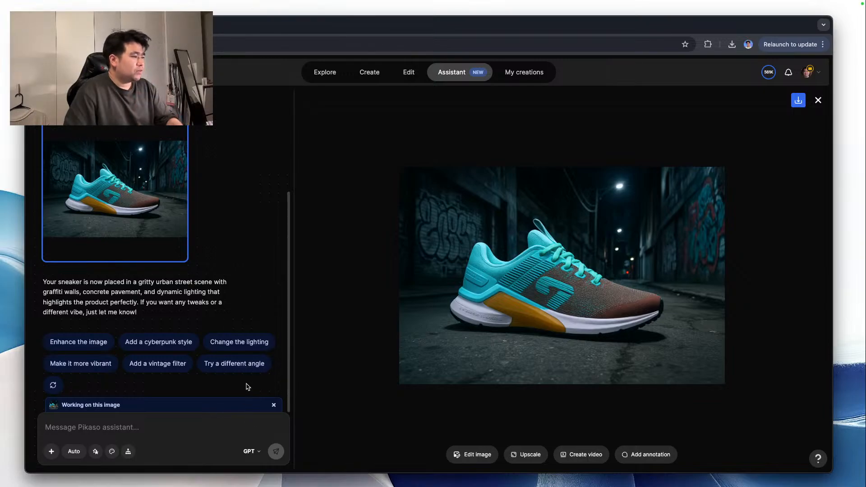
pyautogui.scroll(4, 259, 386)
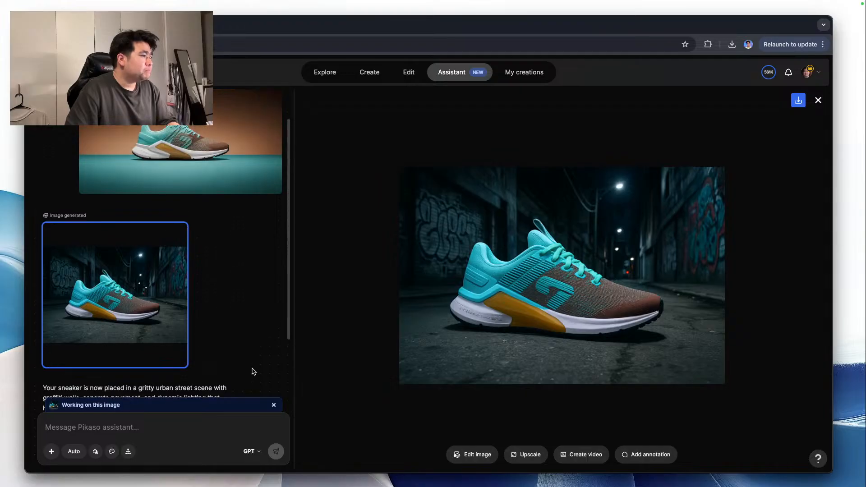
pyautogui.scroll(-5, 254, 371)
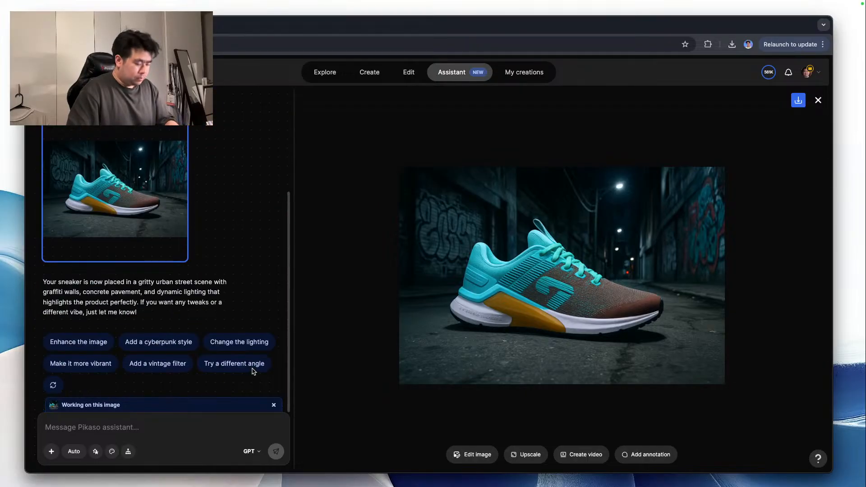
pyautogui.write('place the product')
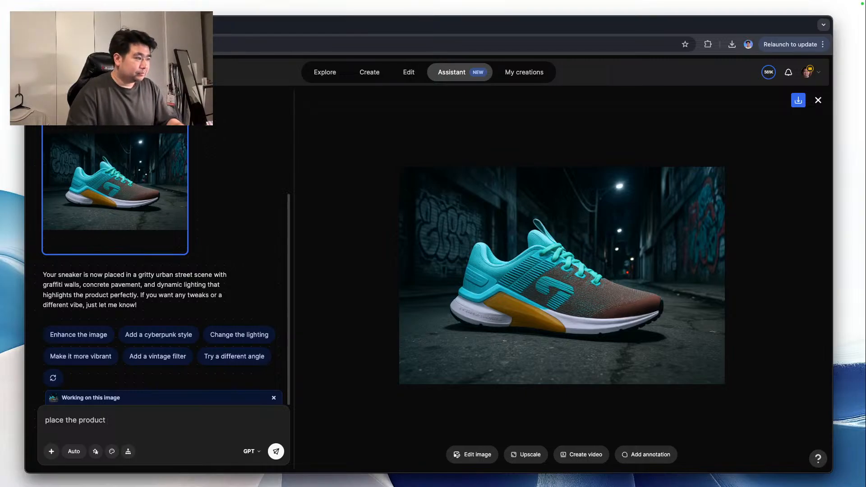
pyautogui.write('snowy mountain road.')
pyautogui.press('Return')
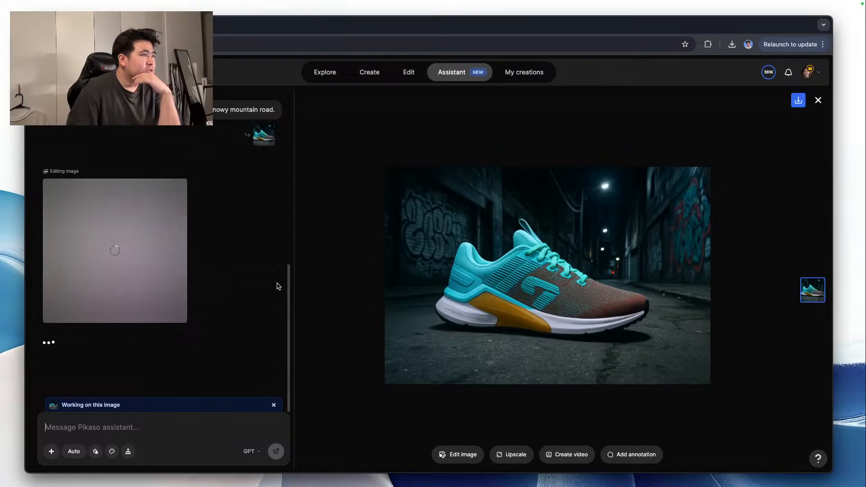
# Review the snowy mountain result, then reopen the urban street version of the sneaker and start creating a video from it.
pyautogui.scroll(2, 278, 286)
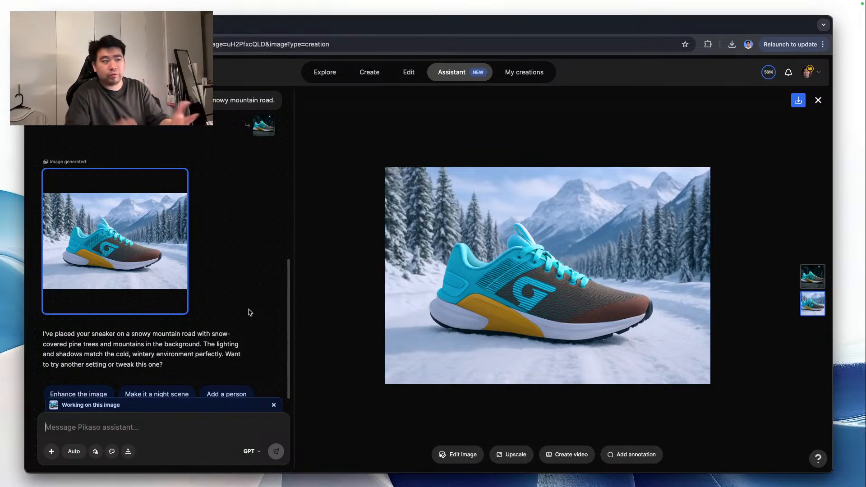
pyautogui.scroll(5, 247, 311)
pyautogui.scroll(5, 244, 315)
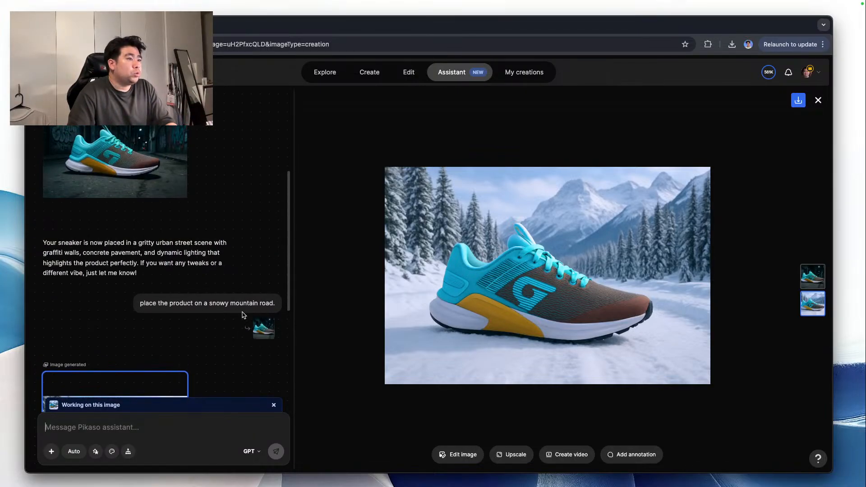
pyautogui.scroll(-8, 244, 316)
pyautogui.scroll(-3, 243, 316)
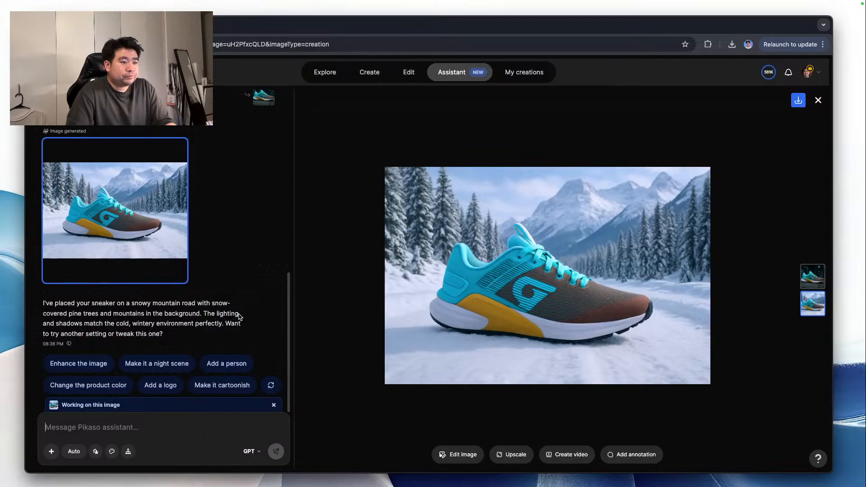
pyautogui.scroll(7, 244, 314)
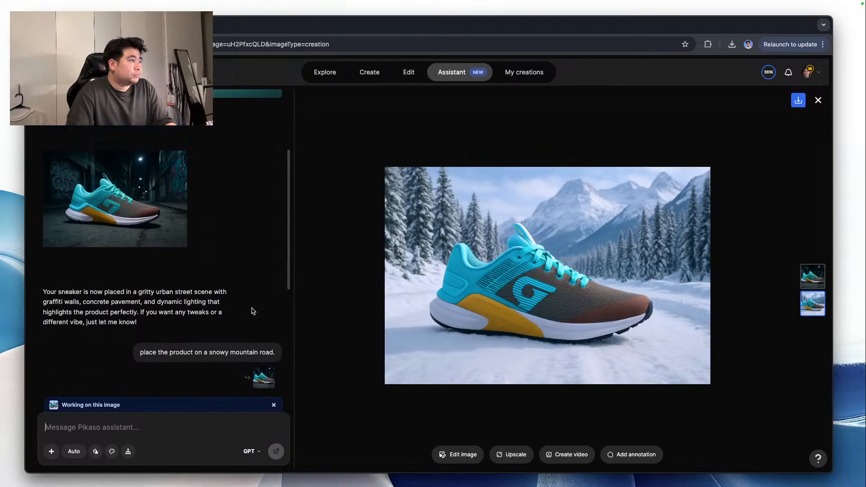
pyautogui.click(820, 287)
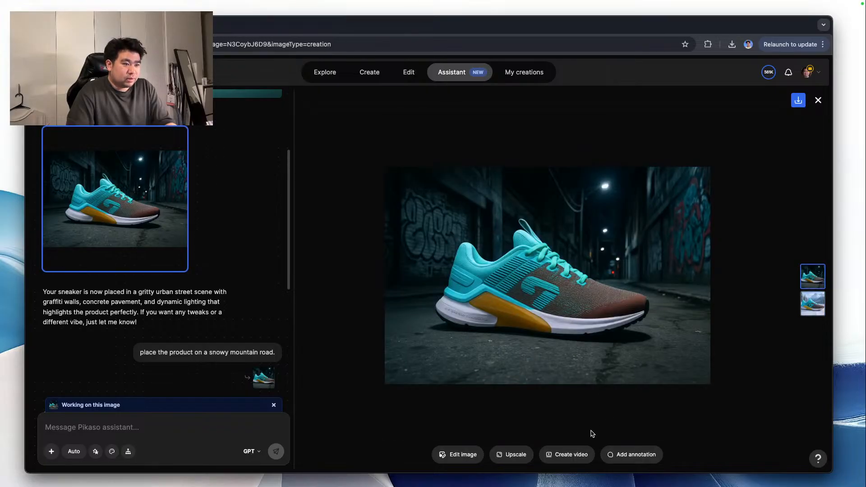
pyautogui.click(568, 455)
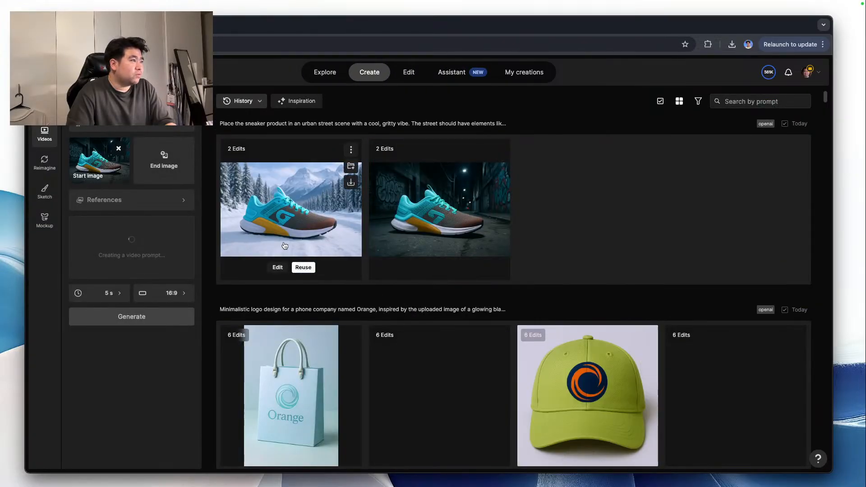
# Browse the available video models and choose Google Veo 2 for the sneaker clip.
pyautogui.click(140, 126)
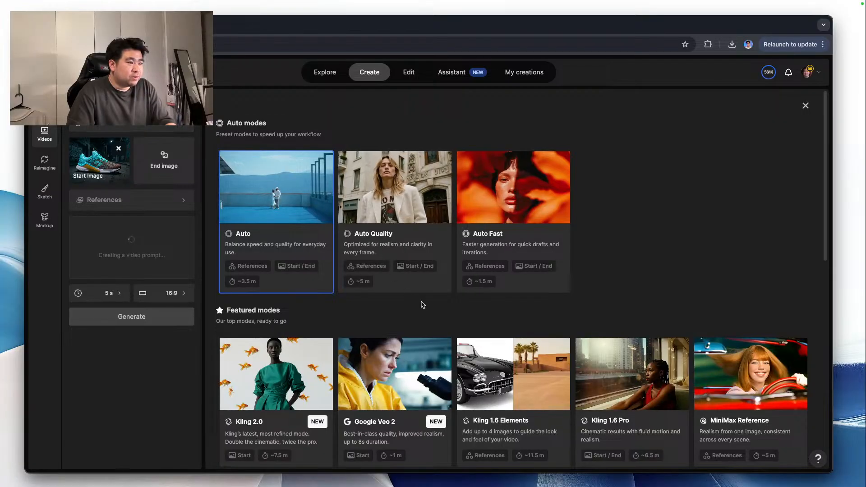
pyautogui.scroll(-3, 423, 305)
pyautogui.scroll(1, 362, 301)
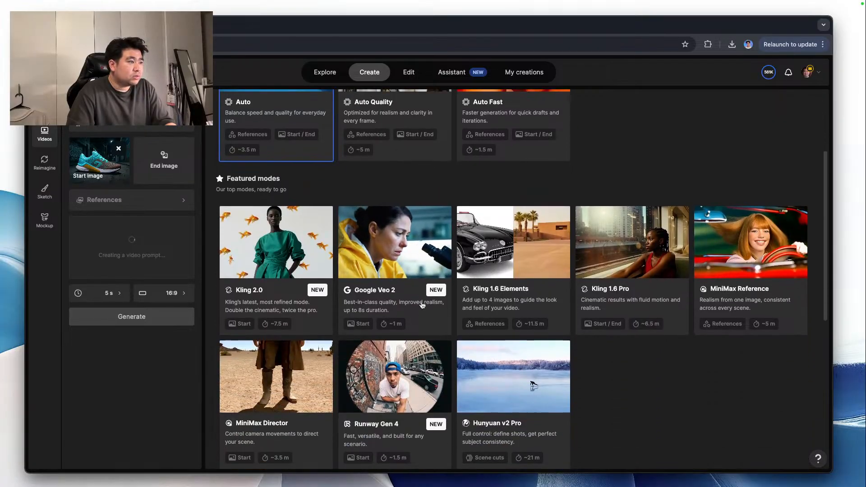
pyautogui.click(362, 301)
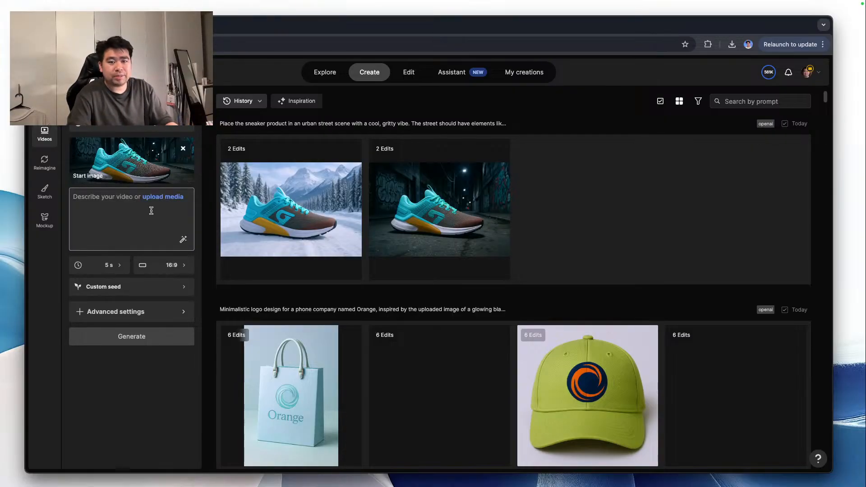
# Describe the video as "Camera pull out, ethereal fog surrounds the shoe." and generate it.
pyautogui.click(128, 212)
pyautogui.write('Camera pull')
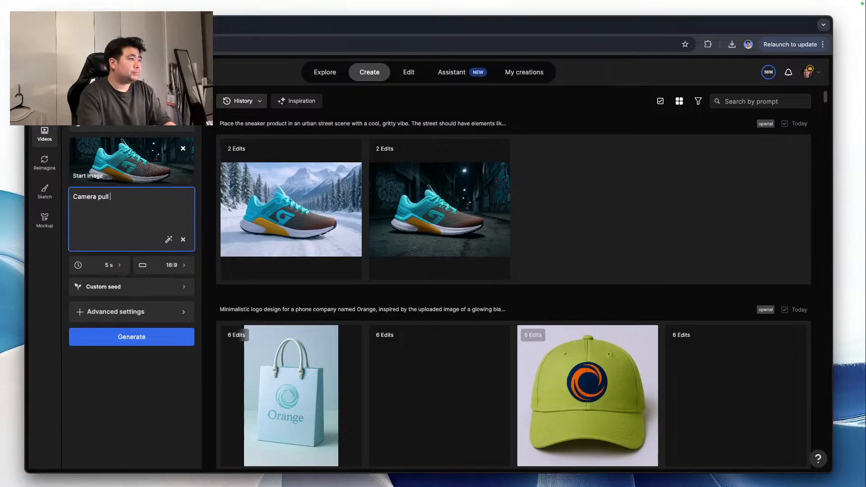
pyautogui.write(' out, ethereal fog surrounds the shoe.')
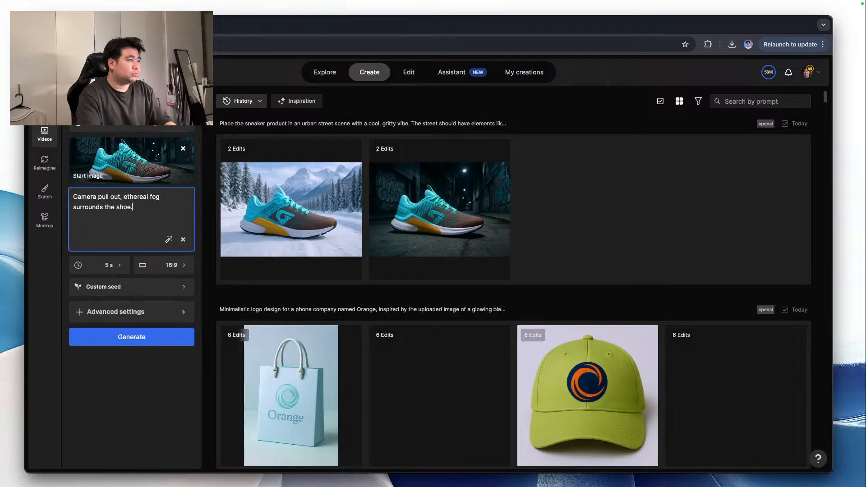
pyautogui.click(147, 337)
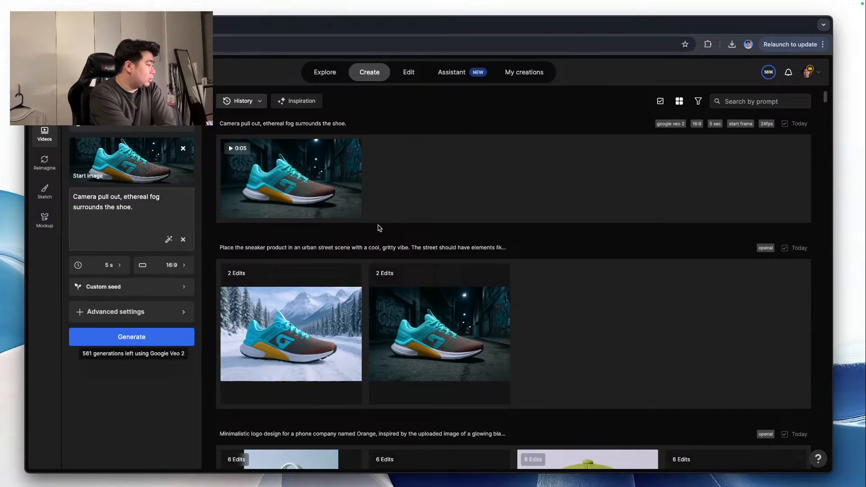
# Open the generated sneaker video, replay it to examine the camera movement and fog, and close the preview.
pyautogui.click(324, 188)
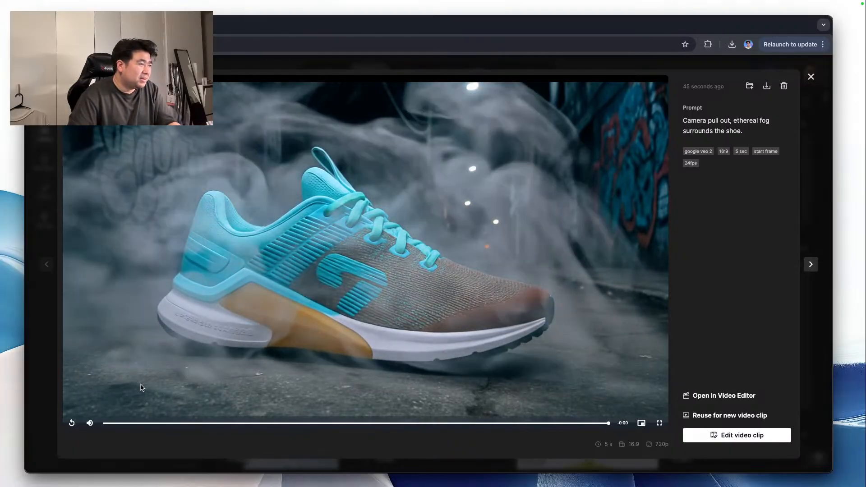
pyautogui.click(71, 423)
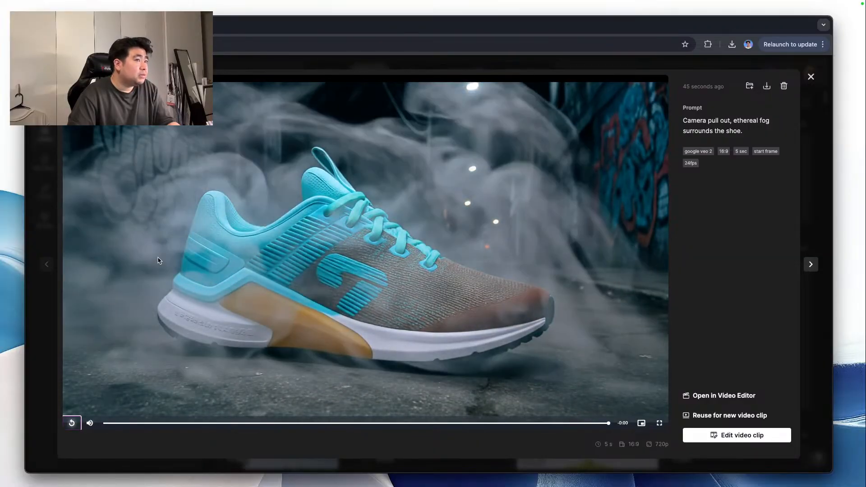
pyautogui.click(811, 77)
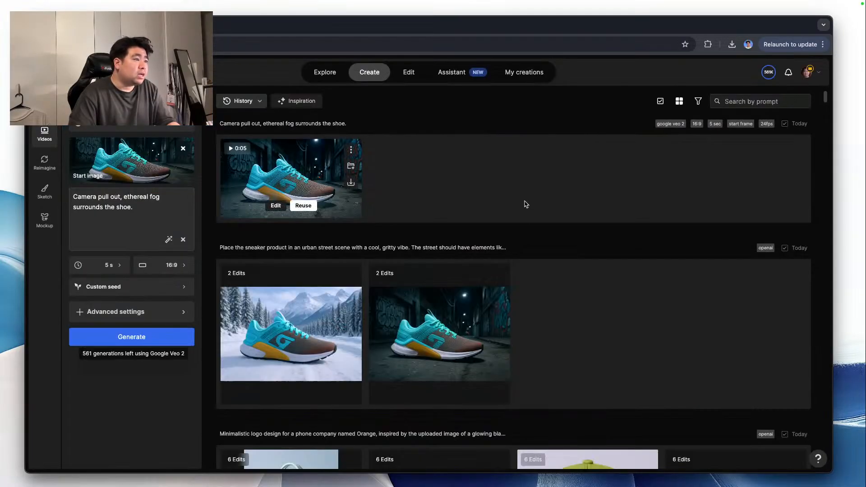